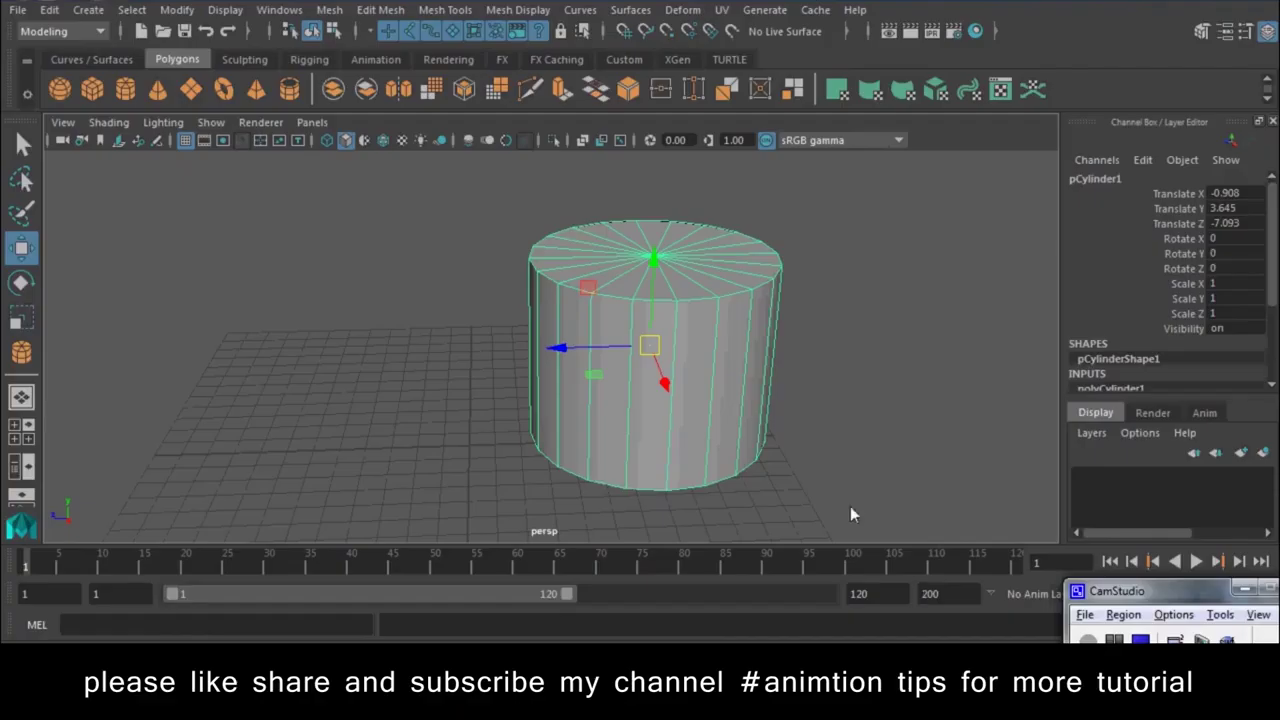
# Step: Select the cylinder's top face in face component mode
pyautogui.click(908, 372)
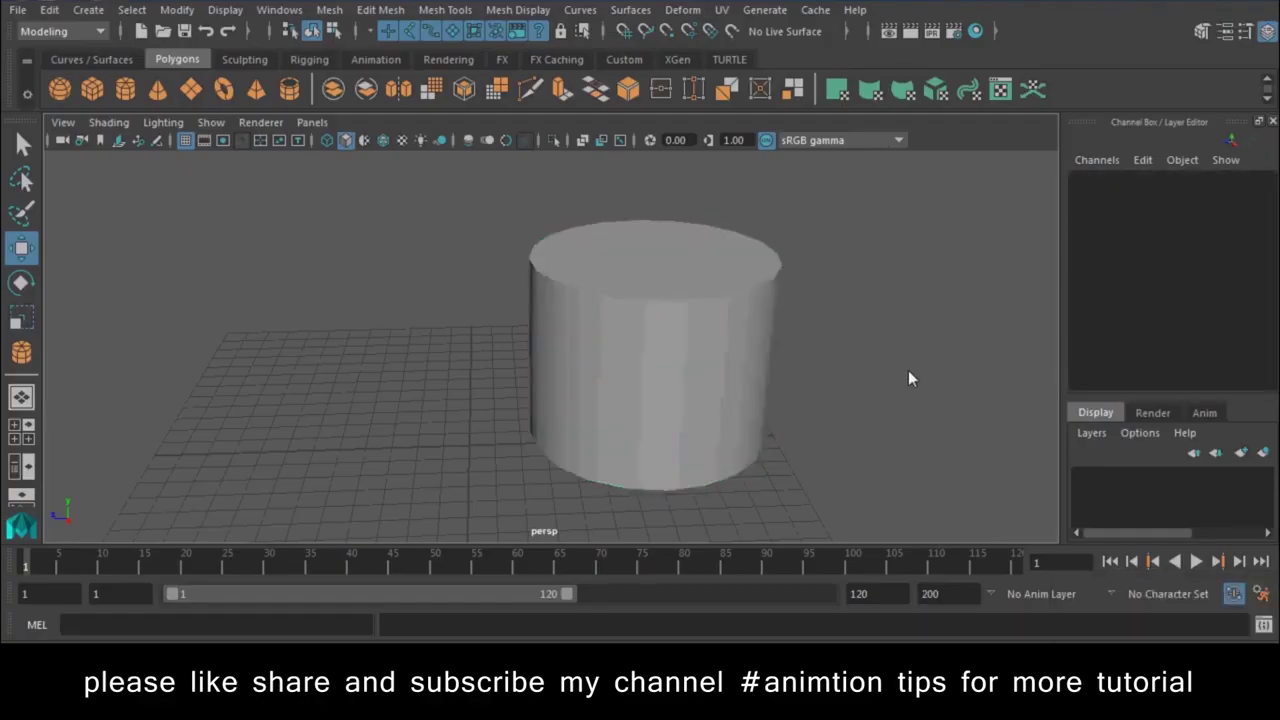
pyautogui.keyDown('alt'); pyautogui.moveTo(659, 377); pyautogui.dragTo(678, 409); pyautogui.keyUp('alt')
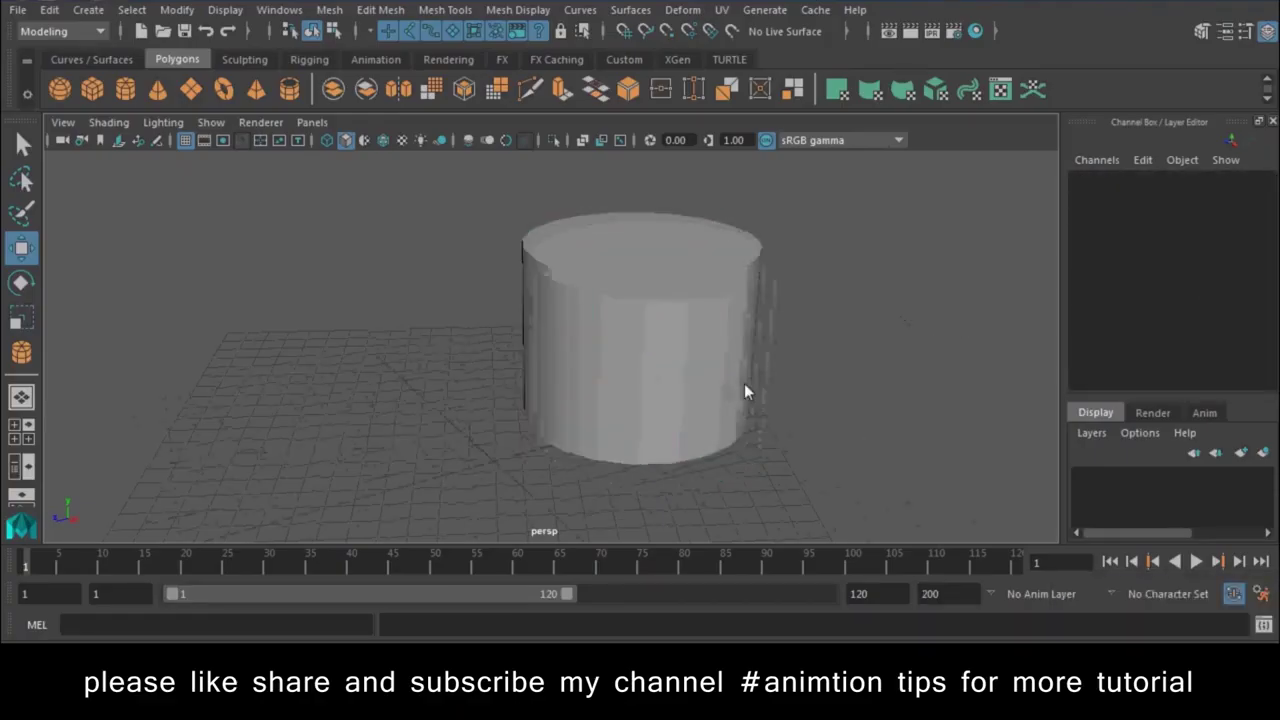
pyautogui.moveTo(645, 315); pyautogui.dragTo(645, 140, button='right')
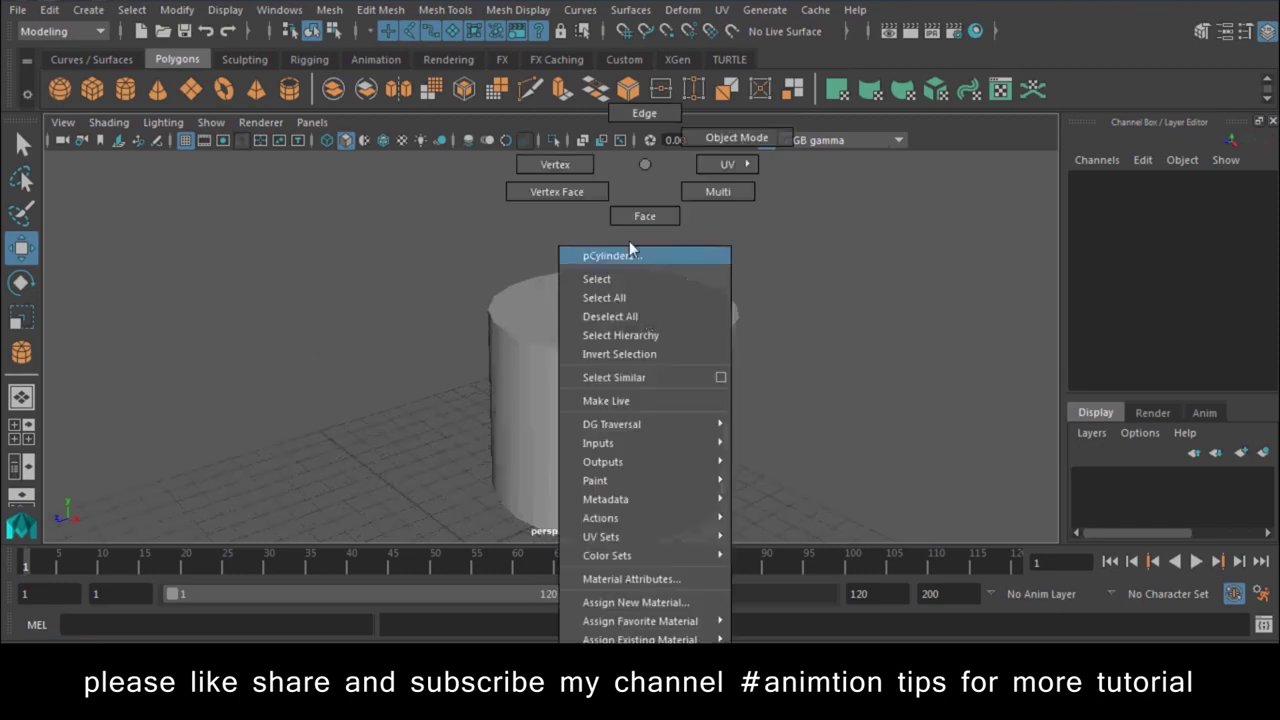
pyautogui.keyDown('alt'); pyautogui.moveTo(737, 400); pyautogui.dragTo(816, 256); pyautogui.keyUp('alt')
pyautogui.click(741, 381)
pyautogui.click(620, 309)
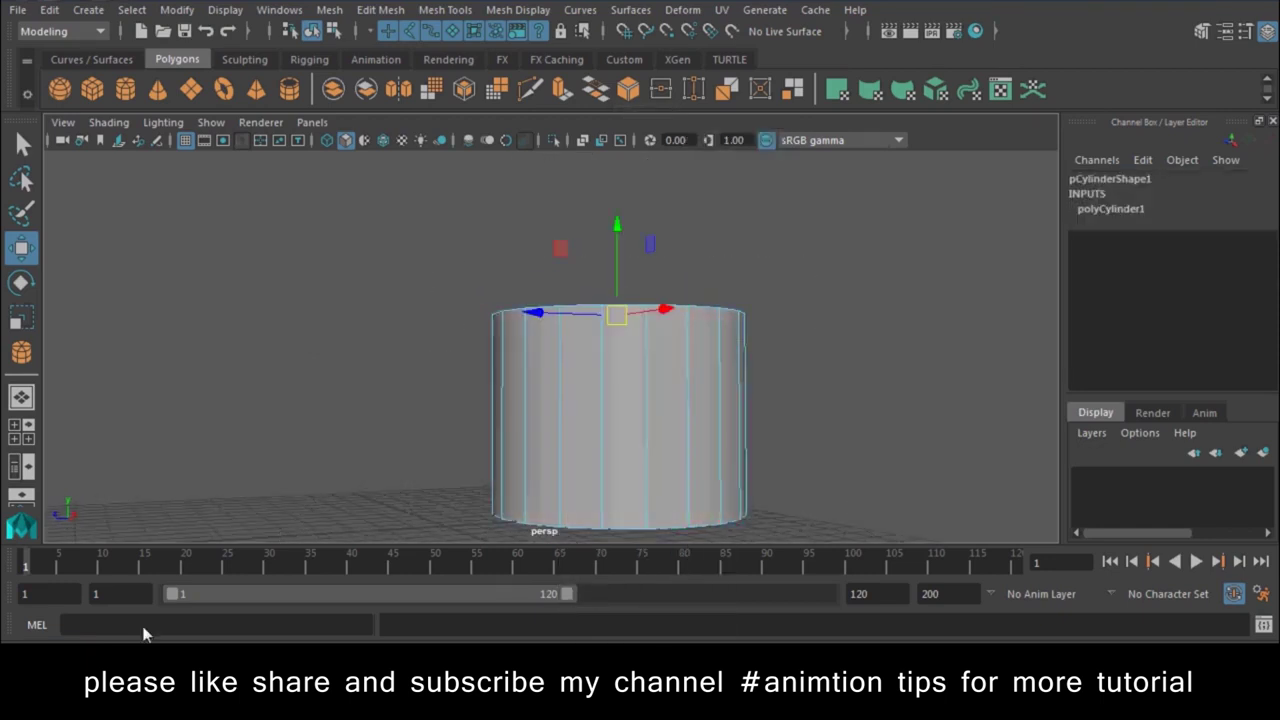
pyautogui.keyDown('alt'); pyautogui.moveTo(640, 400); pyautogui.dragTo(562, 345); pyautogui.keyUp('alt')
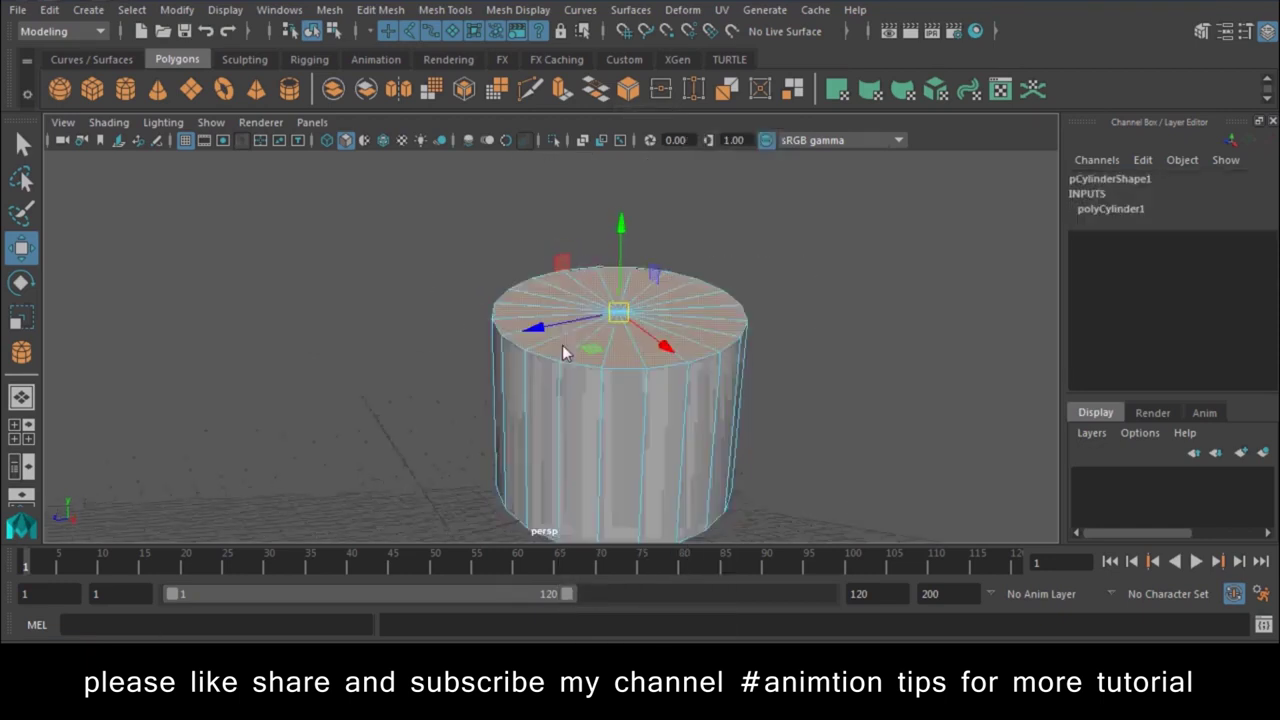
# Step: Extrude the top face twice, insetting and sinking the second extrusion to hollow a cup
pyautogui.click(563, 91)
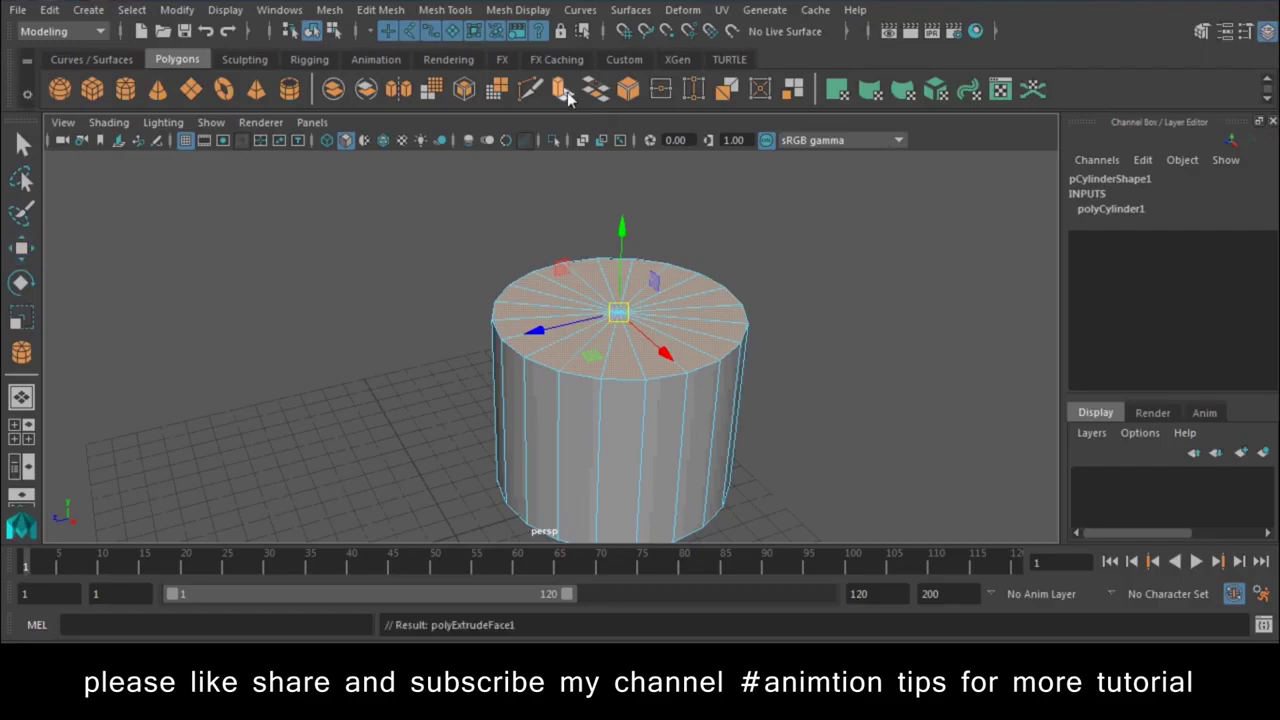
pyautogui.click(680, 336)
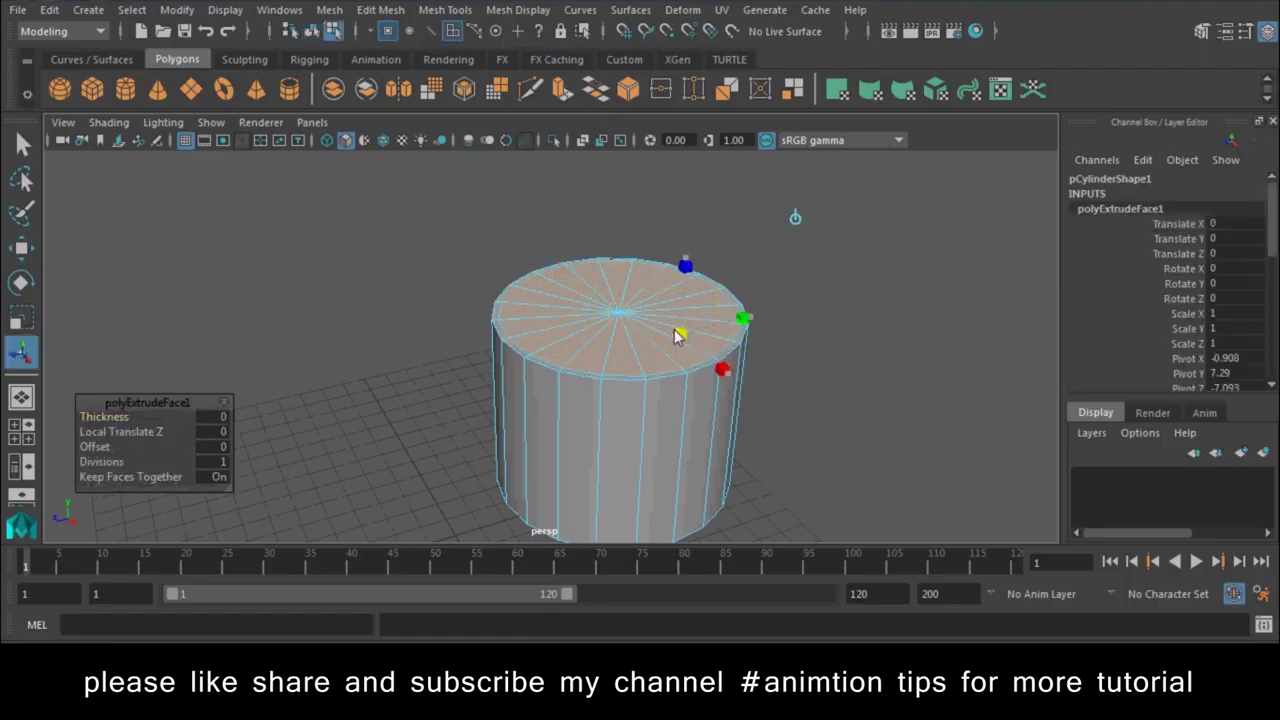
pyautogui.hotkey('ctrl', 'e')
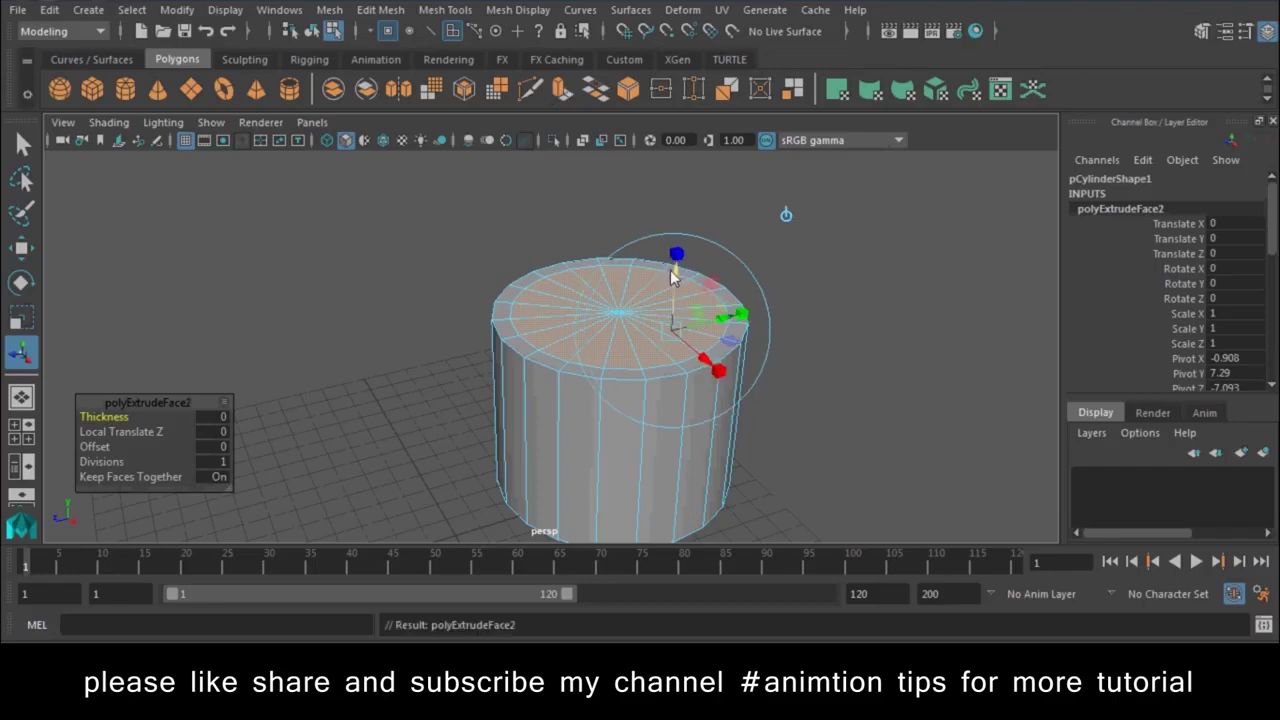
pyautogui.moveTo(684, 262); pyautogui.dragTo(673, 390)
pyautogui.press('w')
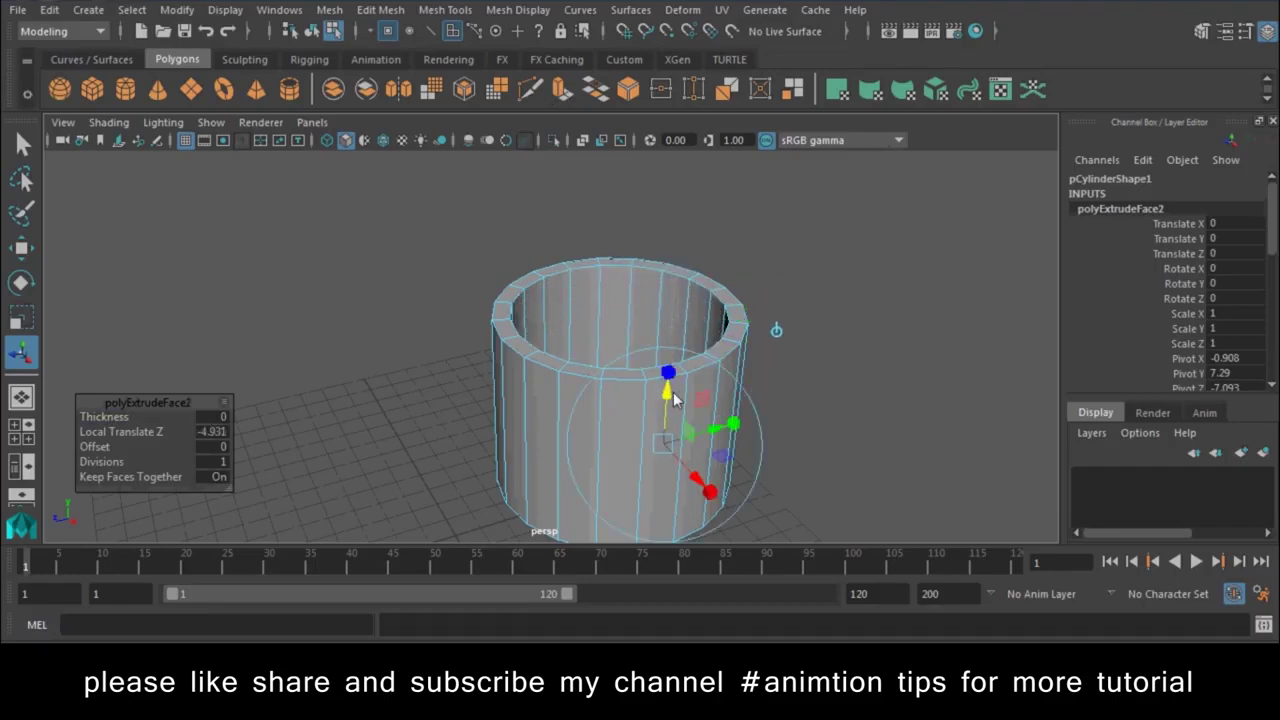
pyautogui.moveTo(693, 277); pyautogui.dragTo(800, 144, button='right')
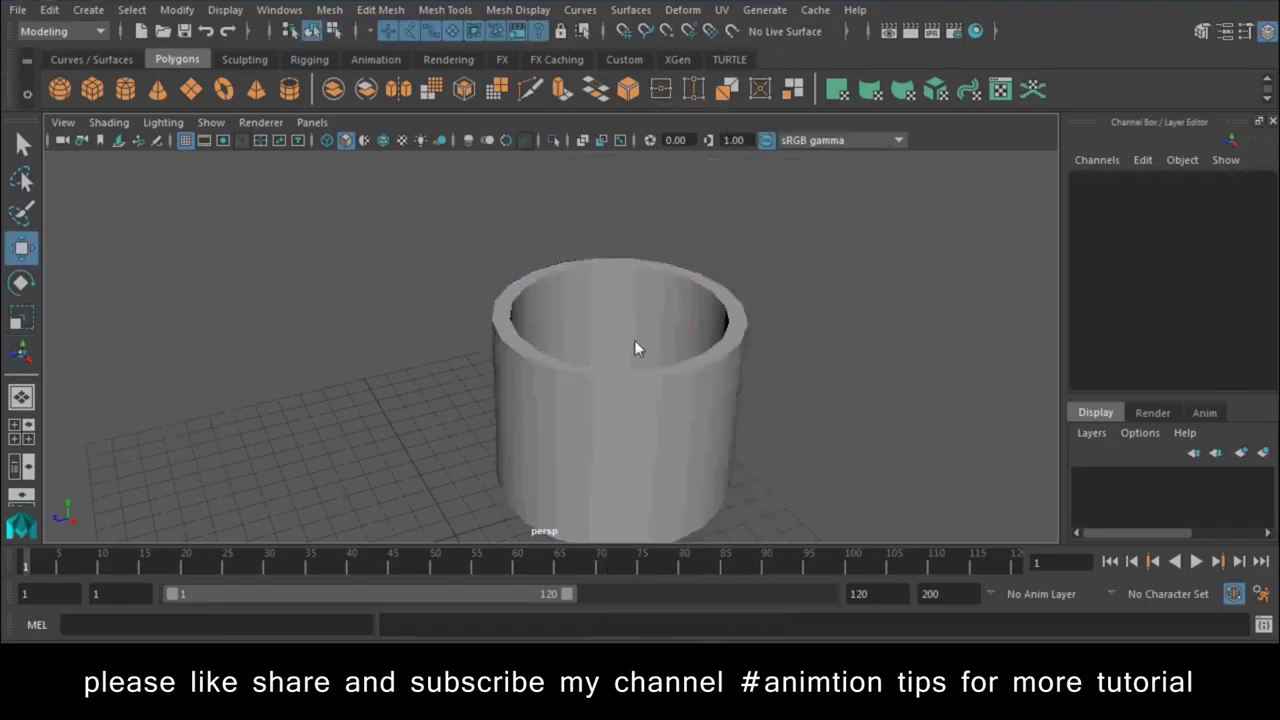
pyautogui.click(634, 340)
# Step: Insert two edge loops around the cup's body
pyautogui.keyDown('alt'); pyautogui.moveTo(555, 380); pyautogui.dragTo(734, 245); pyautogui.keyUp('alt')
pyautogui.moveTo(734, 230); pyautogui.dragTo(649, 163, button='right')
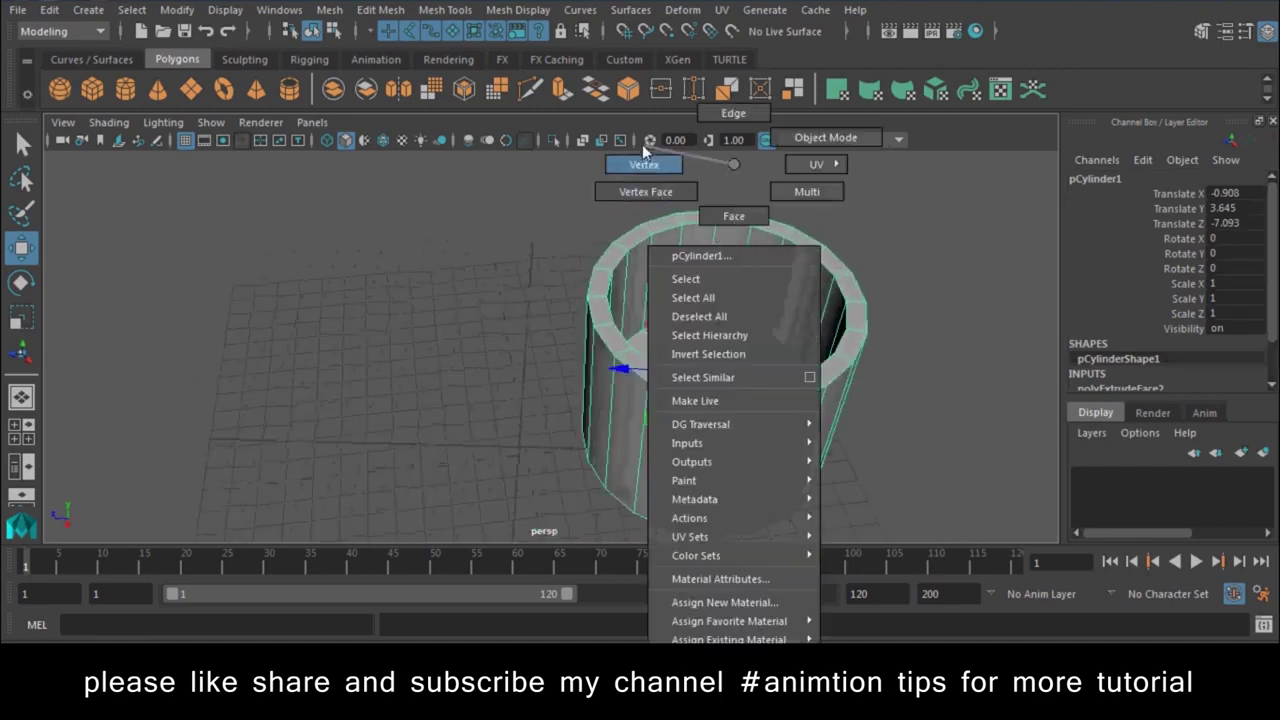
pyautogui.click(468, 12)
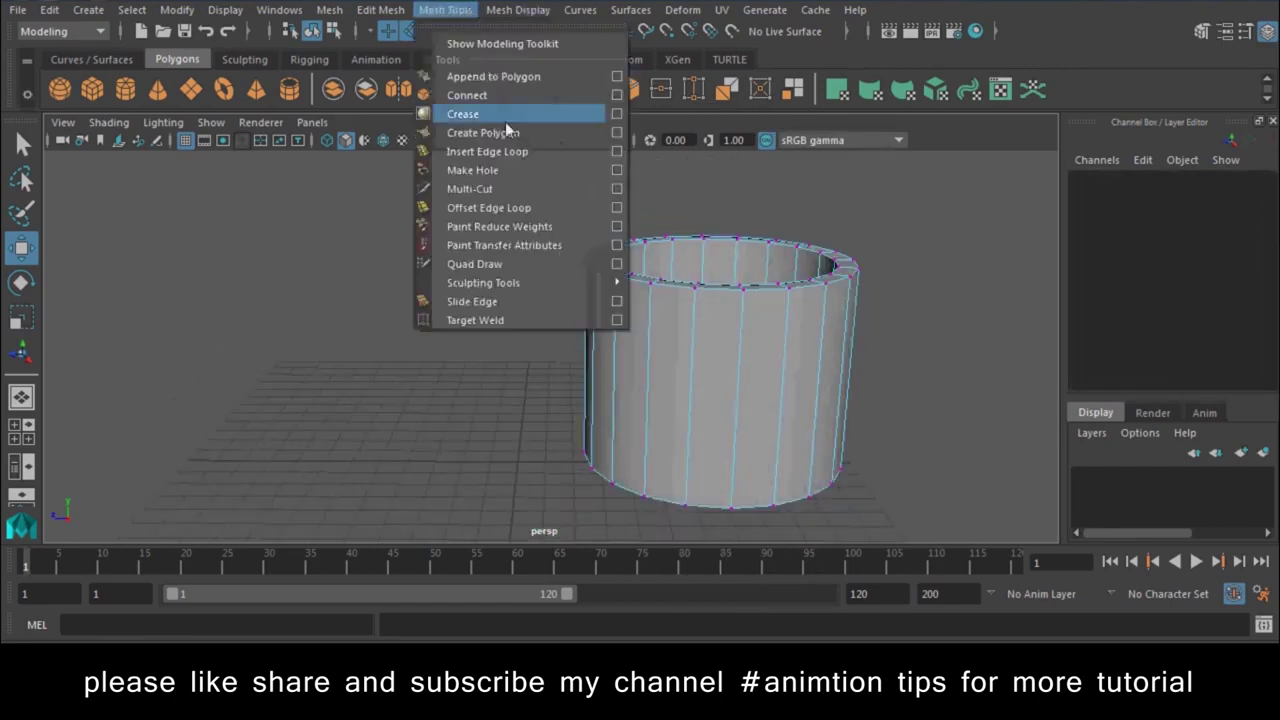
pyautogui.click(500, 149)
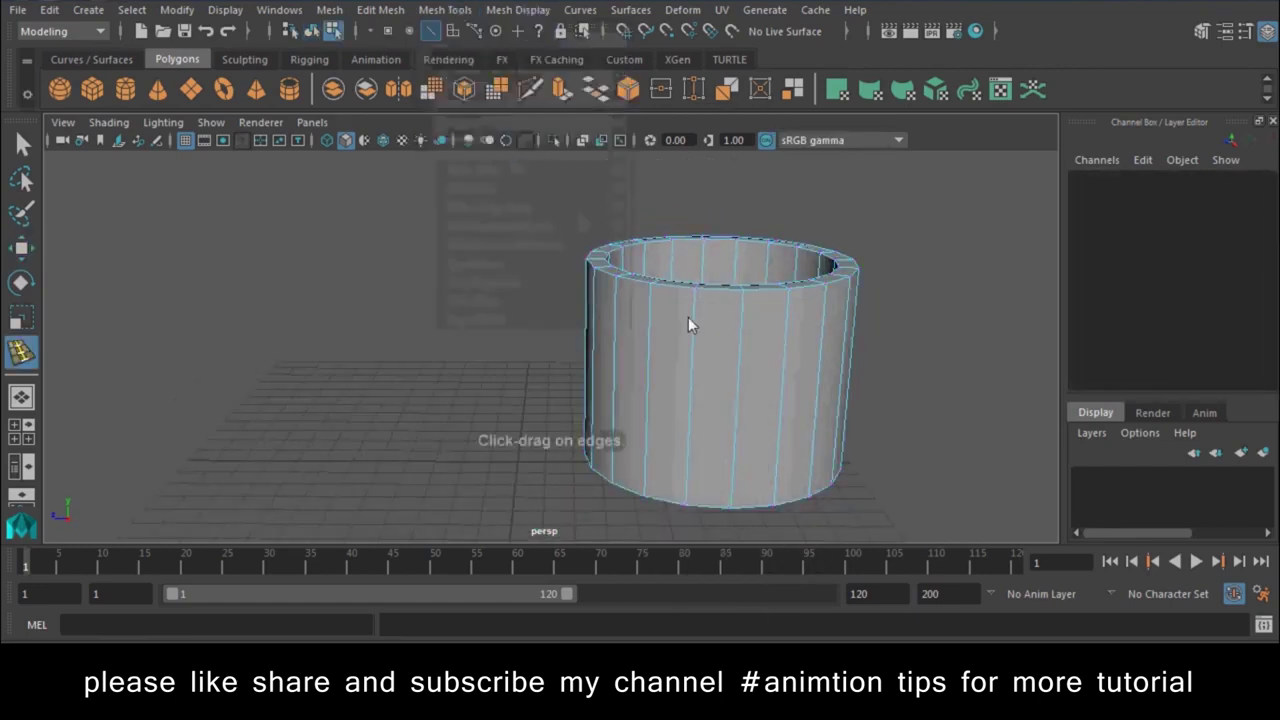
pyautogui.click(693, 386)
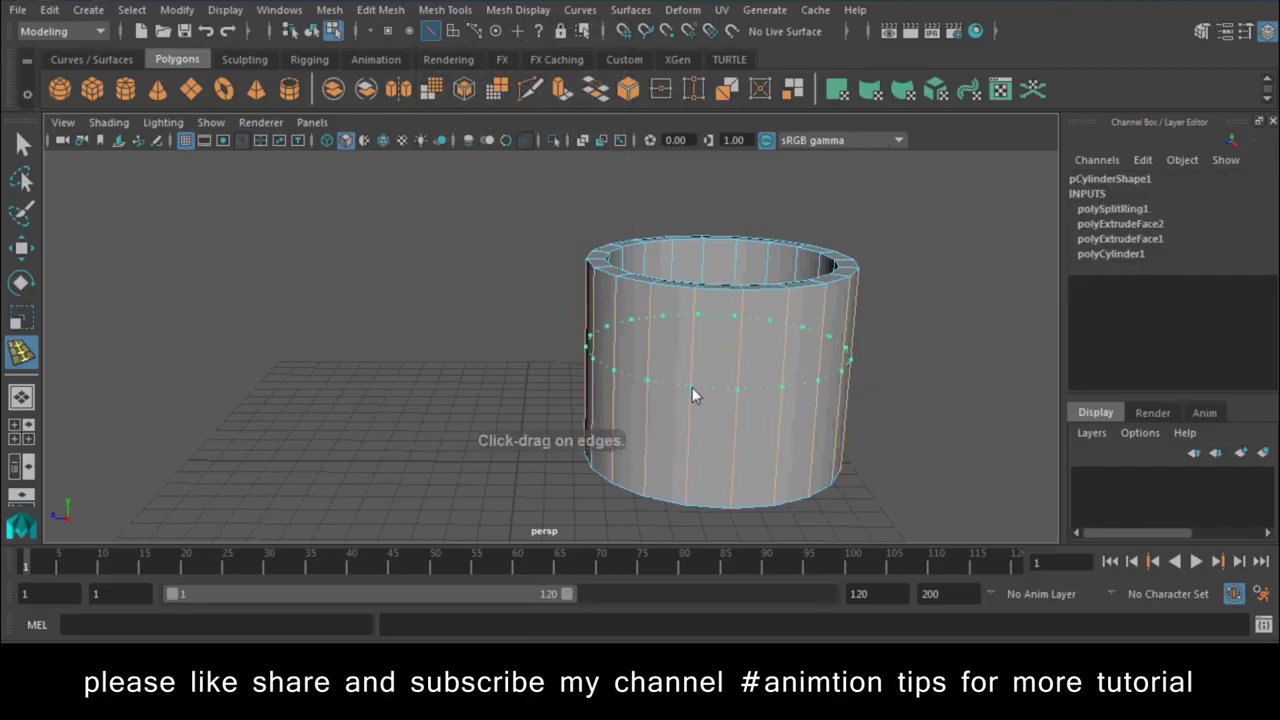
pyautogui.click(693, 389)
pyautogui.press('w')
# Step: Box-select rim vertices on one side and pull them outward into a pouring spout
pyautogui.moveTo(668, 164); pyautogui.dragTo(638, 255, button='right')
pyautogui.click(578, 164)
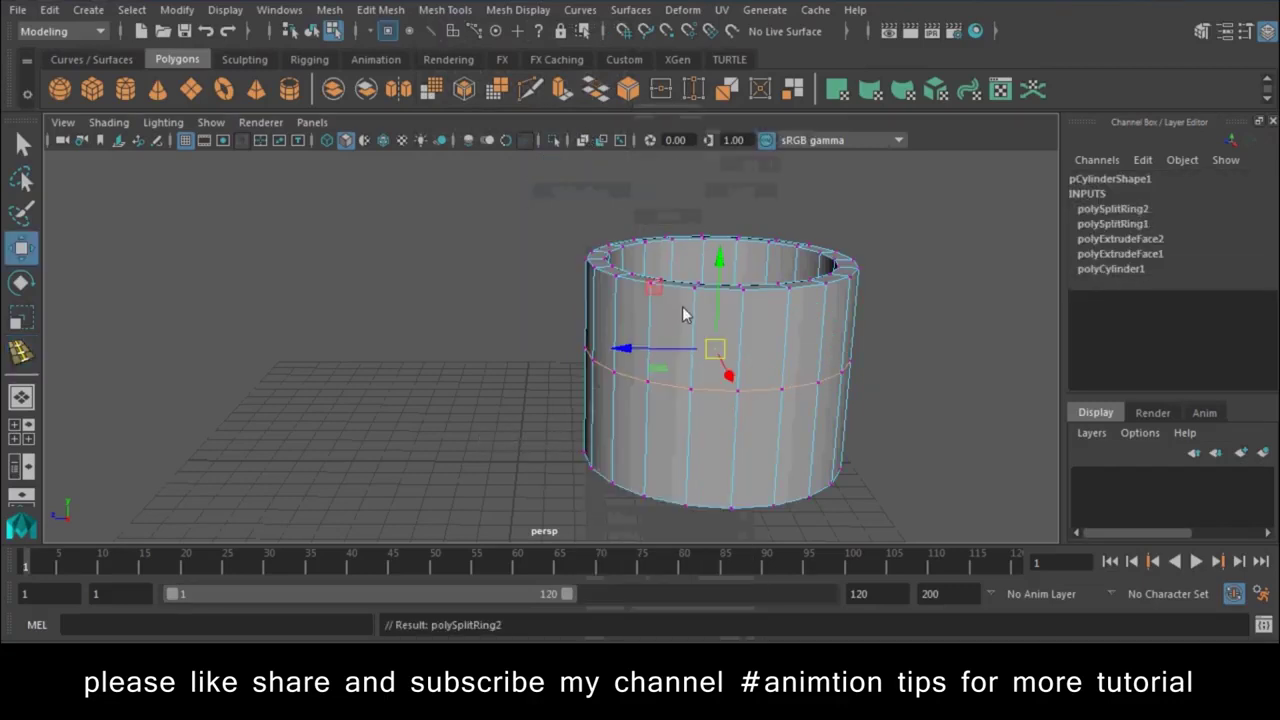
pyautogui.keyDown('alt'); pyautogui.moveTo(682, 306); pyautogui.dragTo(613, 356); pyautogui.keyUp('alt')
pyautogui.moveTo(540, 252)
pyautogui.mouseDown()
pyautogui.moveTo(617, 337)
pyautogui.moveTo(595, 336)
pyautogui.moveTo(649, 314)
pyautogui.mouseUp()
pyautogui.moveTo(507, 260); pyautogui.dragTo(449, 260)
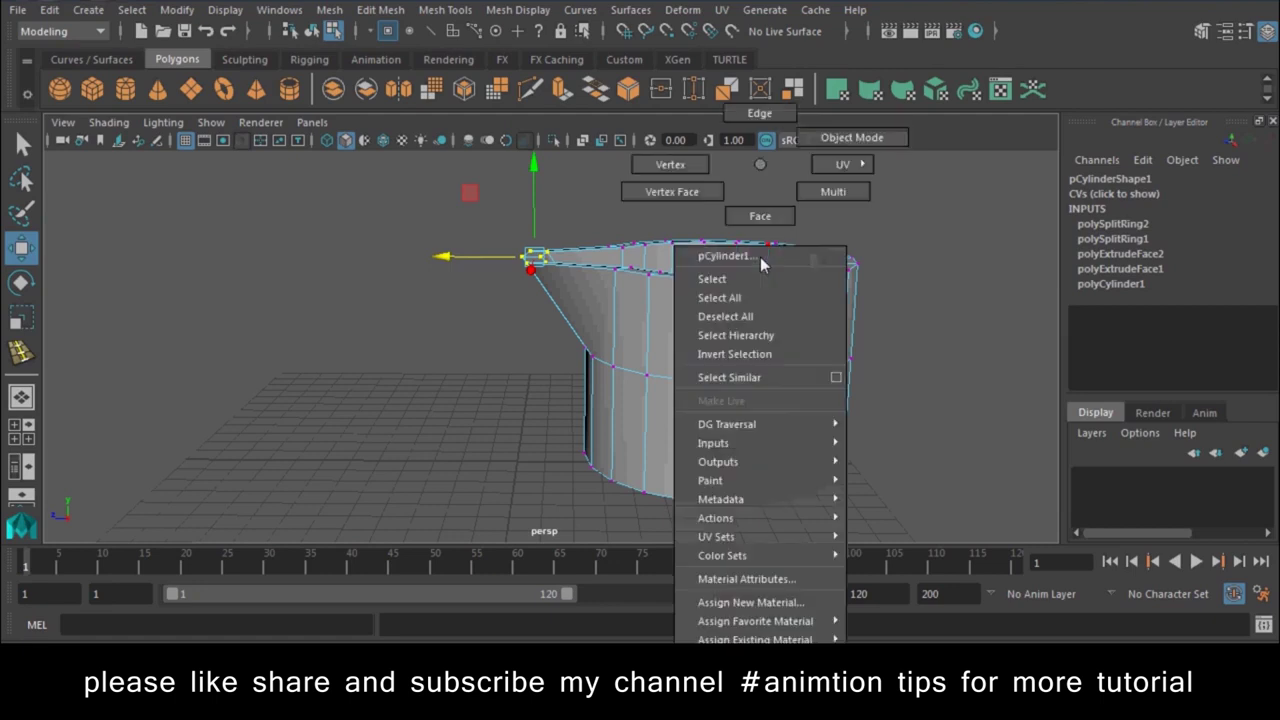
pyautogui.moveTo(760, 257); pyautogui.dragTo(757, 214, button='right')
pyautogui.click(743, 318)
pyautogui.hotkey('ctrl', 'e')
pyautogui.moveTo(743, 318)
pyautogui.keyDown('alt'); pyautogui.mouseDown()
pyautogui.moveTo(787, 394)
pyautogui.moveTo(785, 330)
pyautogui.mouseUp(); pyautogui.keyUp('alt')
pyautogui.click(445, 9)
pyautogui.click(505, 151)
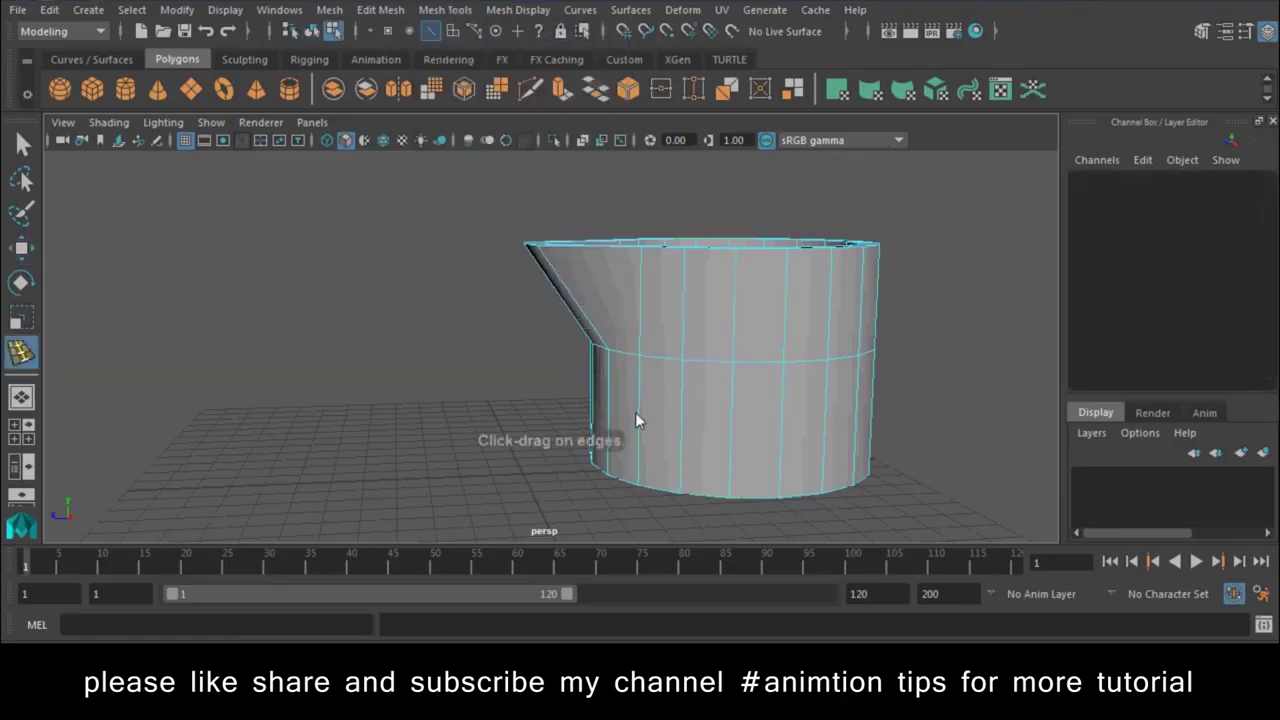
# Step: Insert supporting edge loops near the rim, below the top edge, and where the spout meets the body
pyautogui.click(640, 477)
pyautogui.moveTo(640, 477)
pyautogui.keyDown('alt'); pyautogui.mouseDown()
pyautogui.moveTo(718, 349)
pyautogui.moveTo(716, 296)
pyautogui.mouseUp(); pyautogui.keyUp('alt')
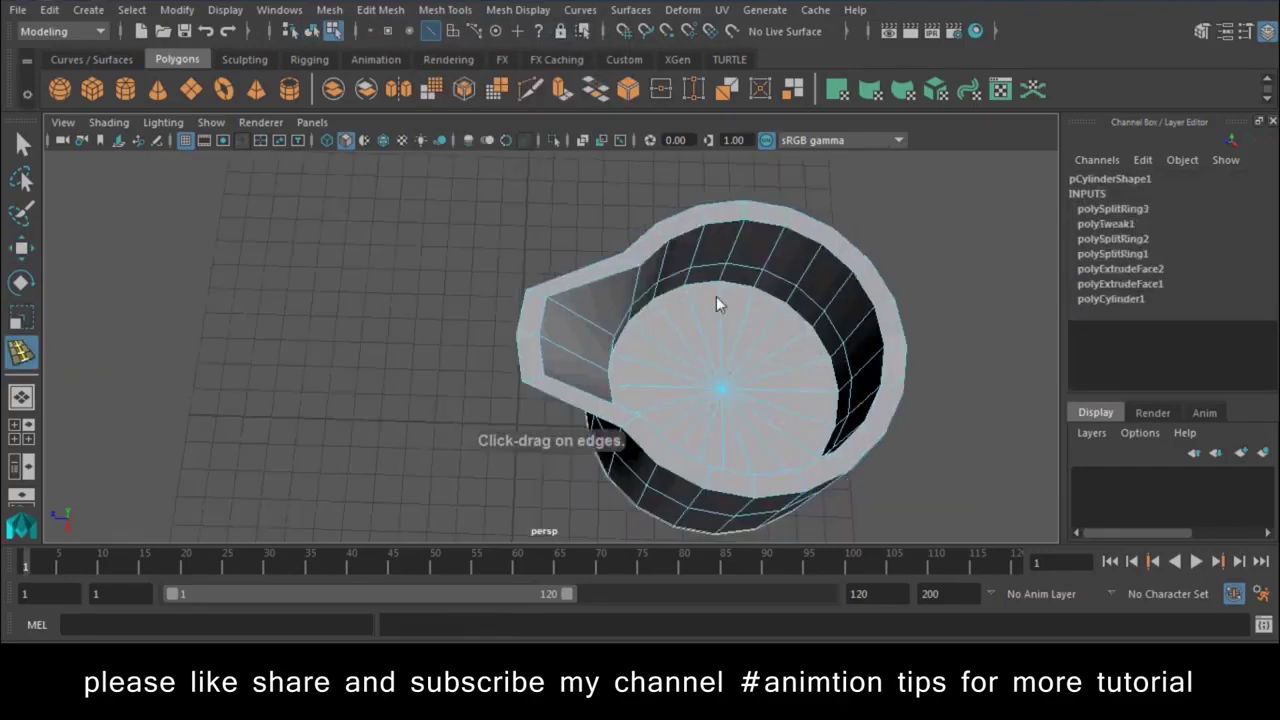
pyautogui.click(727, 287)
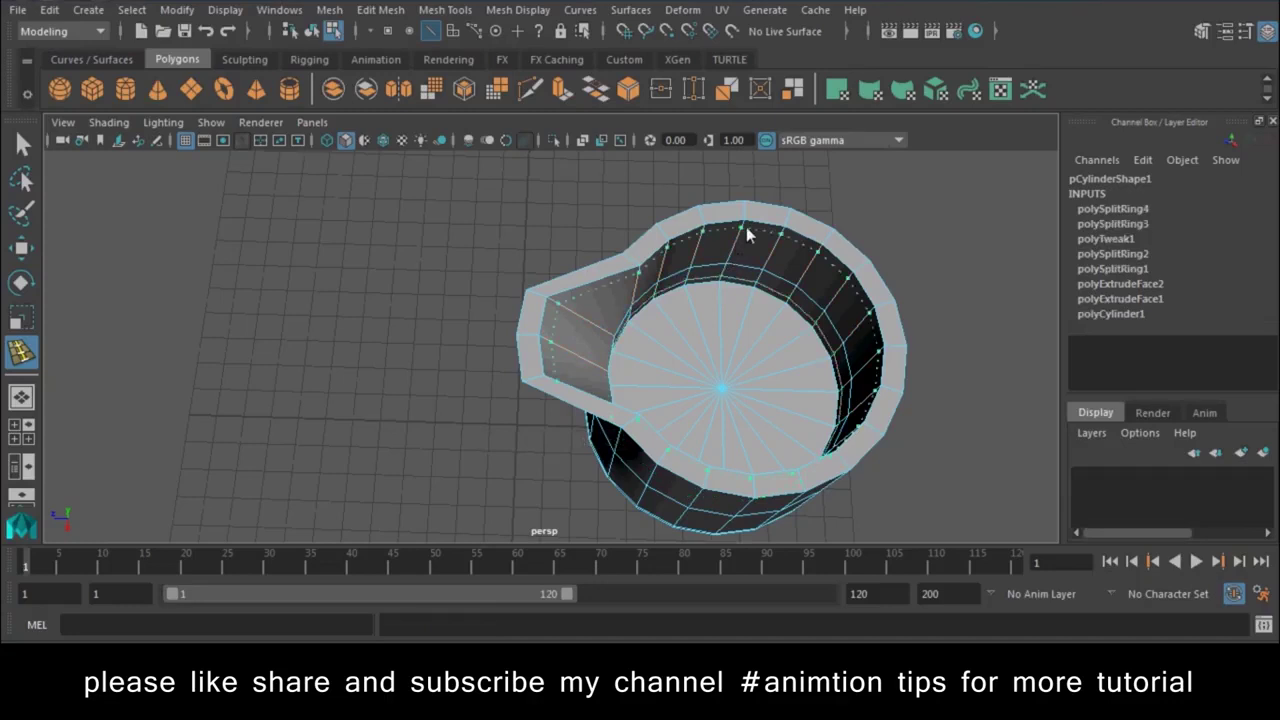
pyautogui.click(746, 224)
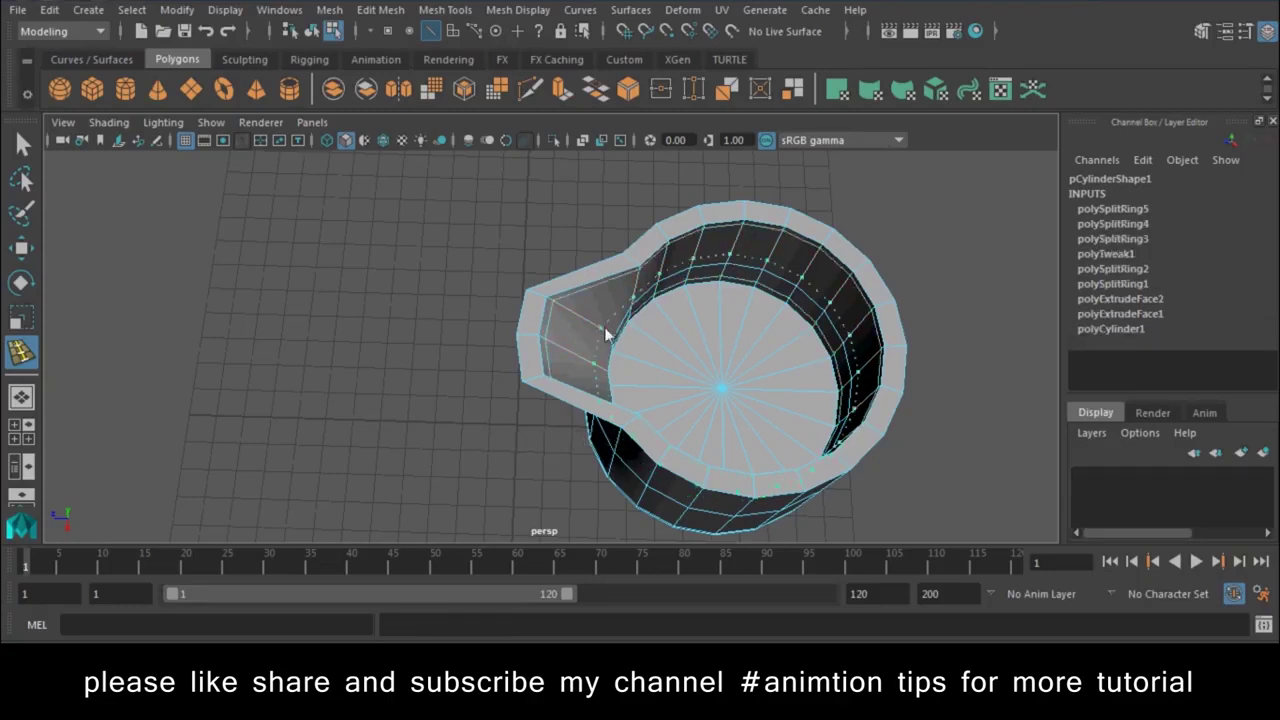
pyautogui.click(610, 345)
pyautogui.moveTo(610, 345)
pyautogui.keyDown('alt'); pyautogui.mouseDown()
pyautogui.moveTo(630, 389)
pyautogui.moveTo(666, 289)
pyautogui.mouseUp(); pyautogui.keyUp('alt')
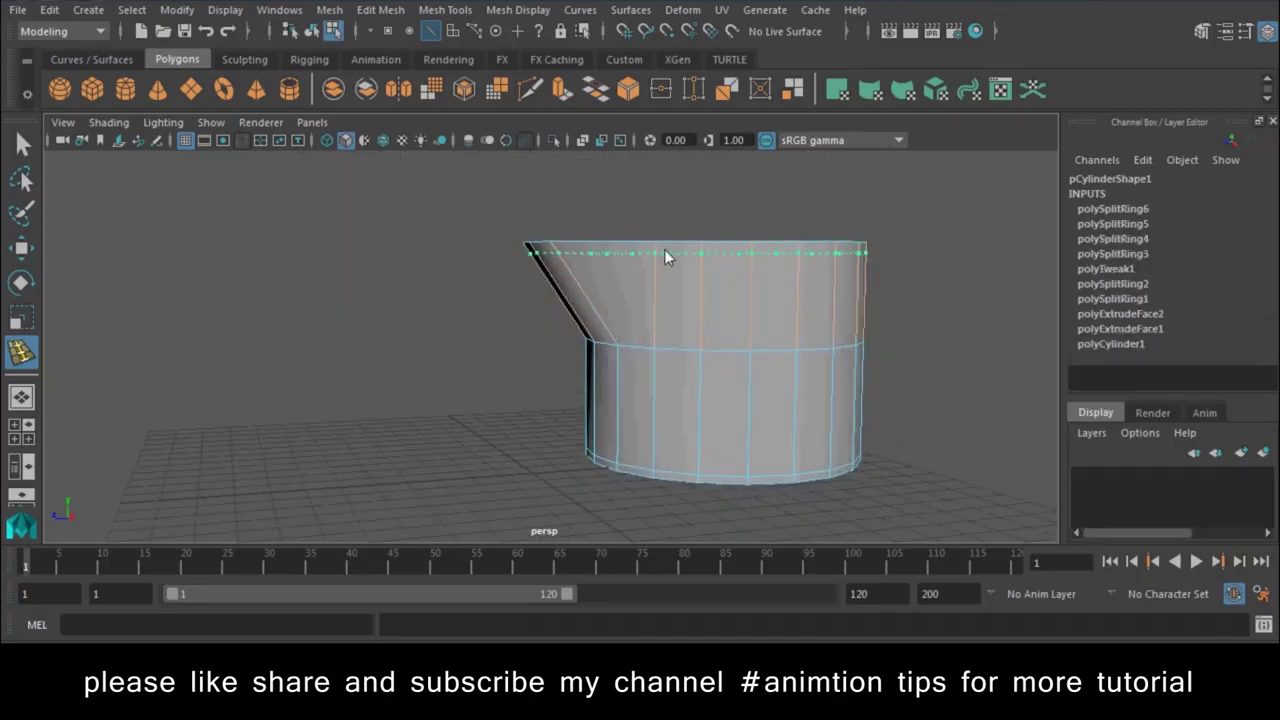
pyautogui.click(664, 249)
pyautogui.click(657, 339)
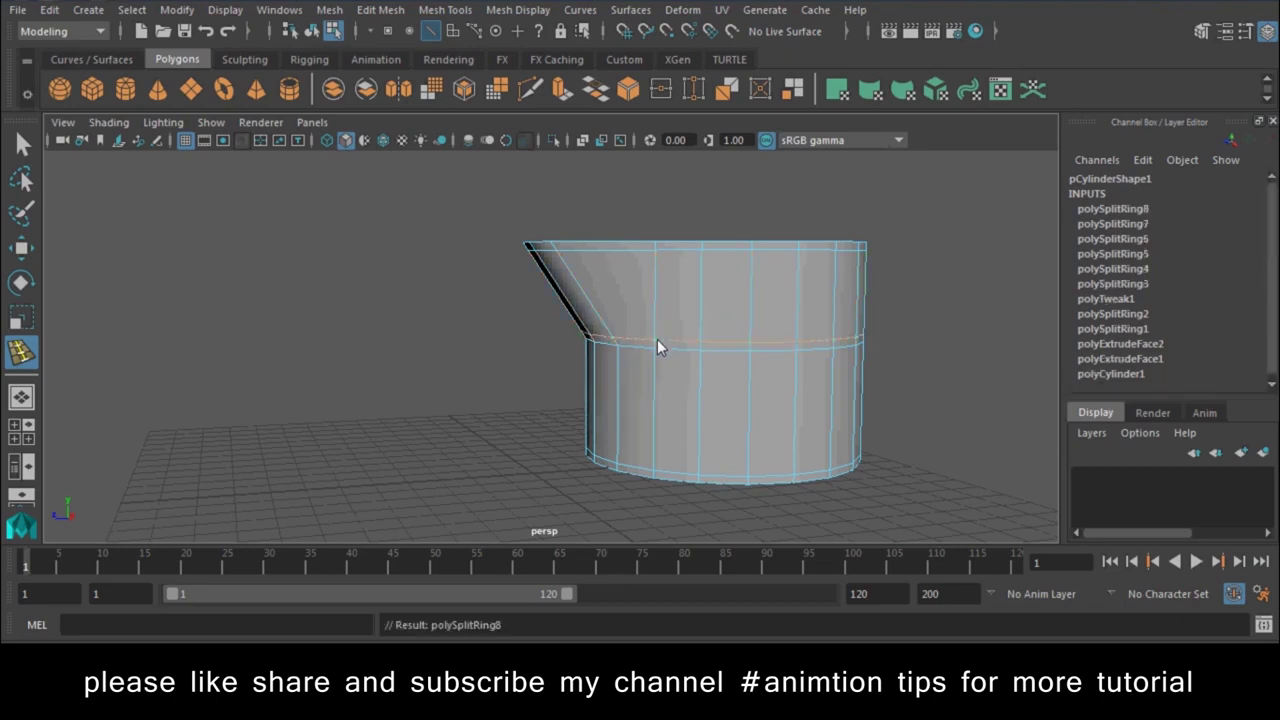
# Step: Return to object mode and apply Mesh > Smooth to round the jug
pyautogui.press('w')
pyautogui.press('3')
pyautogui.moveTo(831, 255); pyautogui.dragTo(834, 150, button='right')
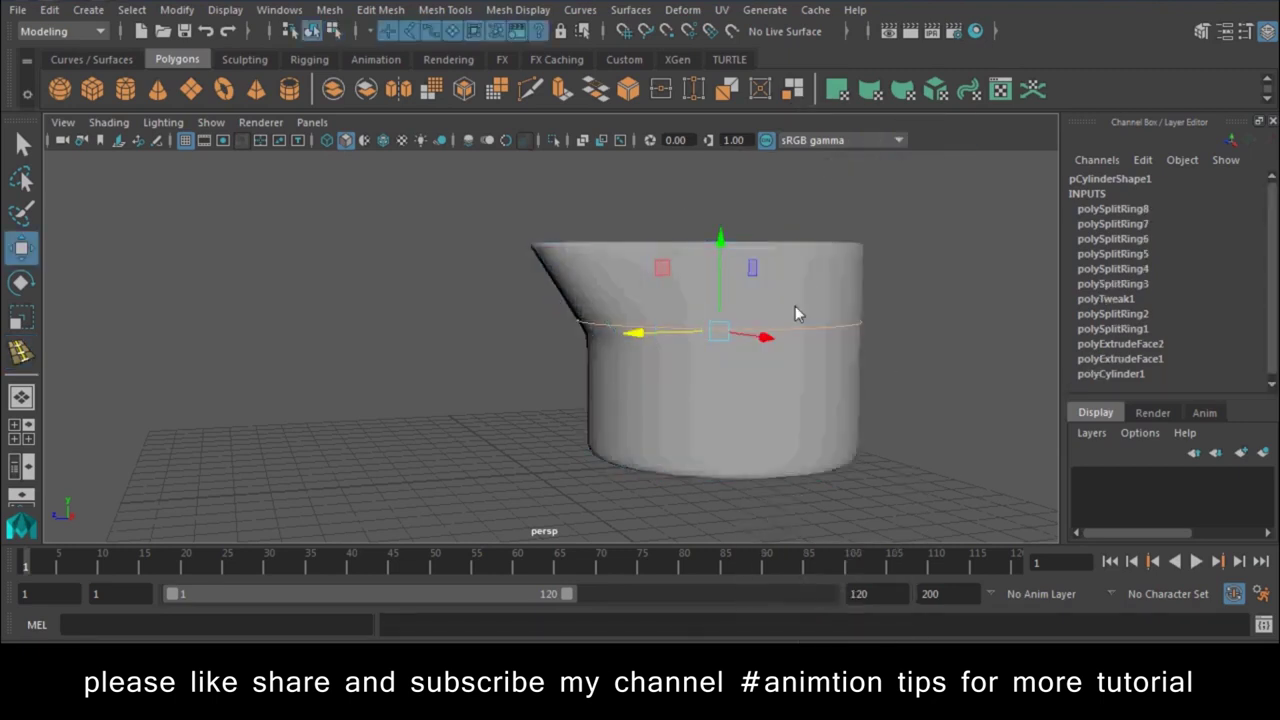
pyautogui.click(795, 306)
pyautogui.press('1')
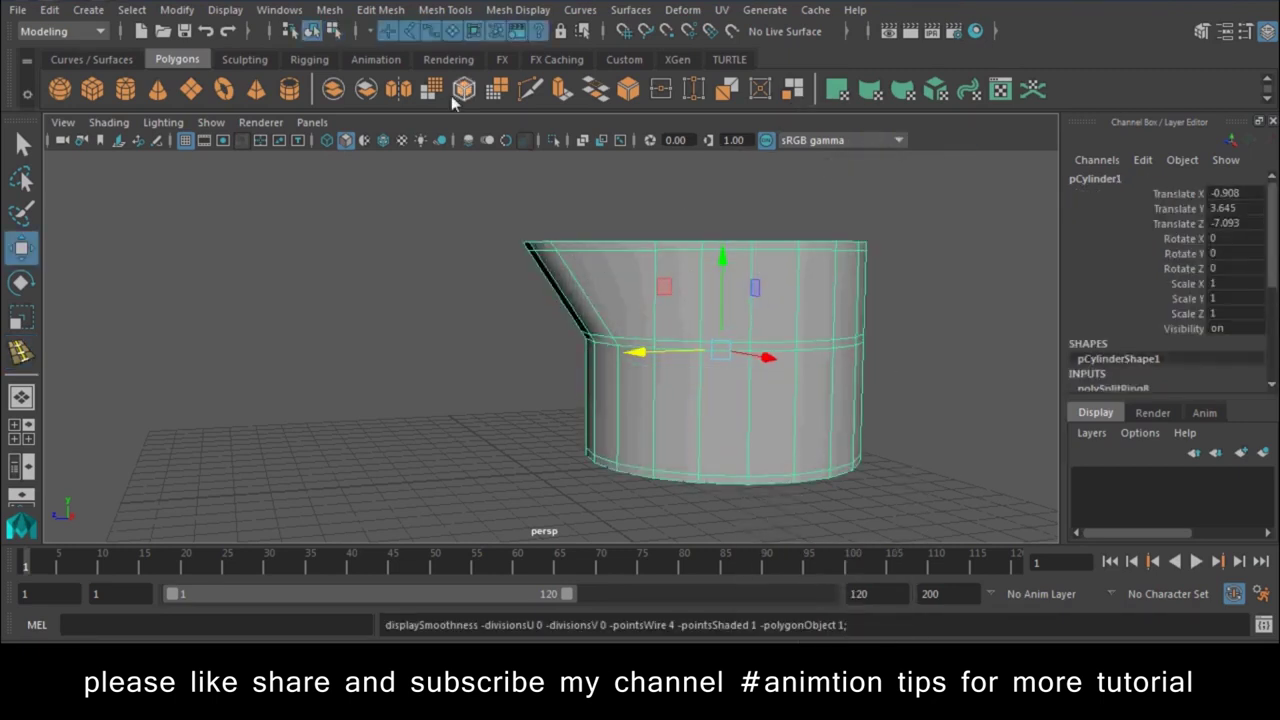
pyautogui.click(431, 97)
pyautogui.click(403, 251)
pyautogui.moveTo(403, 251)
pyautogui.keyDown('alt'); pyautogui.mouseDown()
pyautogui.moveTo(680, 373)
pyautogui.moveTo(636, 471)
pyautogui.moveTo(708, 386)
pyautogui.moveTo(658, 374)
pyautogui.moveTo(606, 419)
pyautogui.moveTo(637, 368)
pyautogui.moveTo(559, 379)
pyautogui.mouseUp(); pyautogui.keyUp('alt')
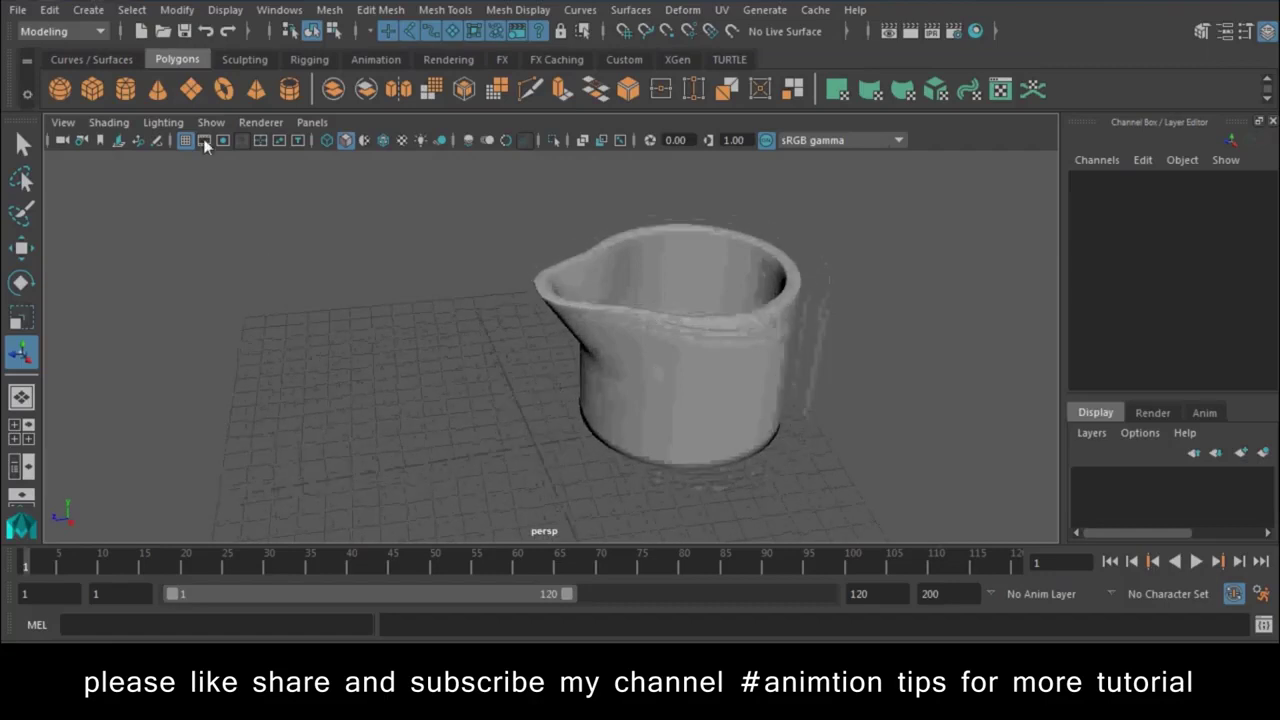
# Step: Draw a tall narrow cylinder beside the jug as the glass
pyautogui.click(125, 92)
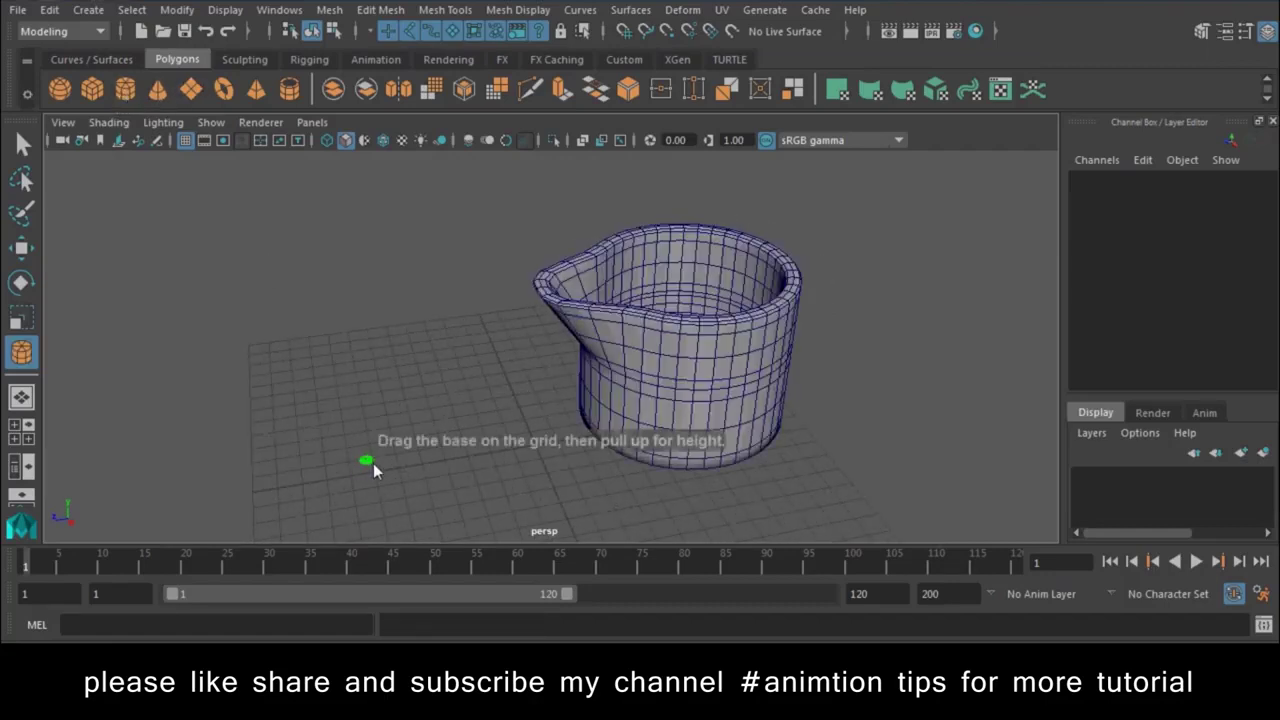
pyautogui.moveTo(380, 480); pyautogui.dragTo(365, 345)
pyautogui.rightClick(360, 395)
pyautogui.click(364, 318)
pyautogui.click(366, 400)
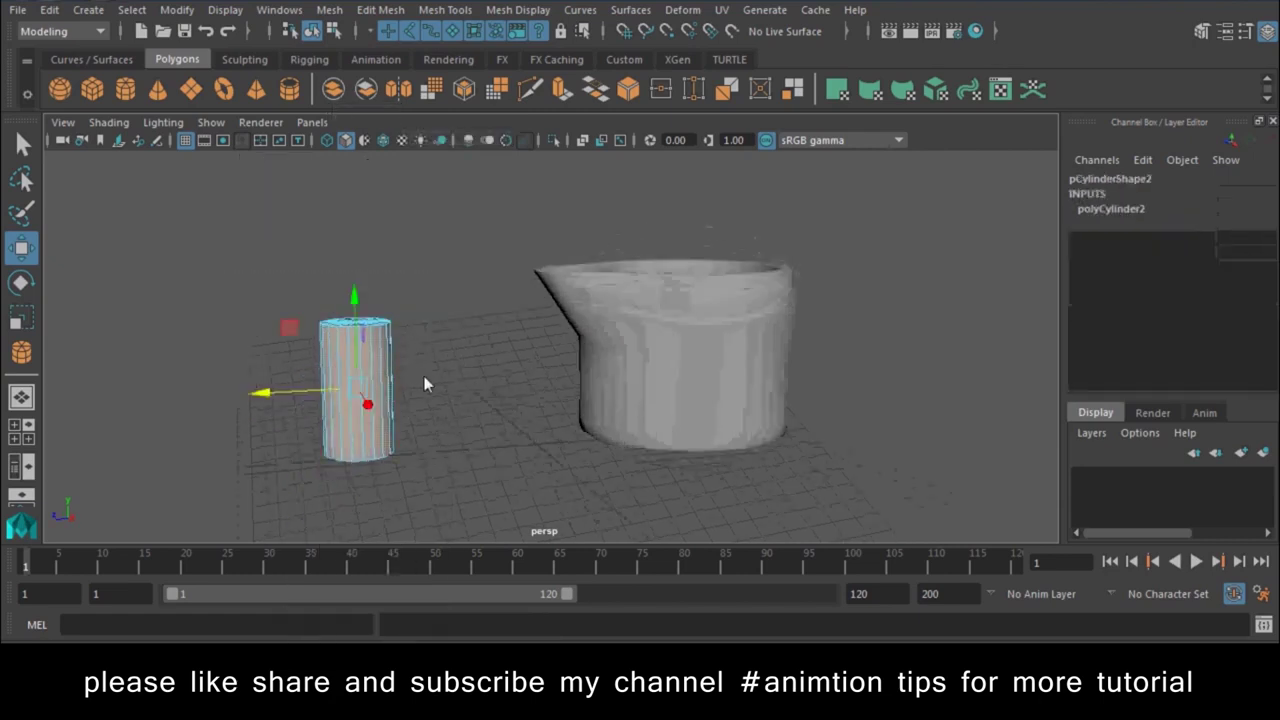
pyautogui.click(410, 460)
pyautogui.moveTo(350, 164); pyautogui.dragTo(461, 137, button='right')
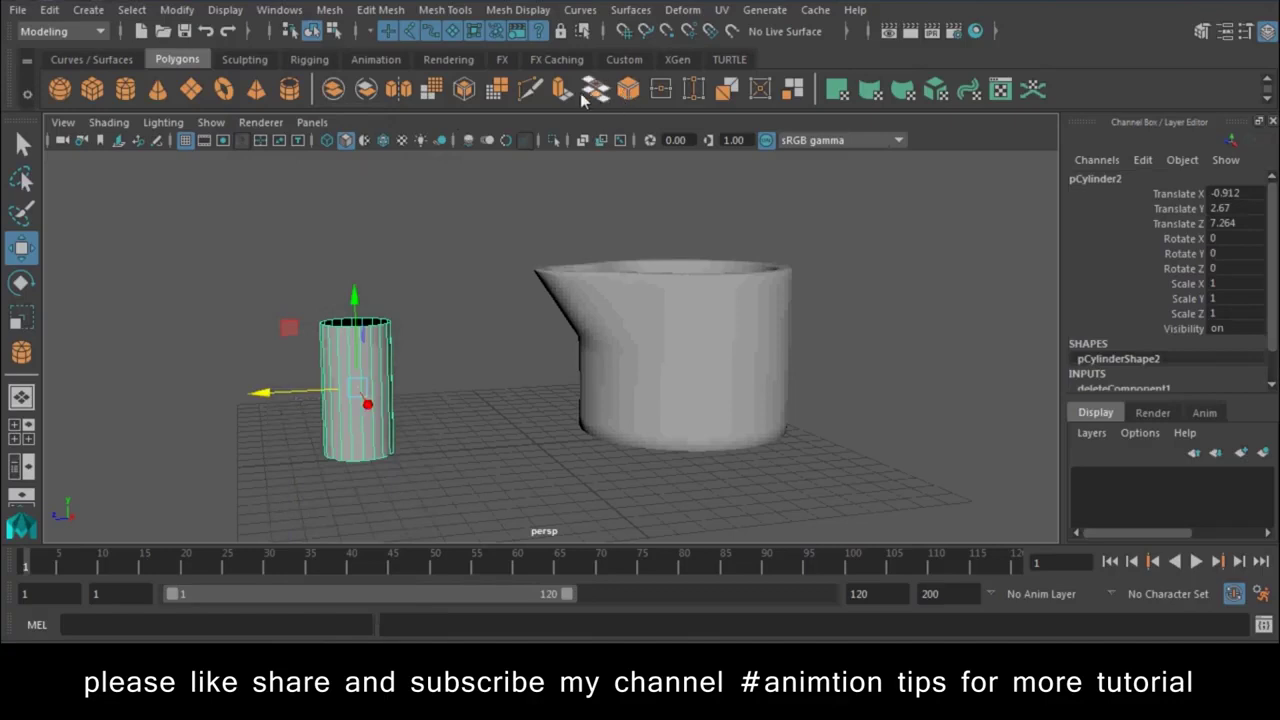
# Step: Extrude the glass cylinder's faces
pyautogui.hotkey('ctrl', 'e')
pyautogui.moveTo(348, 276)
pyautogui.keyDown('alt'); pyautogui.mouseDown()
pyautogui.moveTo(349, 358)
pyautogui.moveTo(460, 354)
pyautogui.mouseUp(); pyautogui.keyUp('alt')
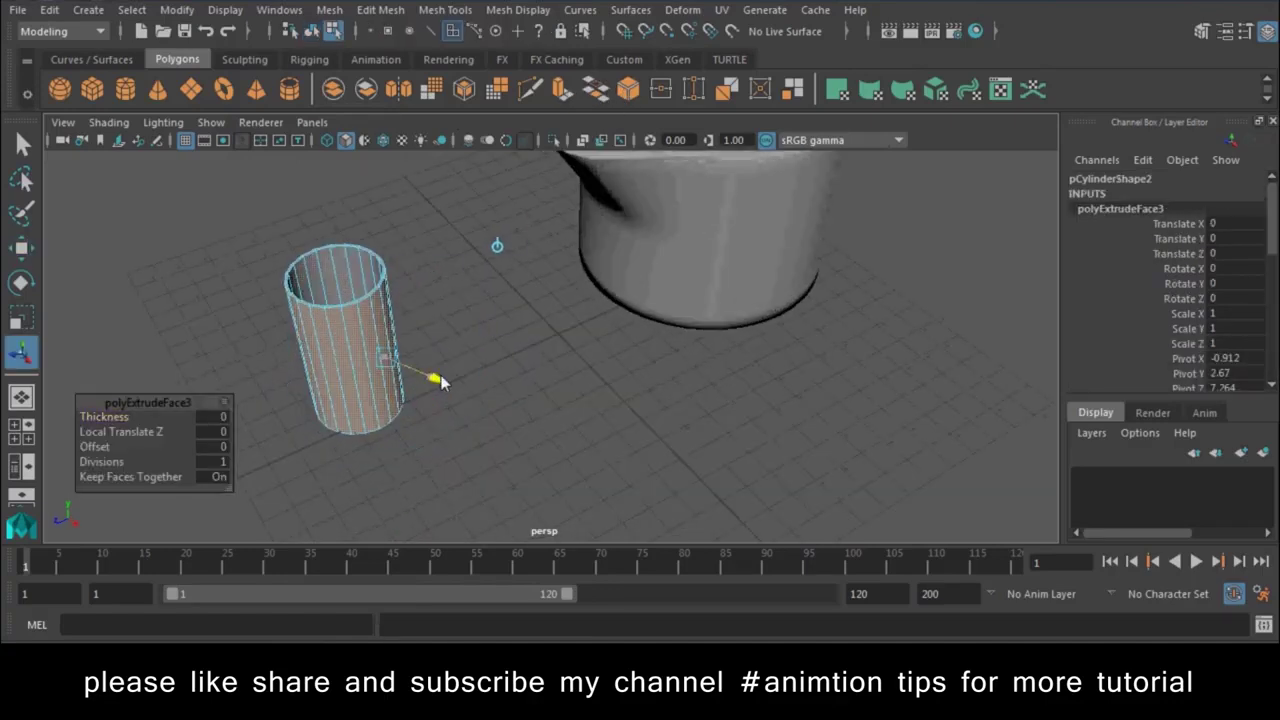
pyautogui.moveTo(404, 335); pyautogui.dragTo(366, 278, button='right')
pyautogui.click(553, 311)
pyautogui.moveTo(553, 311)
pyautogui.keyDown('alt'); pyautogui.mouseDown()
pyautogui.moveTo(617, 366)
pyautogui.moveTo(783, 383)
pyautogui.moveTo(474, 423)
pyautogui.moveTo(380, 280)
pyautogui.mouseUp(); pyautogui.keyUp('alt')
# Step: Delete the construction history of the glass and the jug
pyautogui.click(49, 9)
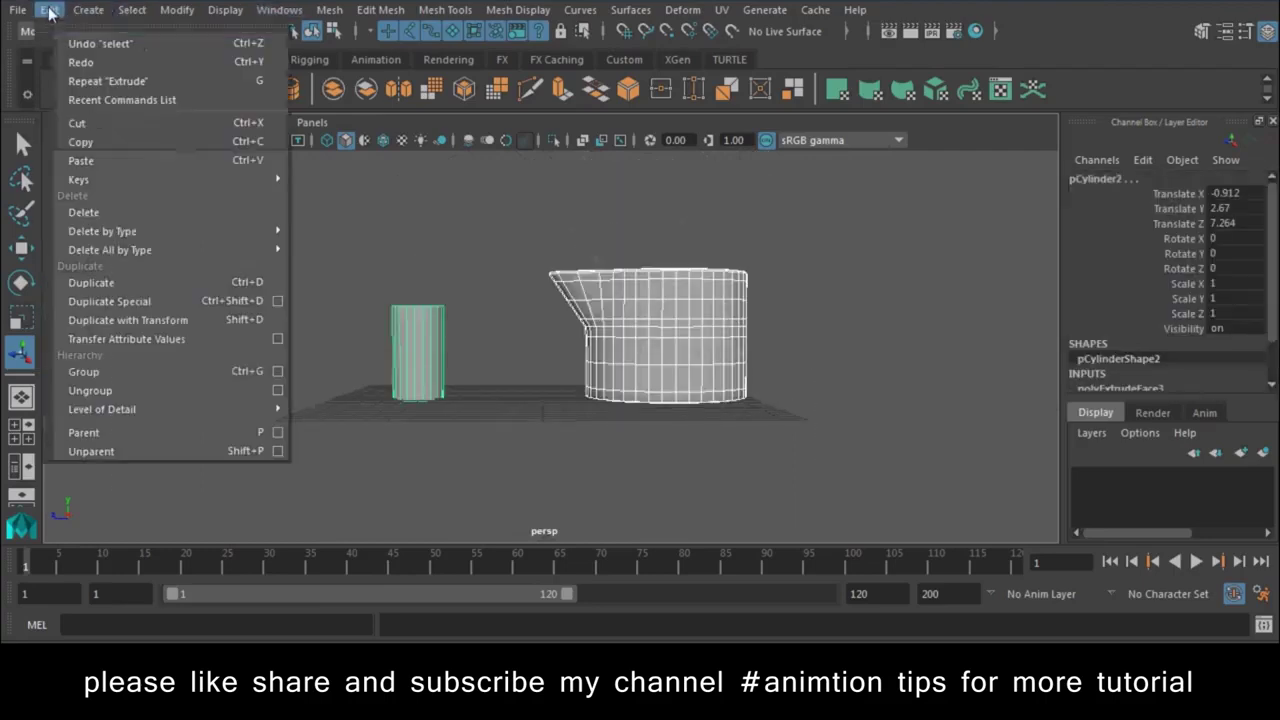
pyautogui.moveTo(102, 231)
pyautogui.click(315, 246)
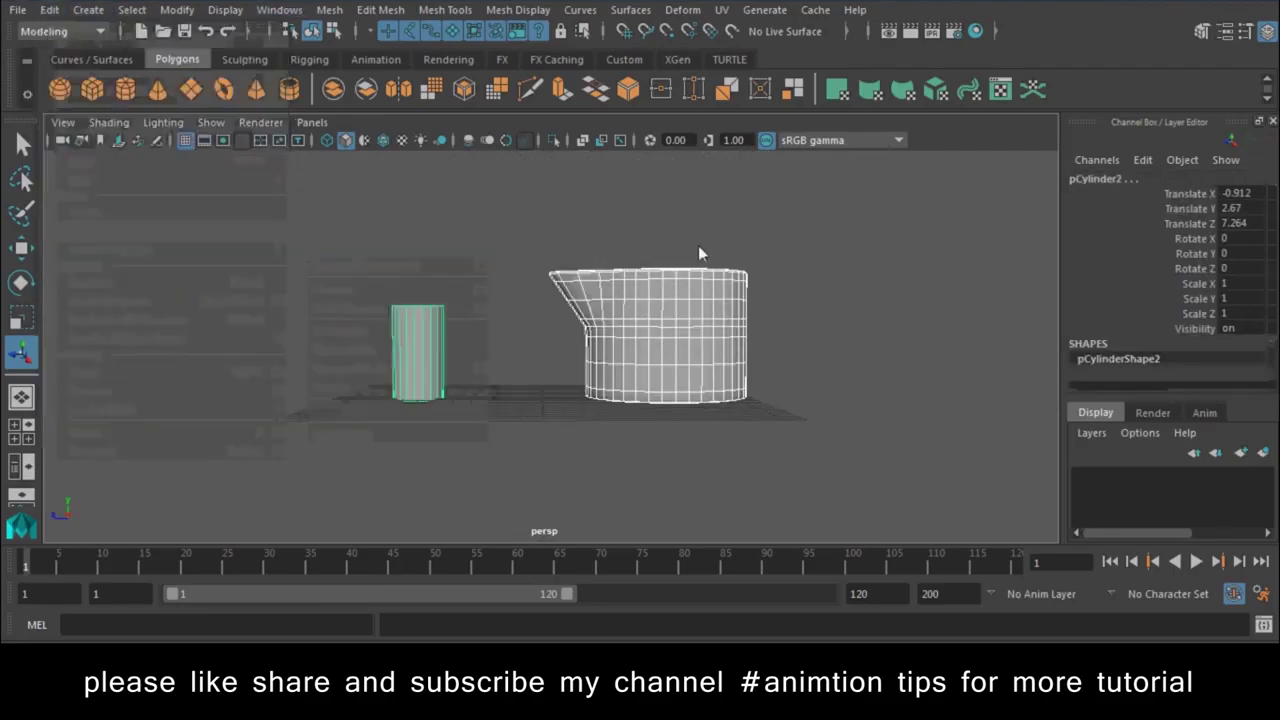
pyautogui.click(392, 378)
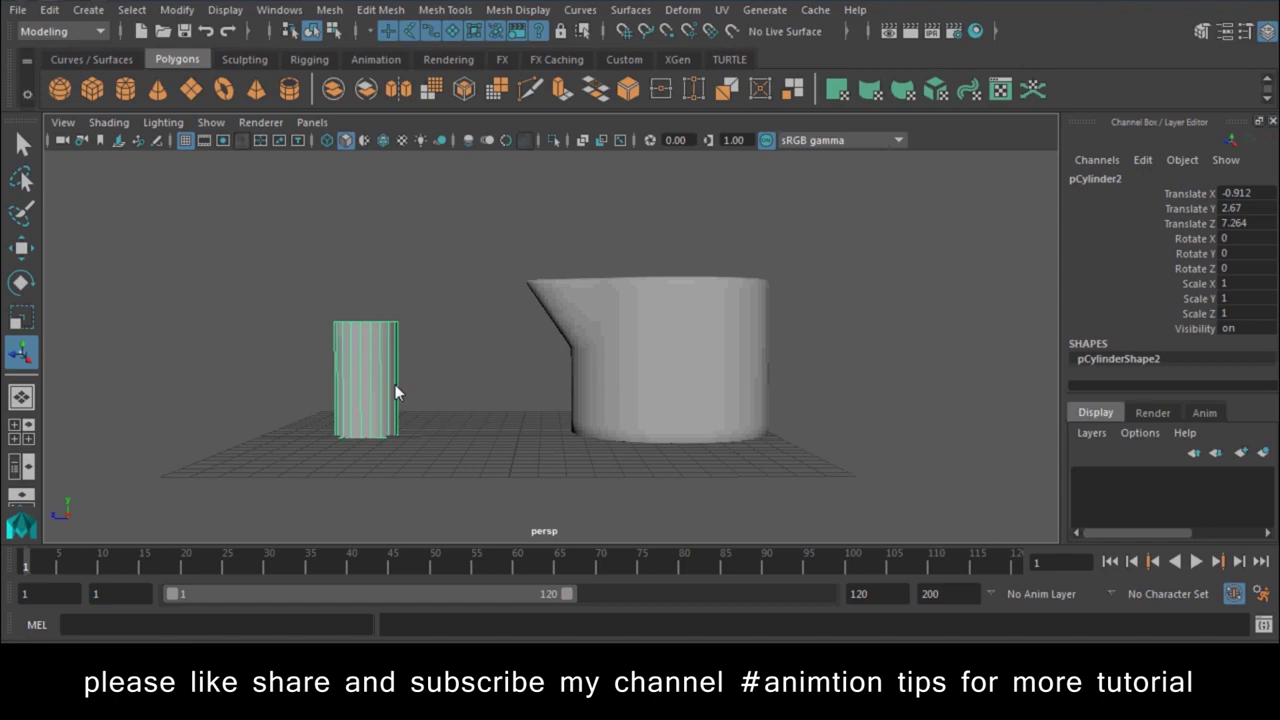
# Step: Move the glass closer to the jug and key the jug's starting pose
pyautogui.press('w')
pyautogui.moveTo(259, 384)
pyautogui.mouseDown()
pyautogui.moveTo(337, 391)
pyautogui.moveTo(316, 400)
pyautogui.mouseUp()
pyautogui.moveTo(703, 461); pyautogui.dragTo(698, 466)
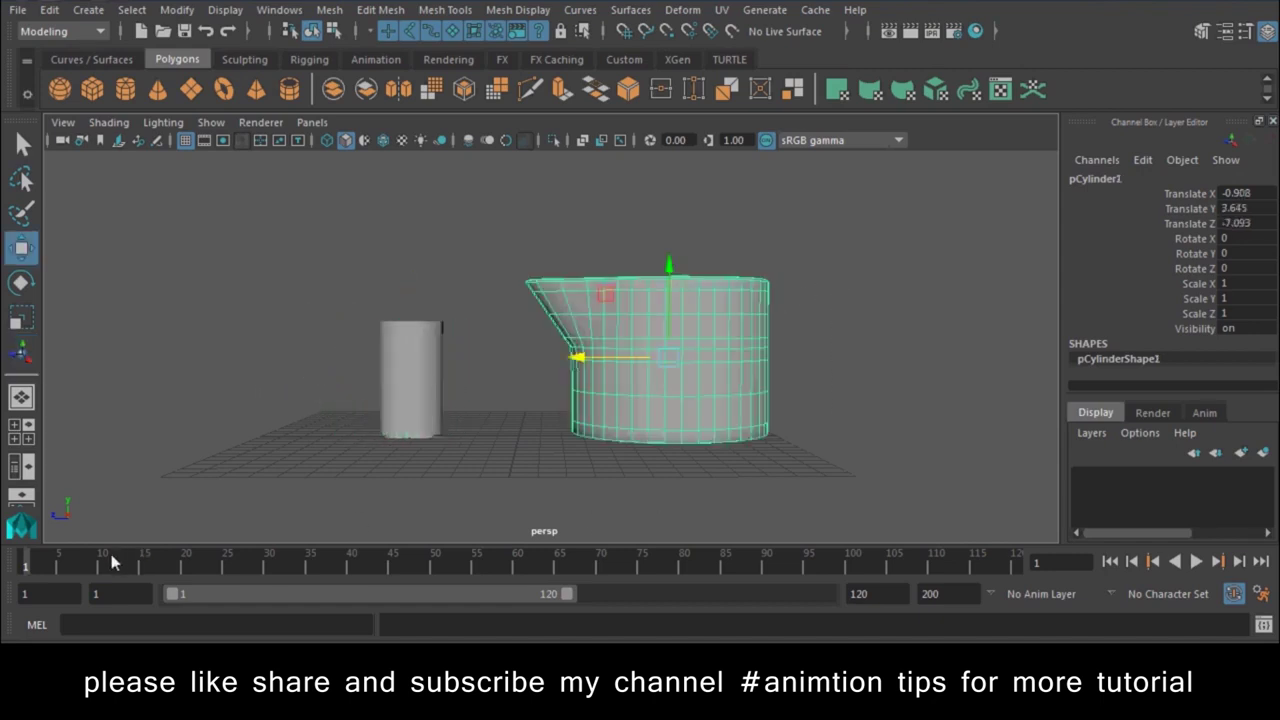
pyautogui.press('s')
# Step: Near frame 30, key the jug tilted about 53 degrees, raised and slid over the glass
pyautogui.moveTo(40, 570); pyautogui.dragTo(466, 568)
pyautogui.press('e')
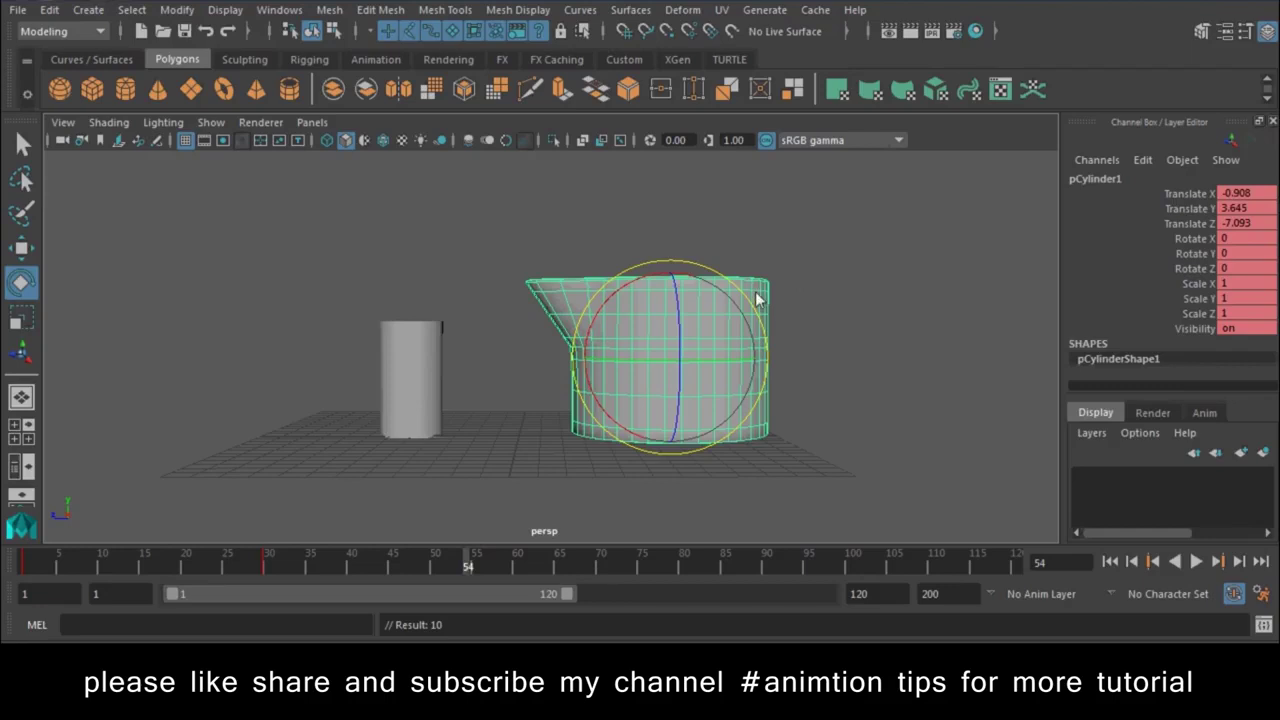
pyautogui.moveTo(757, 298)
pyautogui.mouseDown()
pyautogui.moveTo(690, 330)
pyautogui.moveTo(676, 169)
pyautogui.mouseUp()
pyautogui.hotkey('shift', 'e')
pyautogui.press('q')
pyautogui.press('w')
pyautogui.hotkey('shift', 'w')
pyautogui.moveTo(590, 231); pyautogui.dragTo(490, 230)
pyautogui.hotkey('shift', 'w')
pyautogui.keyDown('alt'); pyautogui.moveTo(508, 251); pyautogui.dragTo(488, 340, button='middle'); pyautogui.keyUp('alt')
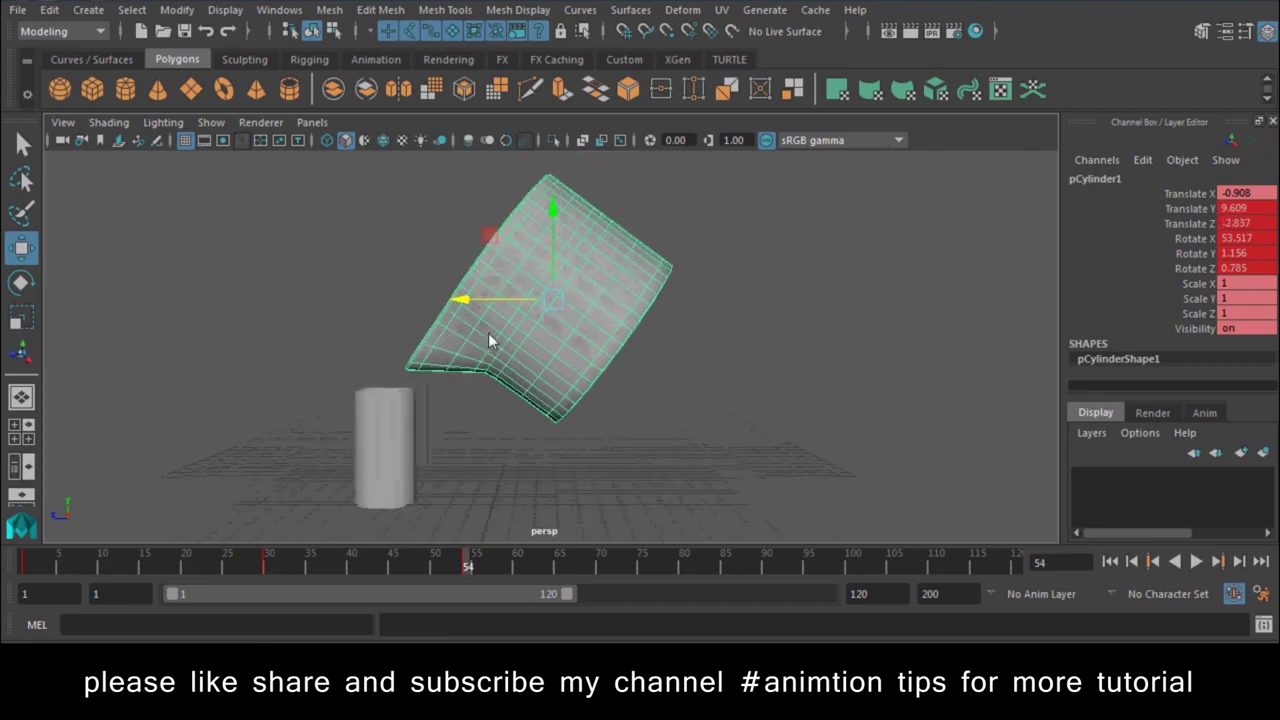
pyautogui.moveTo(488, 336)
pyautogui.keyDown('alt'); pyautogui.mouseDown()
pyautogui.moveTo(627, 214)
pyautogui.moveTo(690, 228)
pyautogui.mouseUp(); pyautogui.keyUp('alt')
# Step: Key further jug poses with increased tilt, a depth shift and a slightly higher lift
pyautogui.press('s')
pyautogui.press('e')
pyautogui.press('s')
pyautogui.press('w')
pyautogui.moveTo(540, 302); pyautogui.dragTo(530, 298)
pyautogui.press('s')
pyautogui.moveTo(620, 220); pyautogui.dragTo(619, 209)
pyautogui.press('s')
# Step: Play back, then key the jug tilted back nearly upright at frame 44
pyautogui.hotkey('alt', 'v')
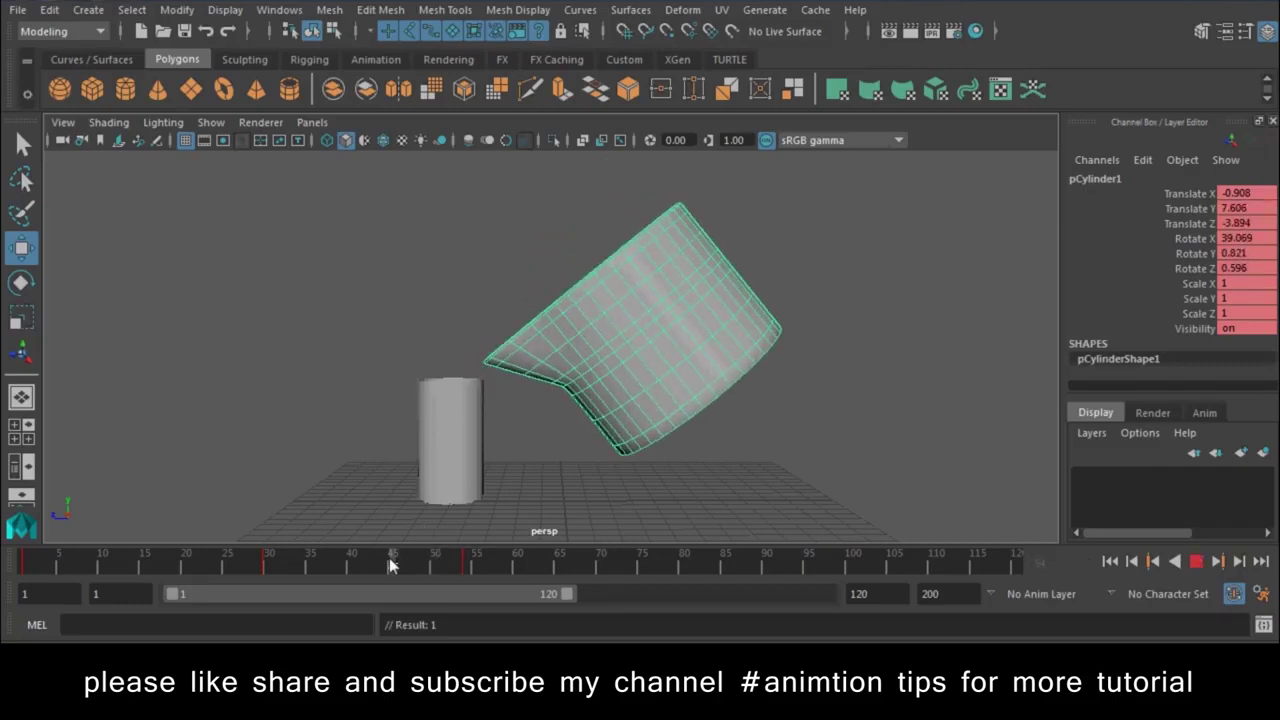
pyautogui.click(388, 566)
pyautogui.press('e')
pyautogui.moveTo(734, 273); pyautogui.dragTo(752, 320)
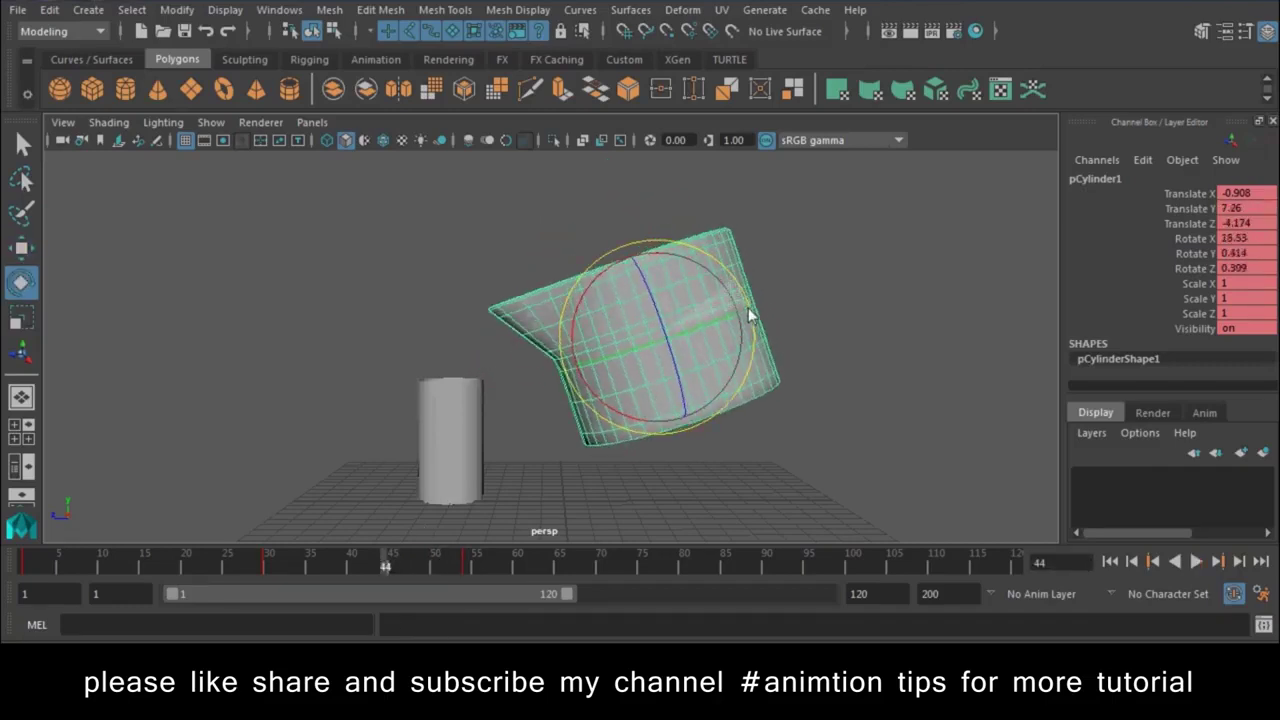
pyautogui.press('s')
pyautogui.press('w')
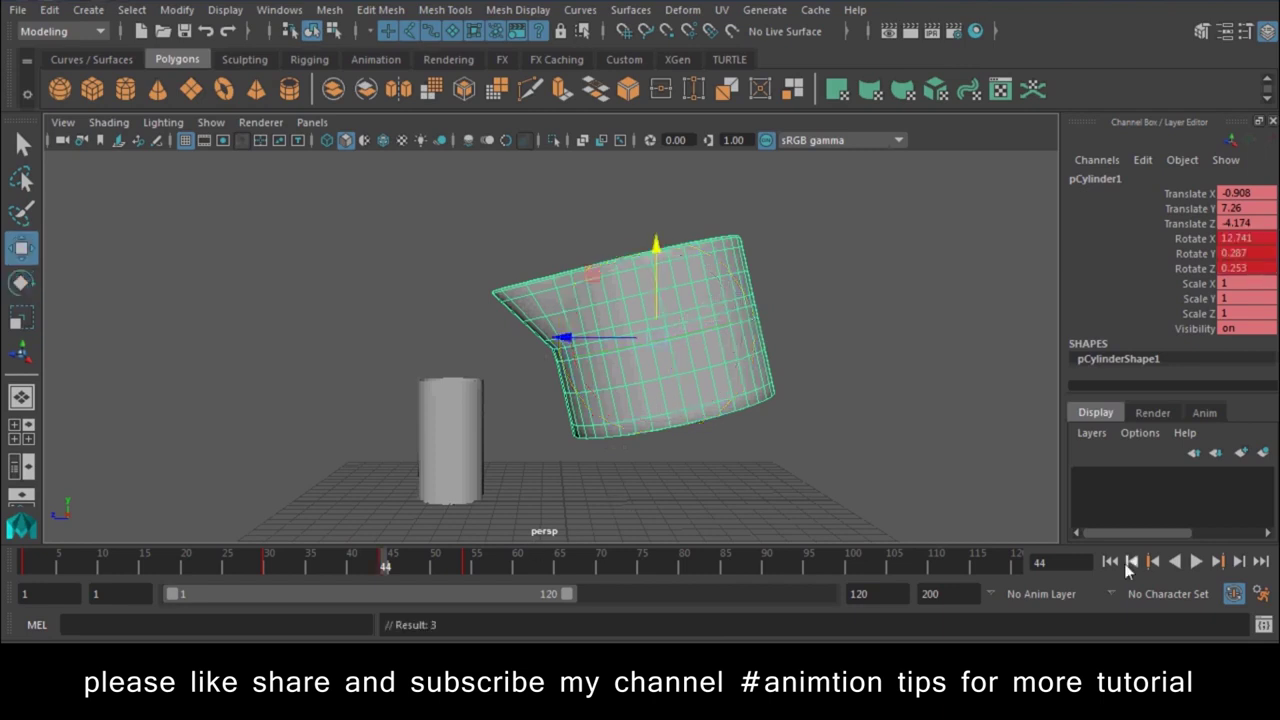
# Step: Replay and shift the keys from frames 43–60 later, to about frames 55–66
pyautogui.click(1128, 564)
pyautogui.click(1196, 562)
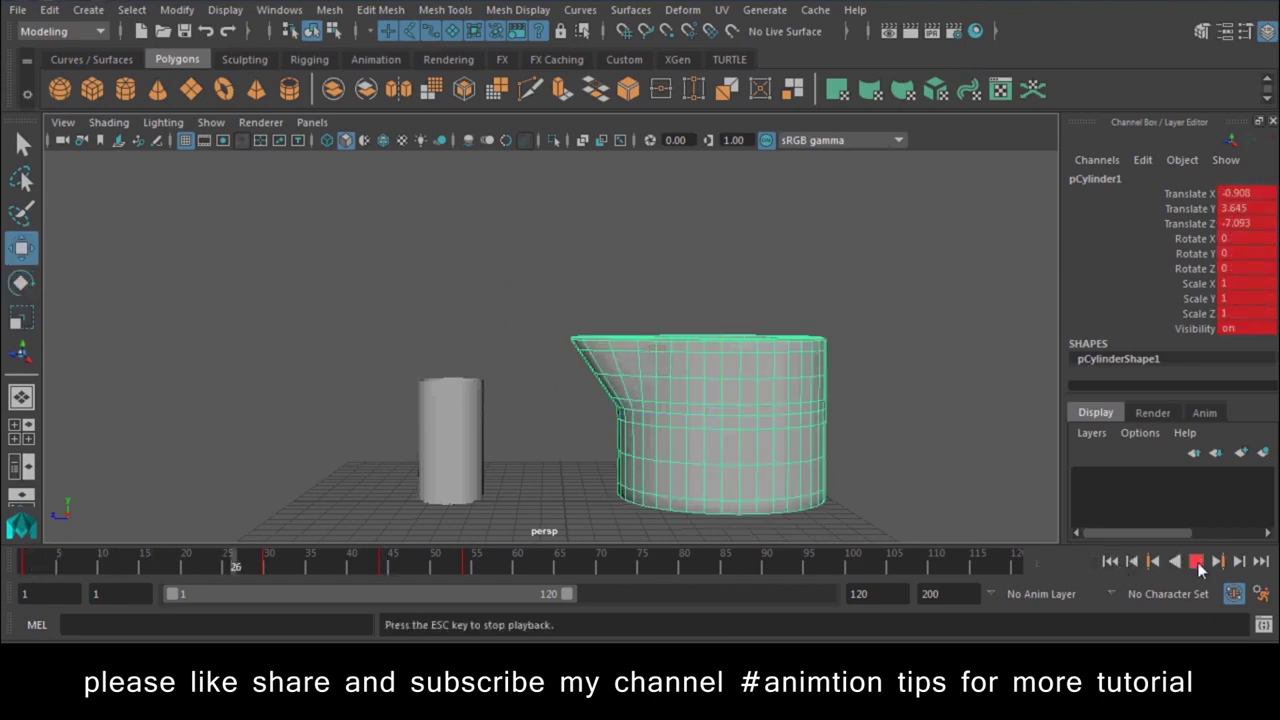
pyautogui.click(1196, 562)
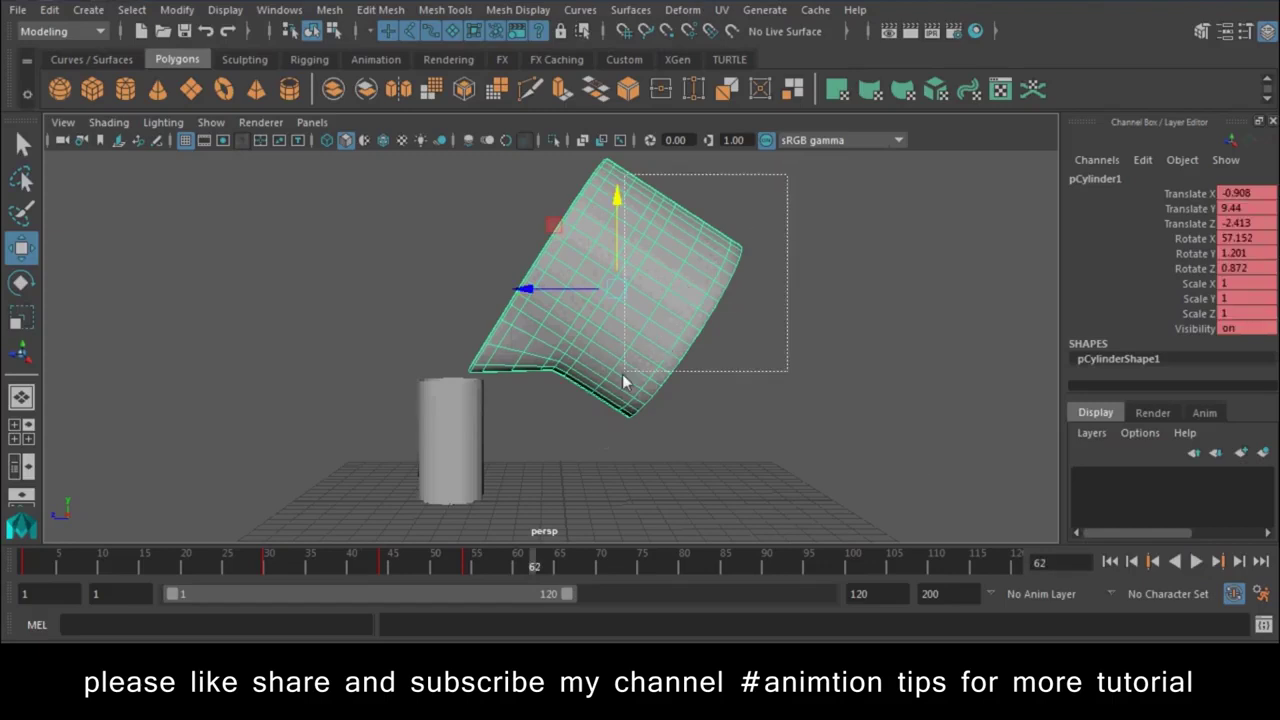
pyautogui.keyDown('shift'); pyautogui.moveTo(516, 566); pyautogui.dragTo(358, 571); pyautogui.keyUp('shift')
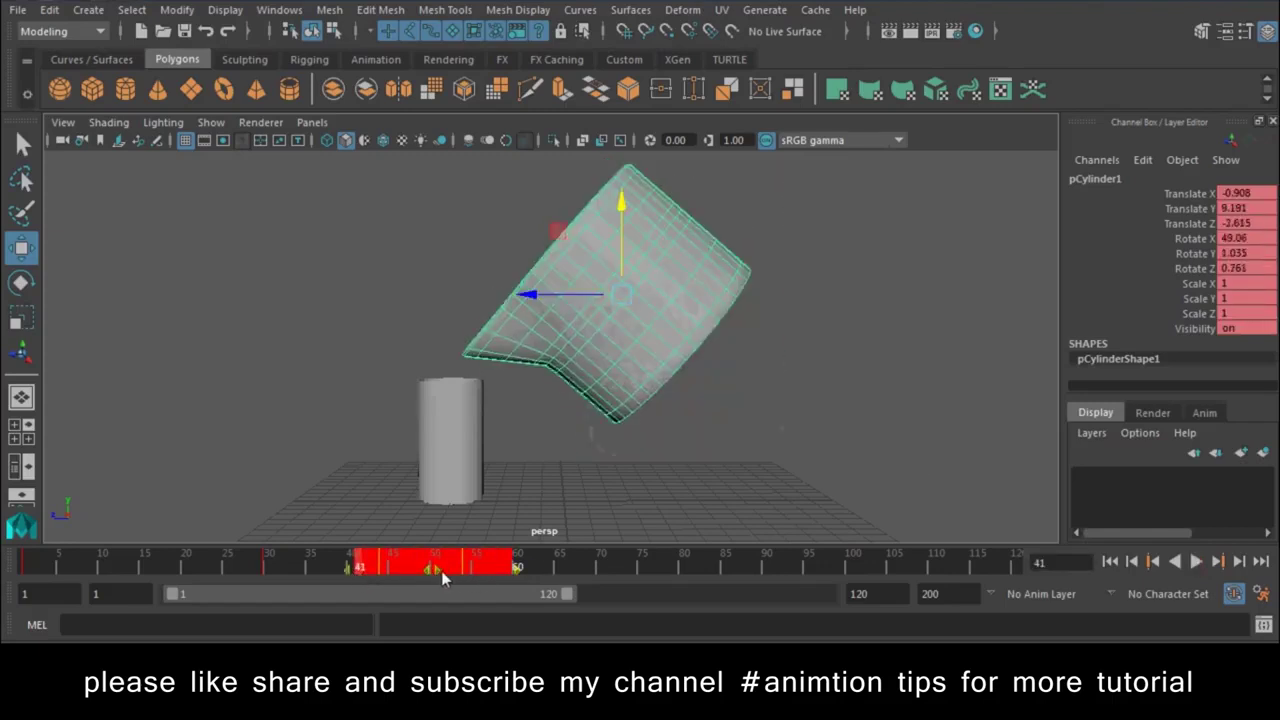
pyautogui.moveTo(441, 571); pyautogui.dragTo(500, 571)
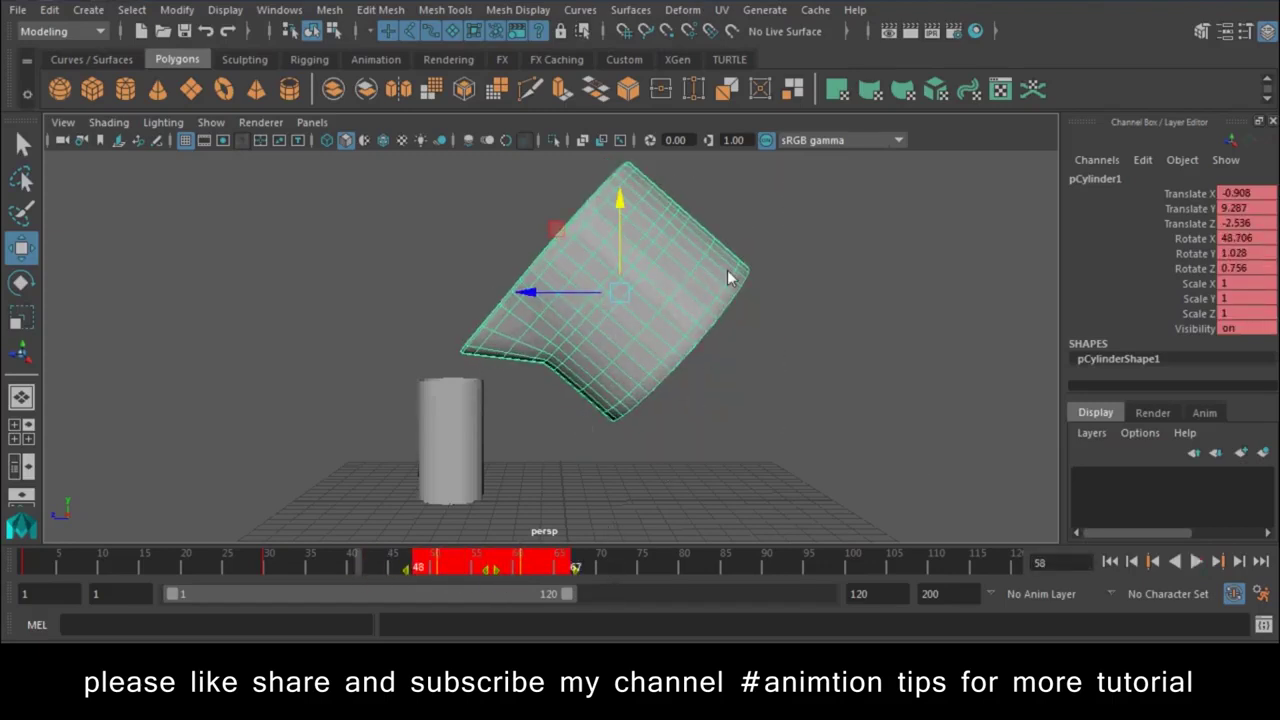
pyautogui.click(797, 254)
pyautogui.click(700, 300)
pyautogui.moveTo(561, 570)
pyautogui.mouseDown()
pyautogui.moveTo(527, 577)
pyautogui.moveTo(620, 567)
pyautogui.mouseUp()
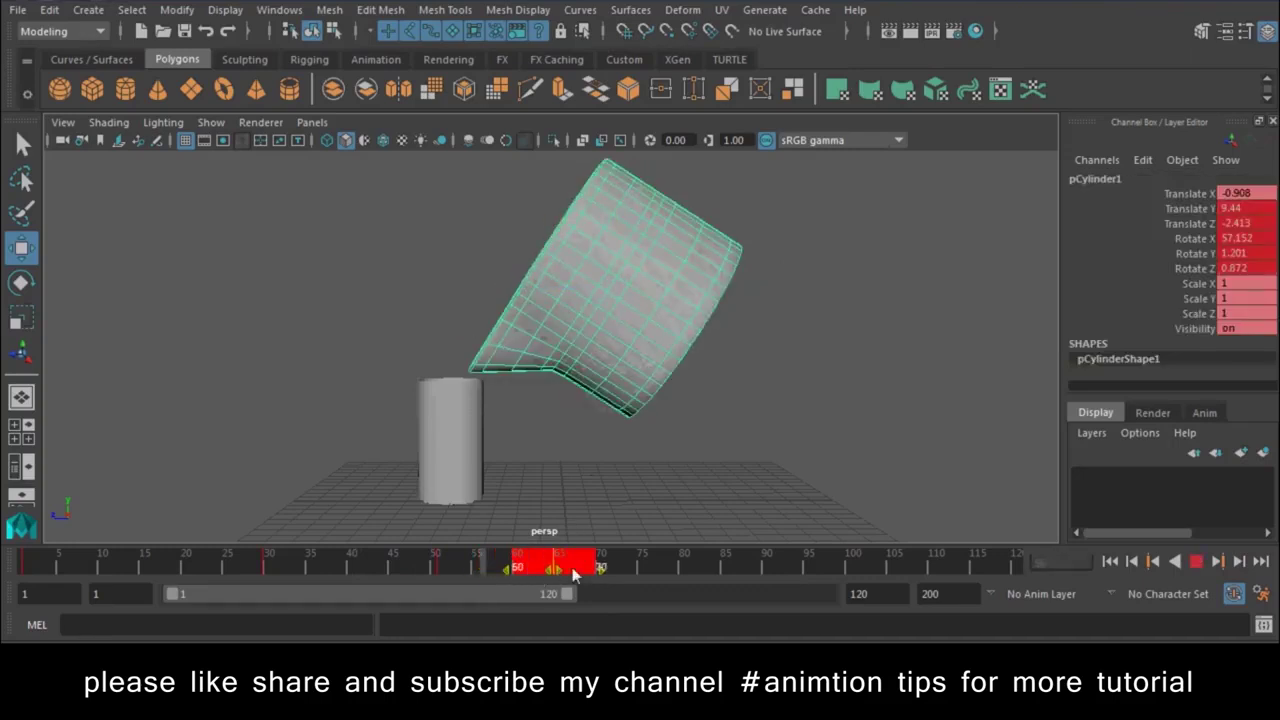
# Step: Replay the pouring animation from frame 1 and reselect the jug
pyautogui.click(730, 511)
pyautogui.click(1111, 563)
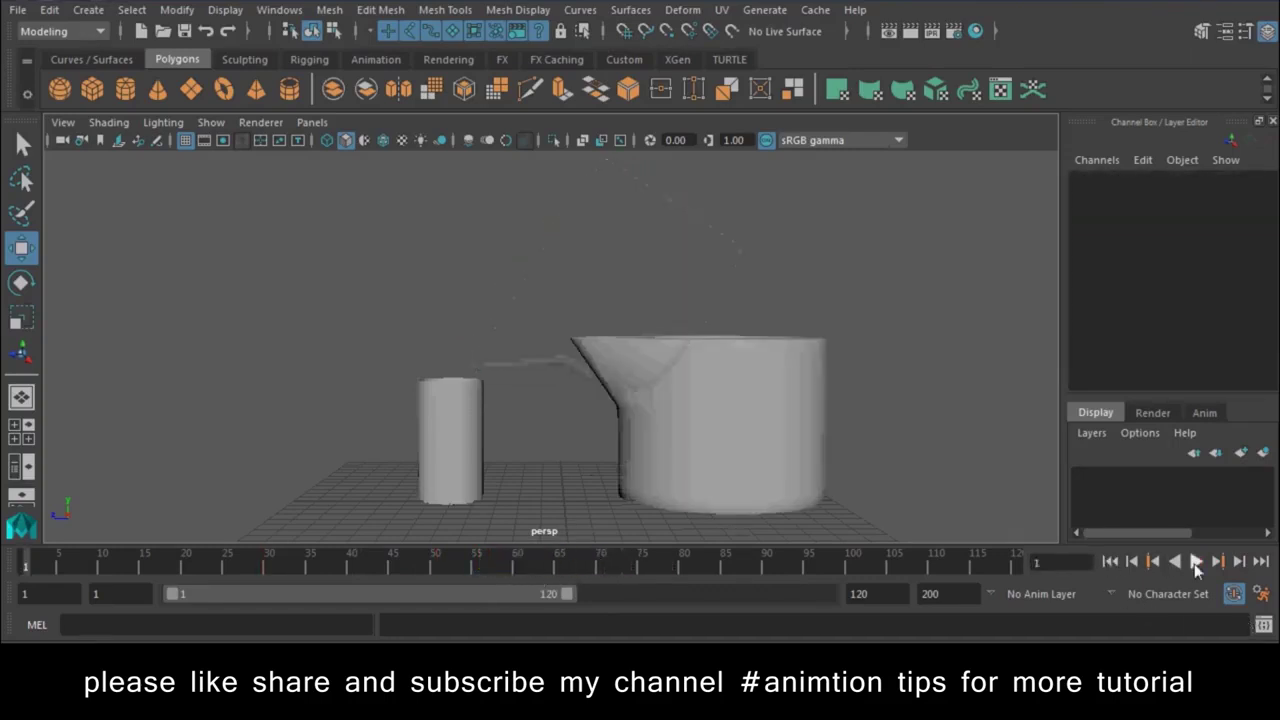
pyautogui.click(1196, 563)
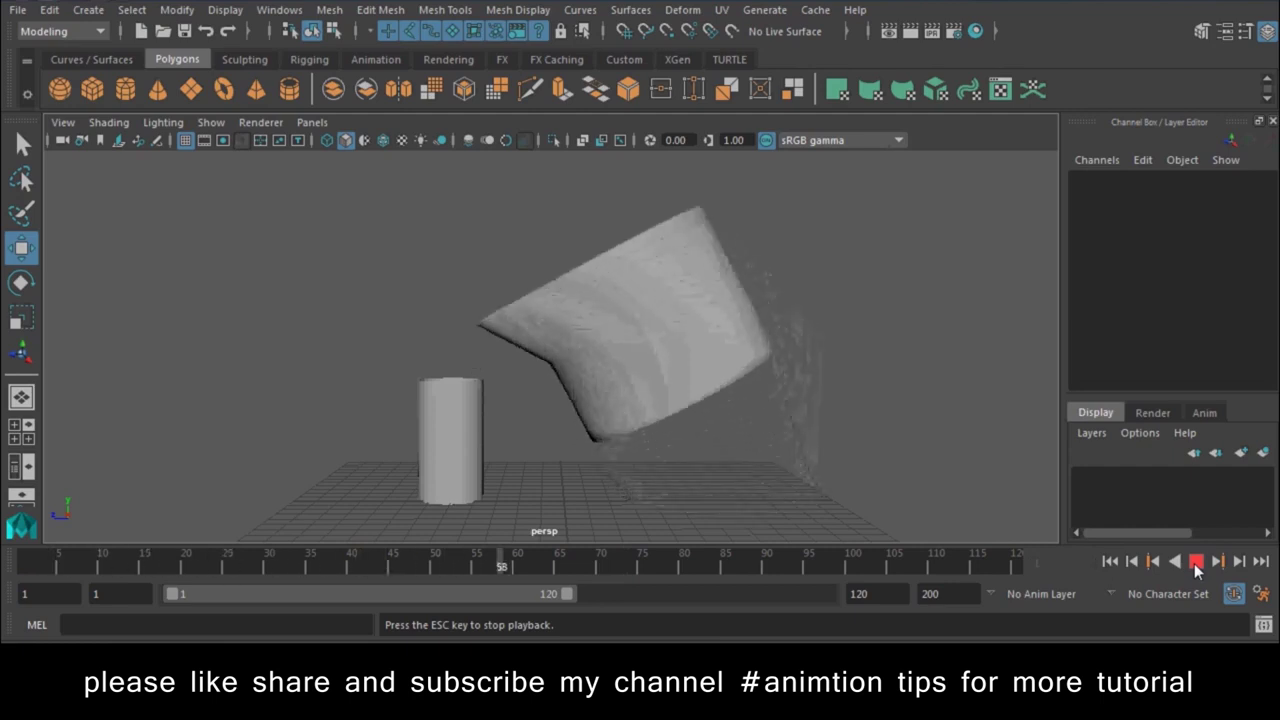
pyautogui.click(1196, 563)
pyautogui.moveTo(510, 341)
pyautogui.keyDown('alt'); pyautogui.mouseDown()
pyautogui.moveTo(785, 401)
pyautogui.moveTo(932, 542)
pyautogui.mouseUp(); pyautogui.keyUp('alt')
pyautogui.click(1110, 562)
pyautogui.moveTo(765, 437)
pyautogui.keyDown('alt'); pyautogui.mouseDown()
pyautogui.moveTo(621, 454)
pyautogui.moveTo(525, 410)
pyautogui.mouseUp(); pyautogui.keyUp('alt')
pyautogui.click(659, 240)
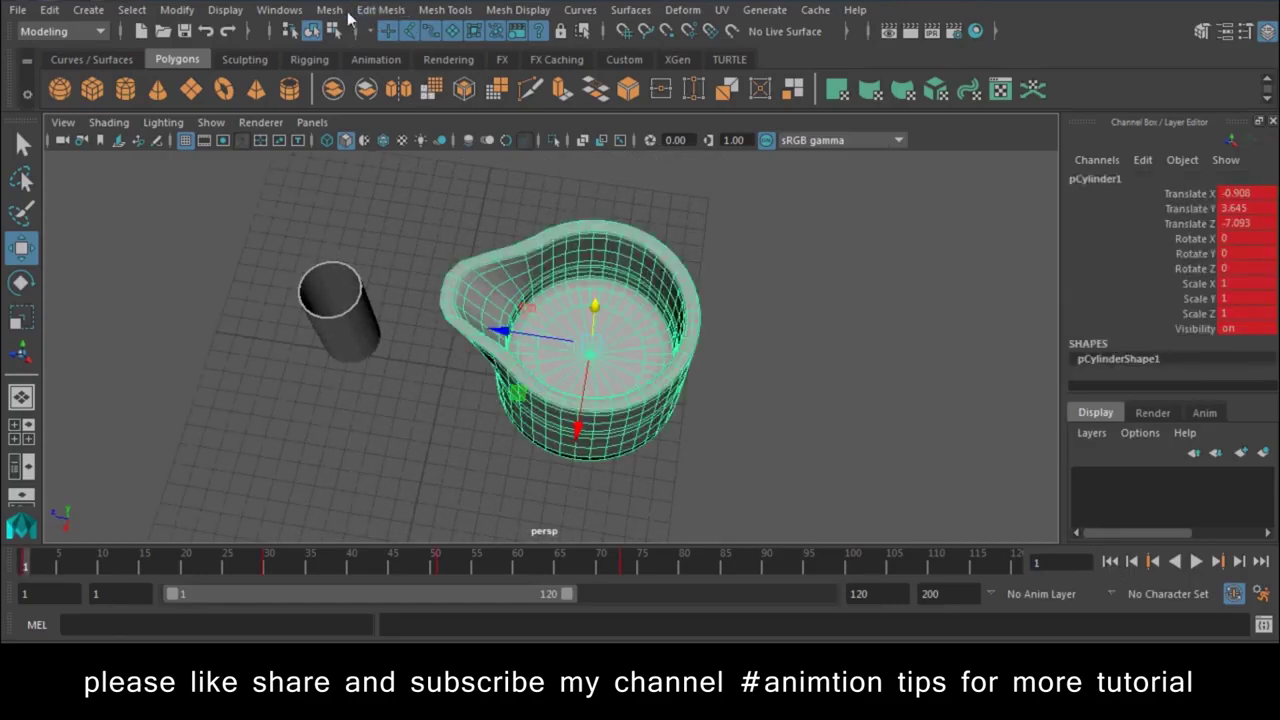
# Step: Switch to the FX menu set and delete the glass's construction history
pyautogui.click(60, 31)
pyautogui.click(60, 108)
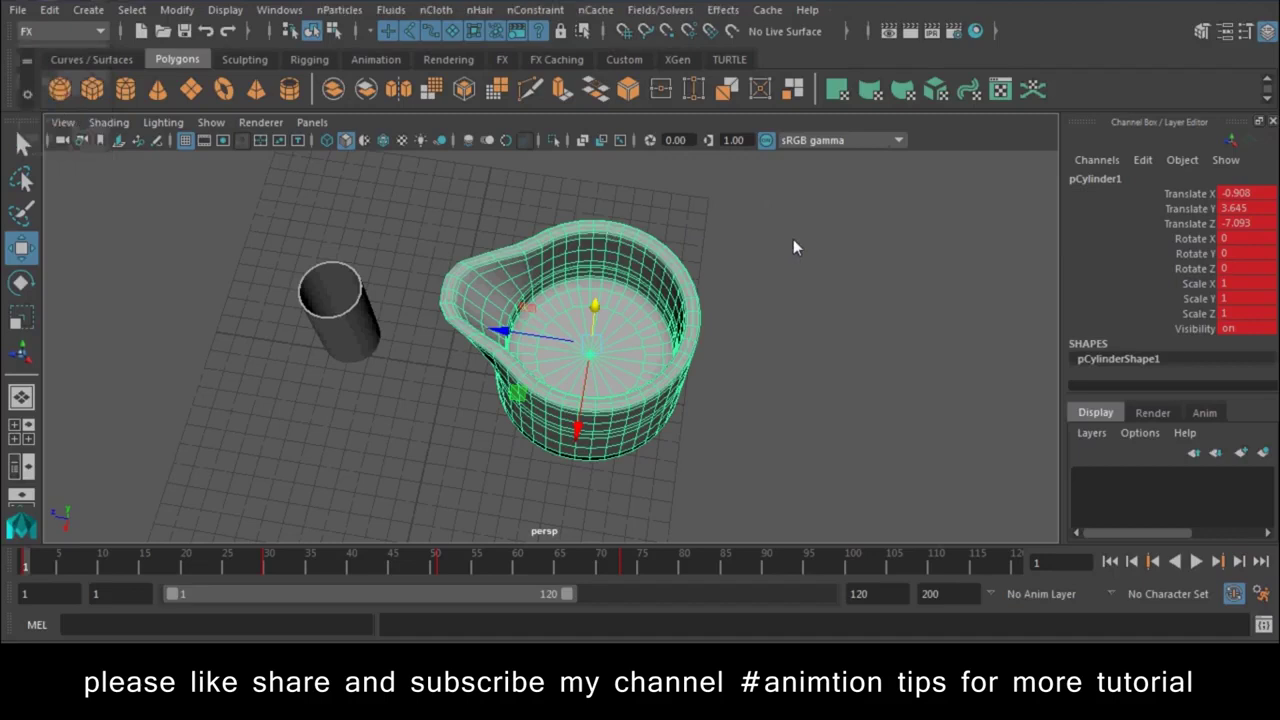
pyautogui.click(49, 9)
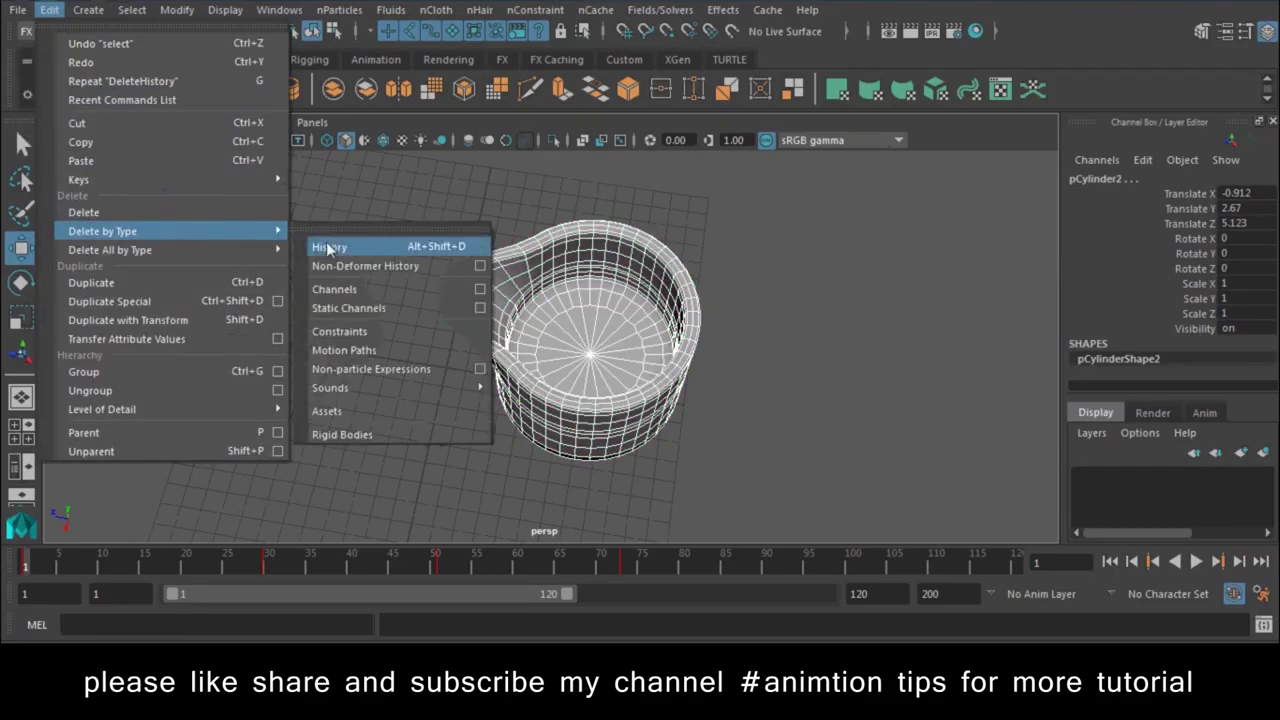
pyautogui.click(340, 248)
# Step: With the jug selected, make Water the default nParticle type and open Fill Object options
pyautogui.click(601, 391)
pyautogui.click(65, 39)
pyautogui.click(65, 39)
pyautogui.click(340, 9)
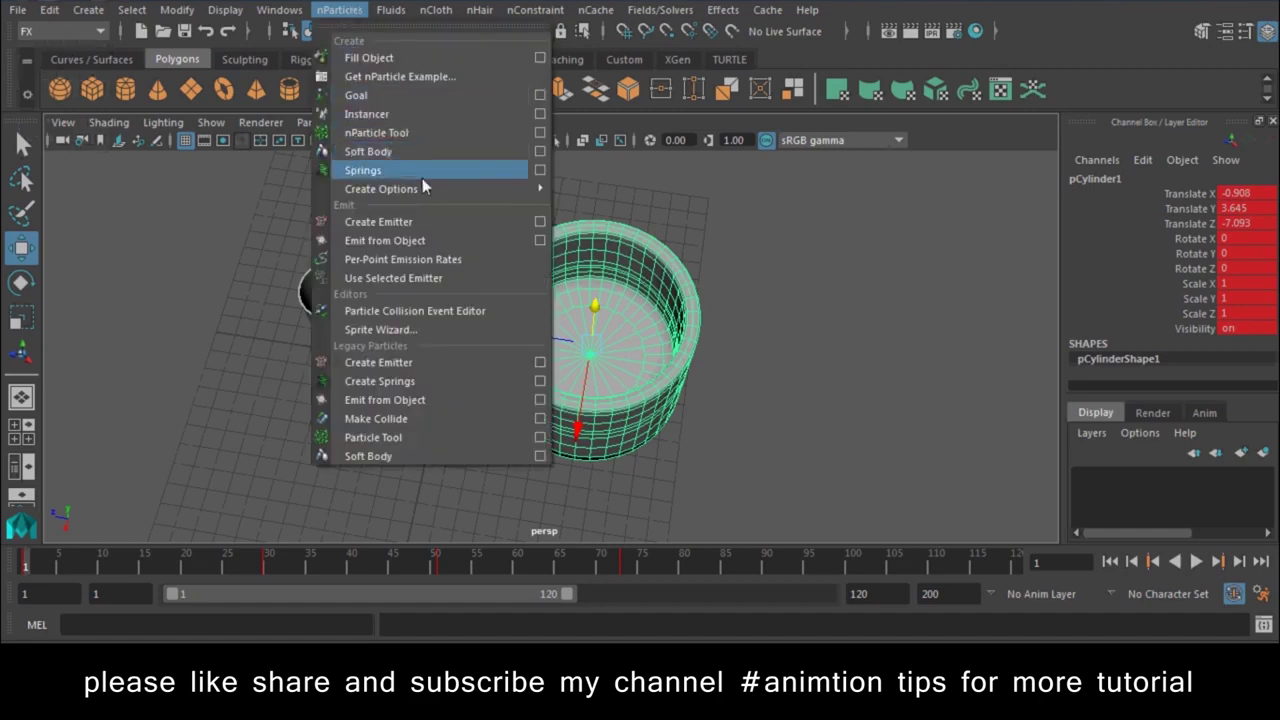
pyautogui.moveTo(381, 189)
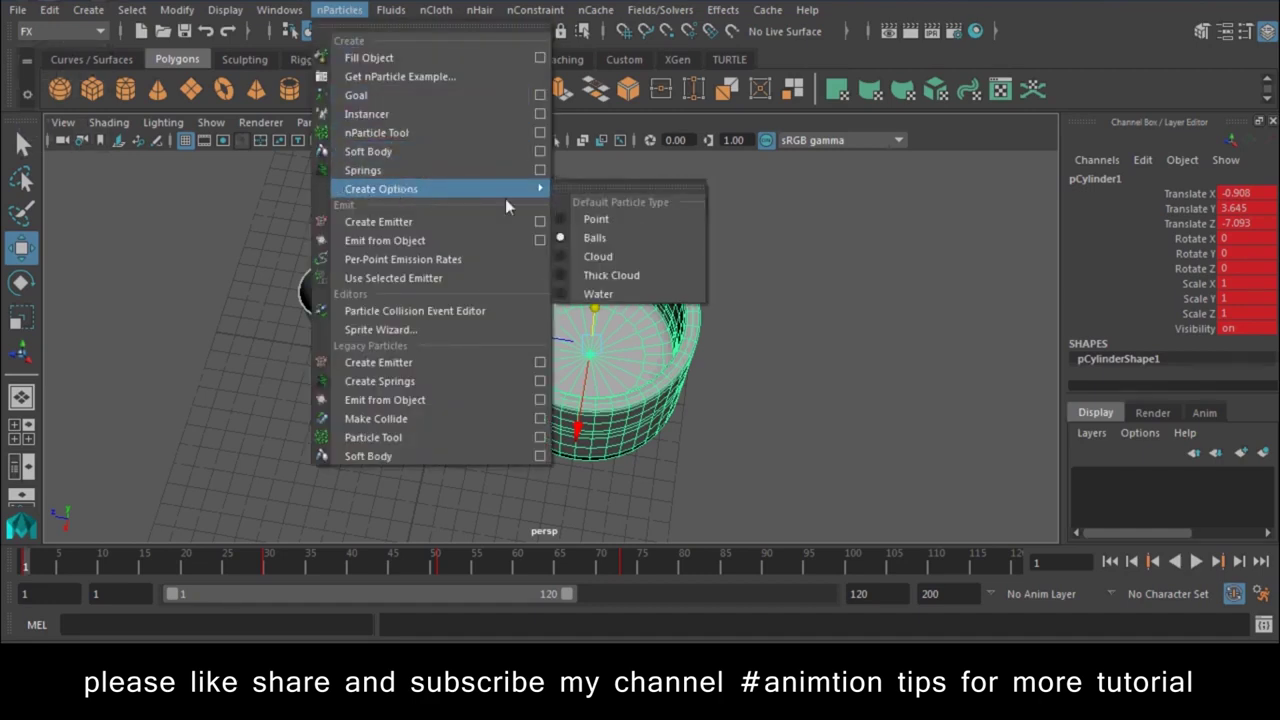
pyautogui.click(591, 298)
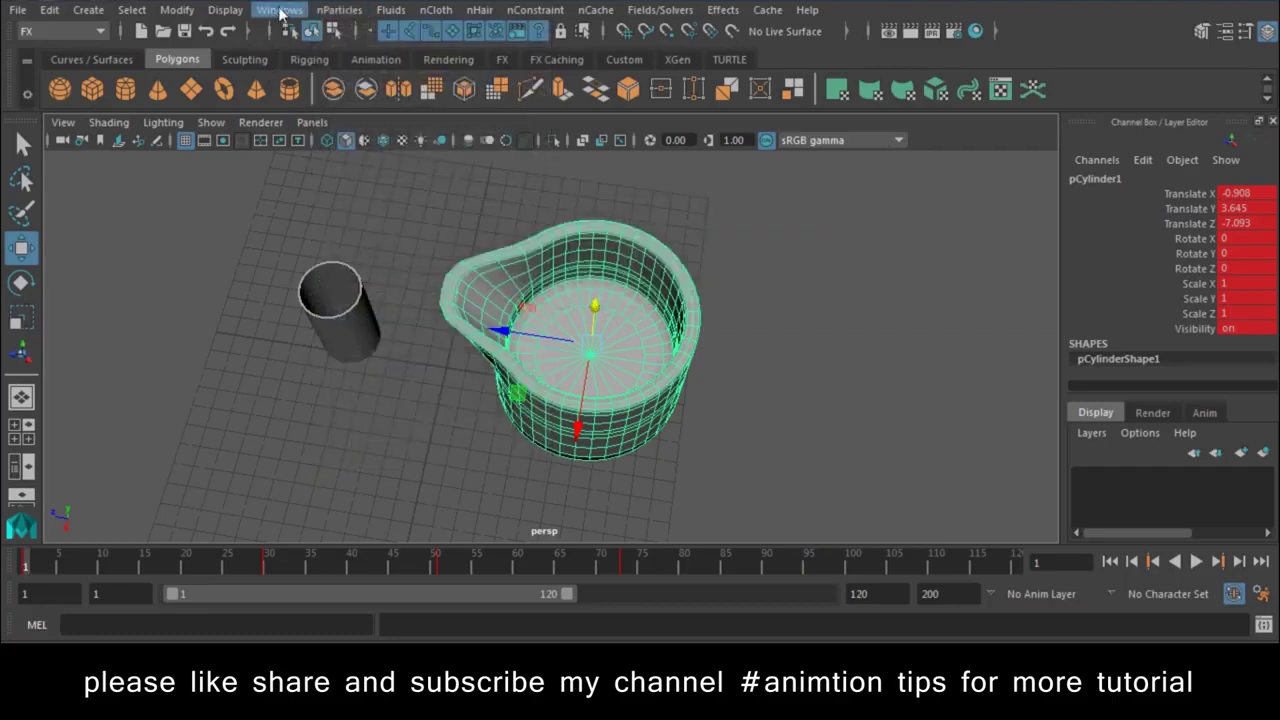
pyautogui.click(340, 9)
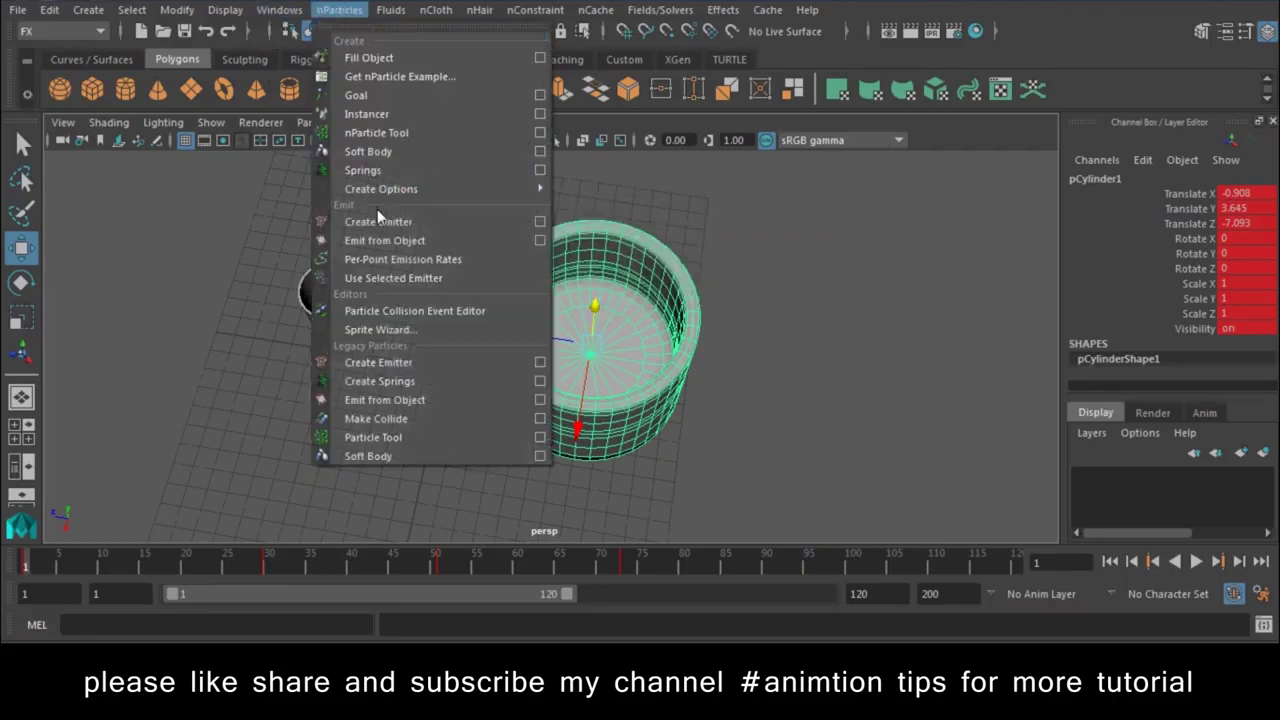
pyautogui.click(540, 62)
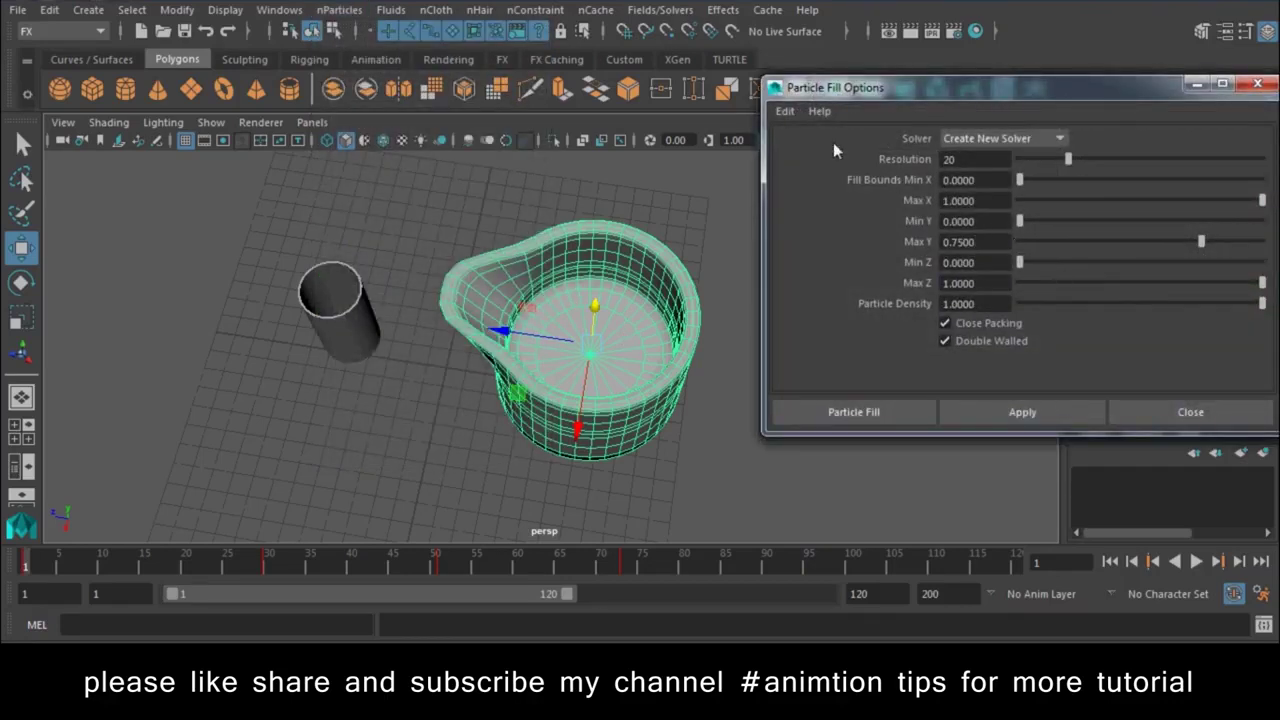
# Step: Reset Particle Fill options, try a fill with a 0.6 value, and undo it
pyautogui.click(785, 111)
pyautogui.click(808, 151)
pyautogui.scroll(3, 615, 280)
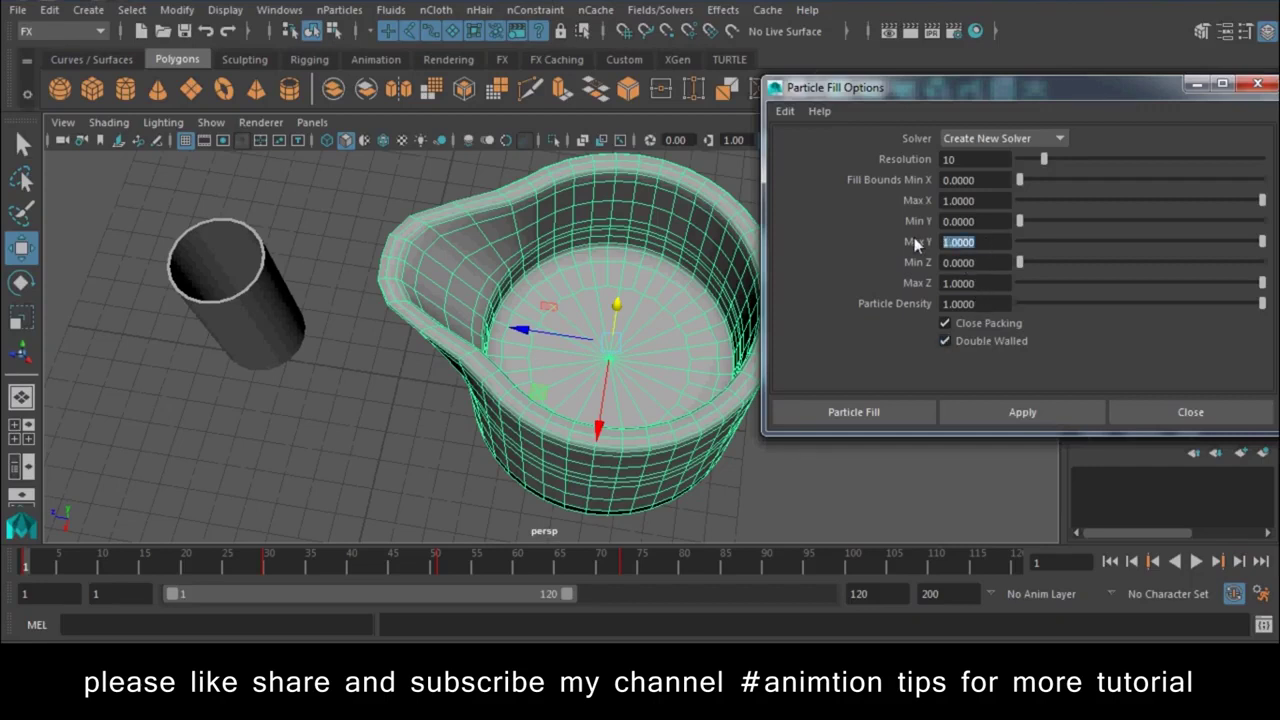
pyautogui.write('.6')
pyautogui.click(975, 414)
pyautogui.moveTo(600, 412)
pyautogui.keyDown('alt'); pyautogui.mouseDown()
pyautogui.moveTo(715, 385)
pyautogui.moveTo(634, 376)
pyautogui.moveTo(588, 392)
pyautogui.mouseUp(); pyautogui.keyUp('alt')
pyautogui.hotkey('ctrl', 'z')
pyautogui.hotkey('ctrl', 'z')
# Step: Set Resolution to 30 and refill the jug with particles
pyautogui.keyDown('alt'); pyautogui.moveTo(615, 432); pyautogui.dragTo(588, 384); pyautogui.keyUp('alt')
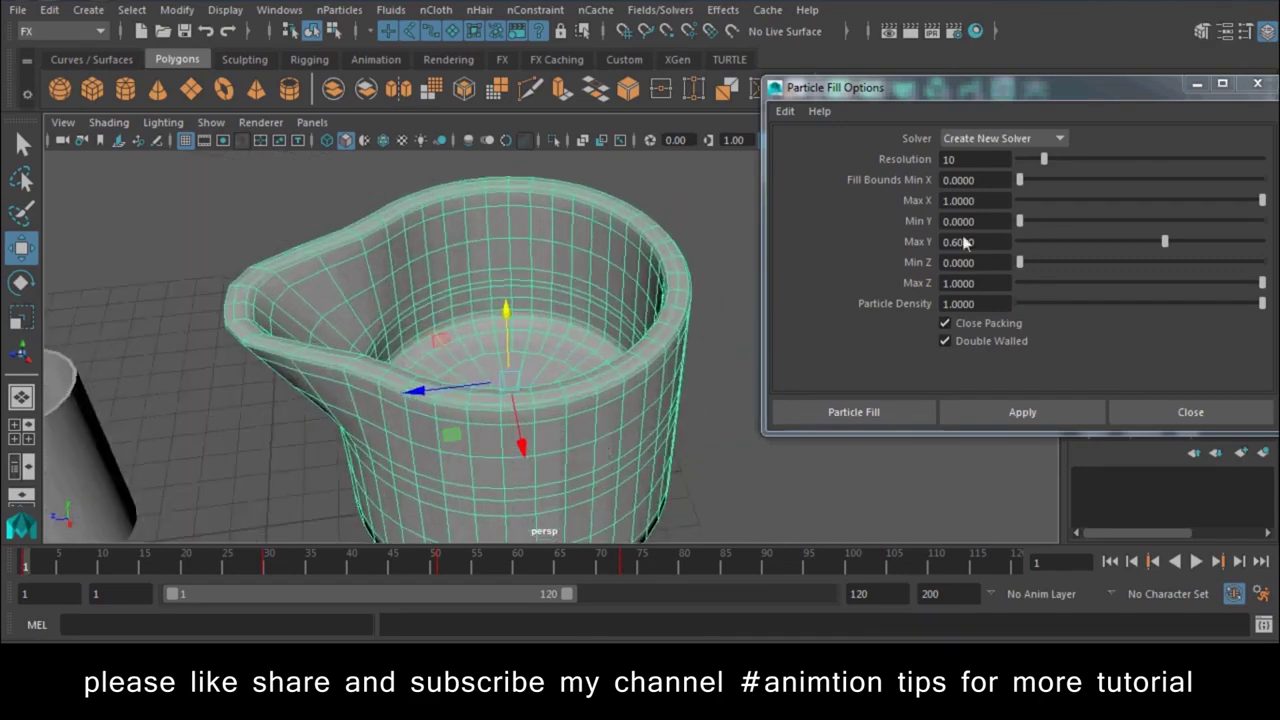
pyautogui.doubleClick(945, 160)
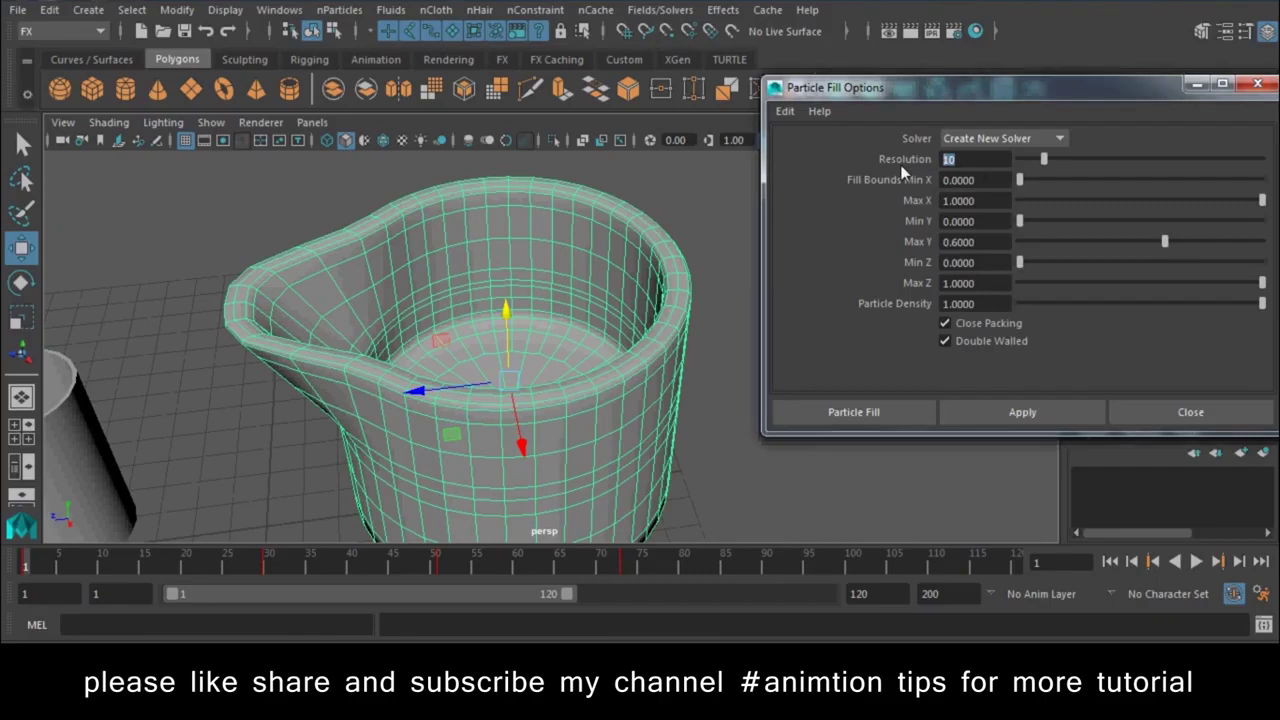
pyautogui.write('30')
pyautogui.click(986, 412)
# Step: Inspect in wireframe, undo, and refill the jug with Max Y set to 0.8
pyautogui.keyDown('alt'); pyautogui.moveTo(560, 420); pyautogui.dragTo(420, 370); pyautogui.keyUp('alt')
pyautogui.press('4')
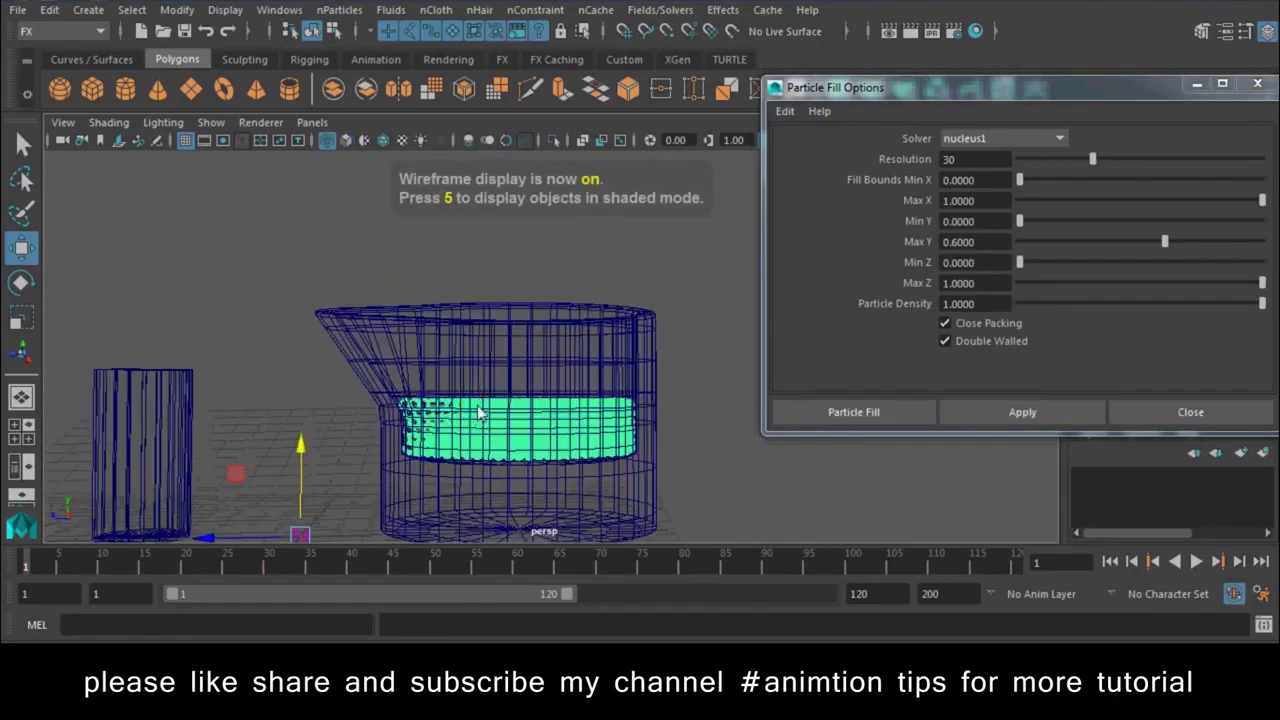
pyautogui.keyDown('alt'); pyautogui.moveTo(479, 413); pyautogui.dragTo(535, 413); pyautogui.keyUp('alt')
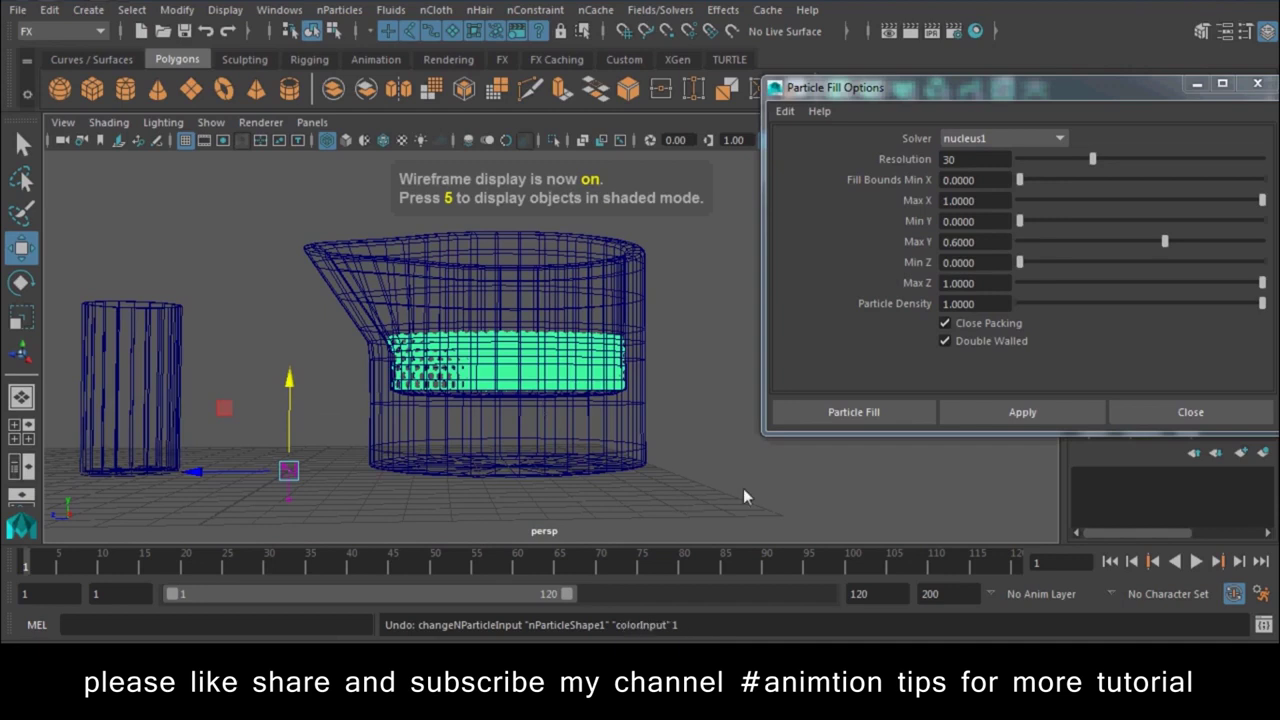
pyautogui.hotkey('ctrl', 'z')
pyautogui.moveTo(978, 242); pyautogui.dragTo(955, 243)
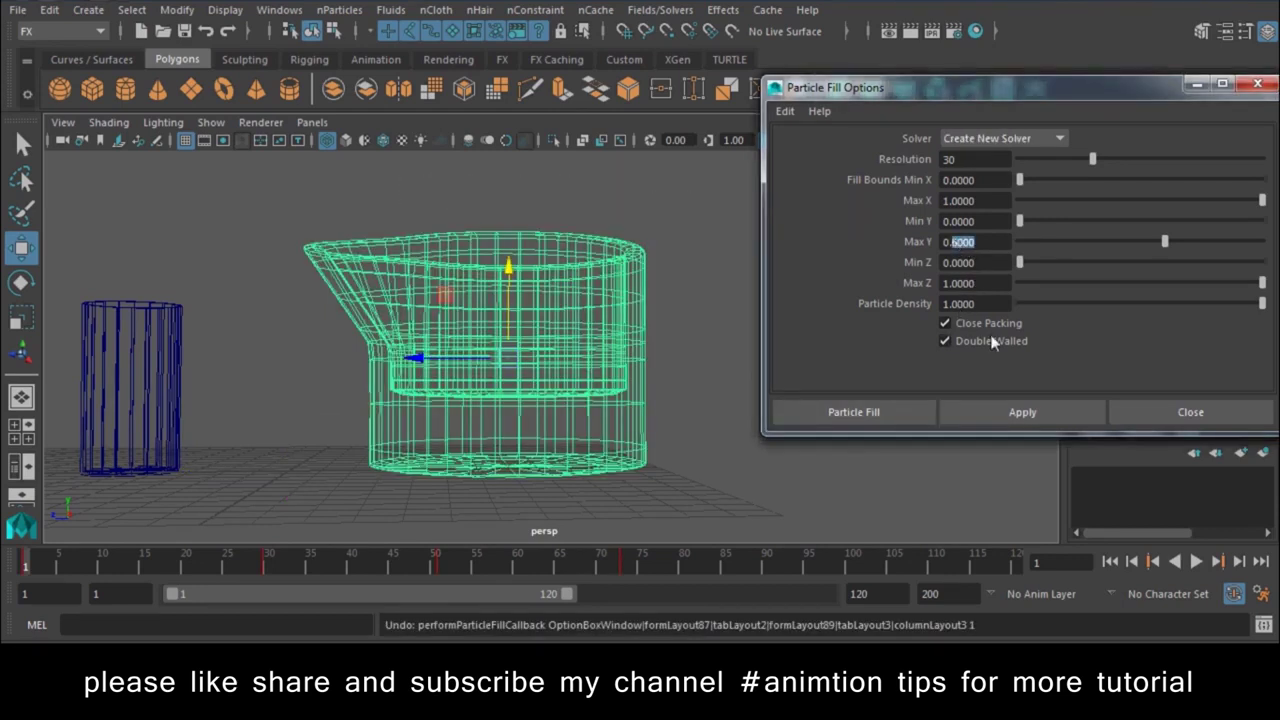
pyautogui.write('0.8000')
pyautogui.click(996, 417)
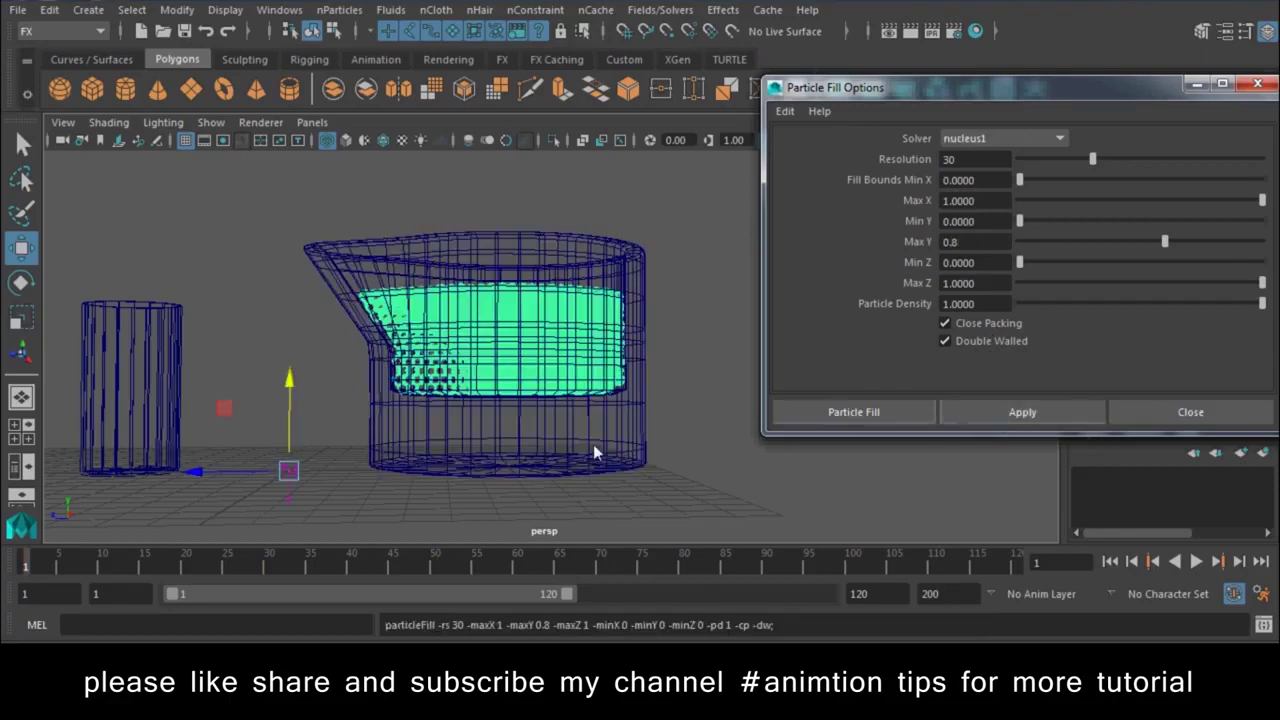
# Step: Close the particle fill options, switch to shaded view and select the glass cylinder
pyautogui.click(1169, 415)
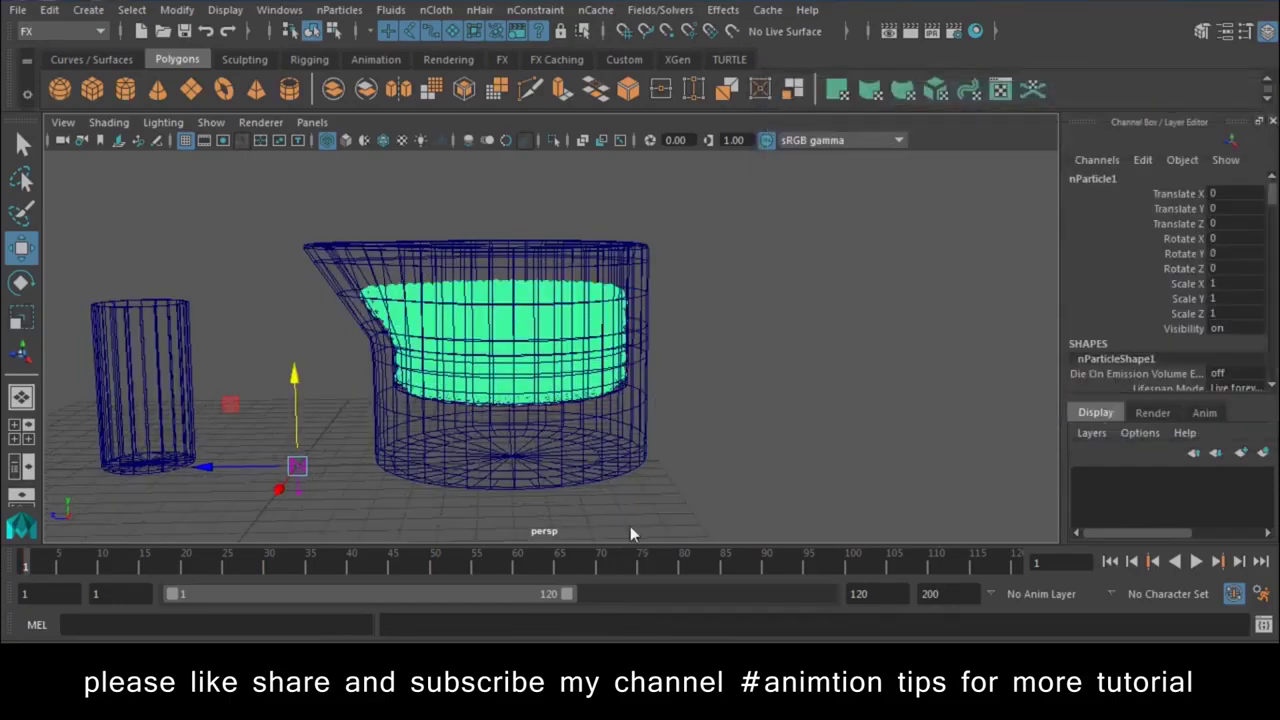
pyautogui.keyDown('alt'); pyautogui.moveTo(635, 486); pyautogui.dragTo(647, 504, button='right'); pyautogui.keyUp('alt')
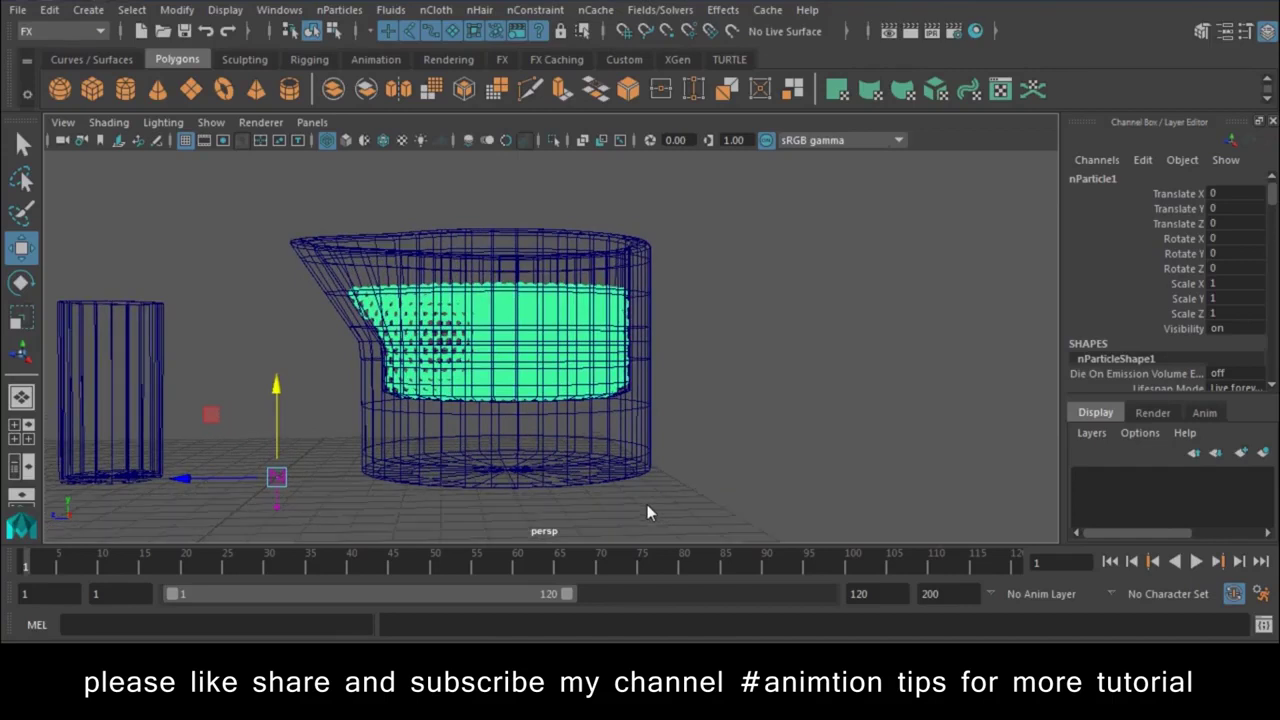
pyautogui.press('6')
pyautogui.keyDown('alt'); pyautogui.moveTo(618, 429); pyautogui.dragTo(834, 374); pyautogui.keyUp('alt')
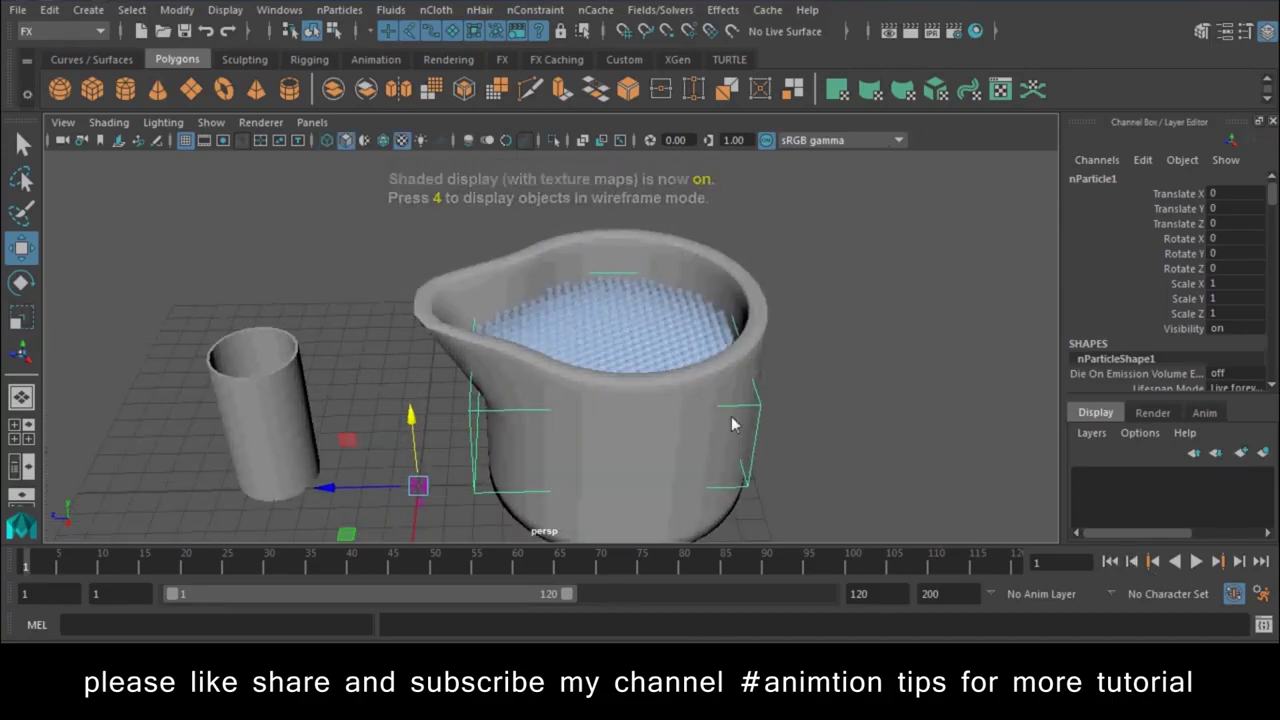
pyautogui.click(510, 378)
pyautogui.click(270, 370)
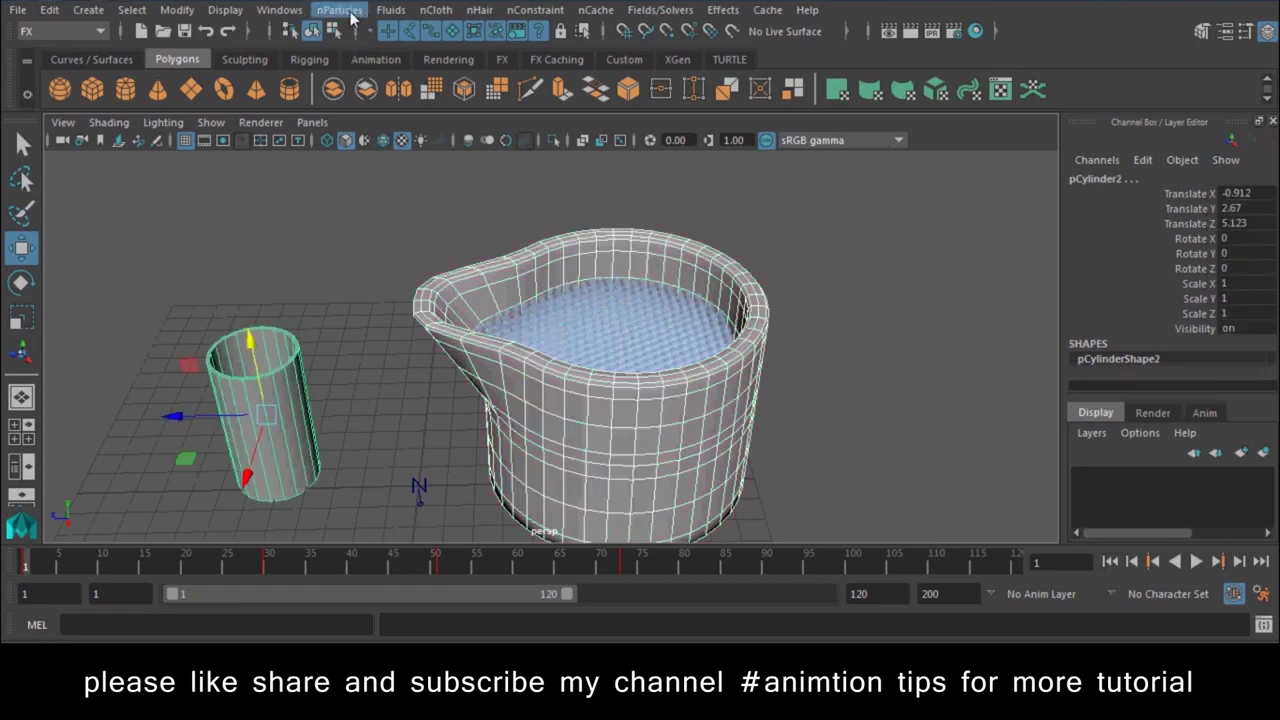
# Step: Make the glass a passive nRigid collider and play the simulation
pyautogui.click(350, 13)
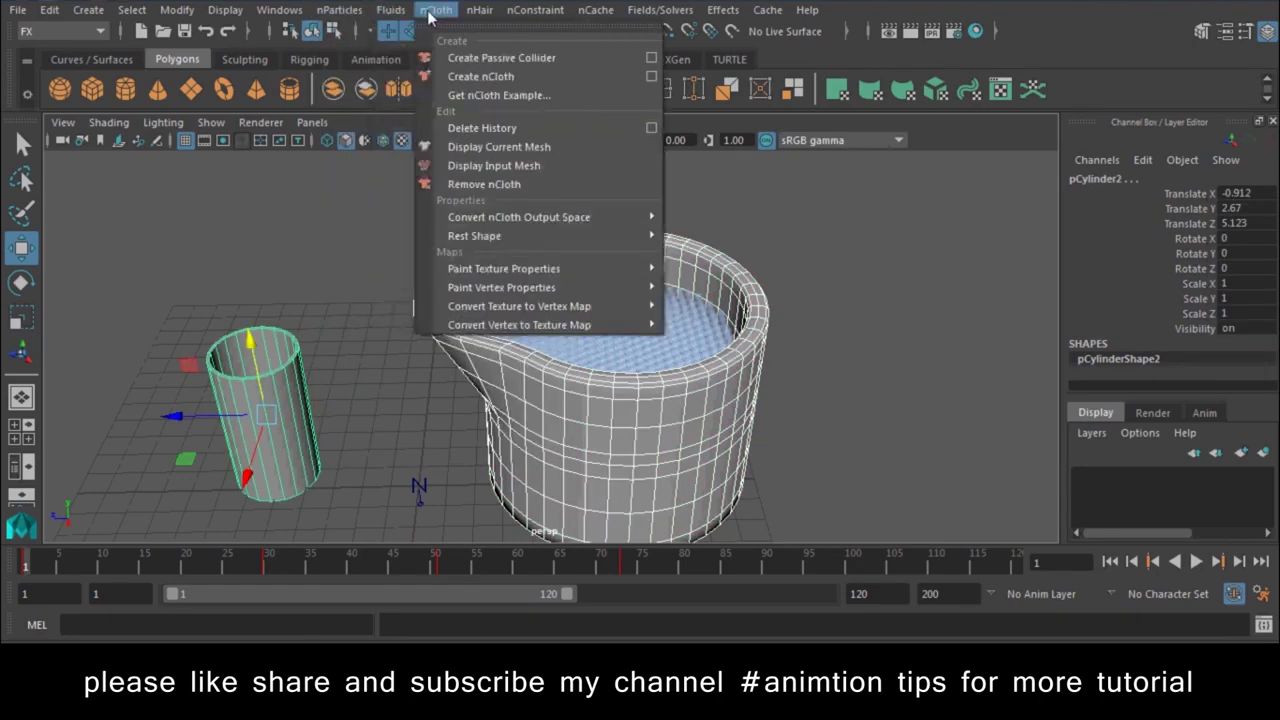
pyautogui.click(495, 57)
pyautogui.keyDown('alt'); pyautogui.moveTo(769, 321); pyautogui.dragTo(697, 299); pyautogui.keyUp('alt')
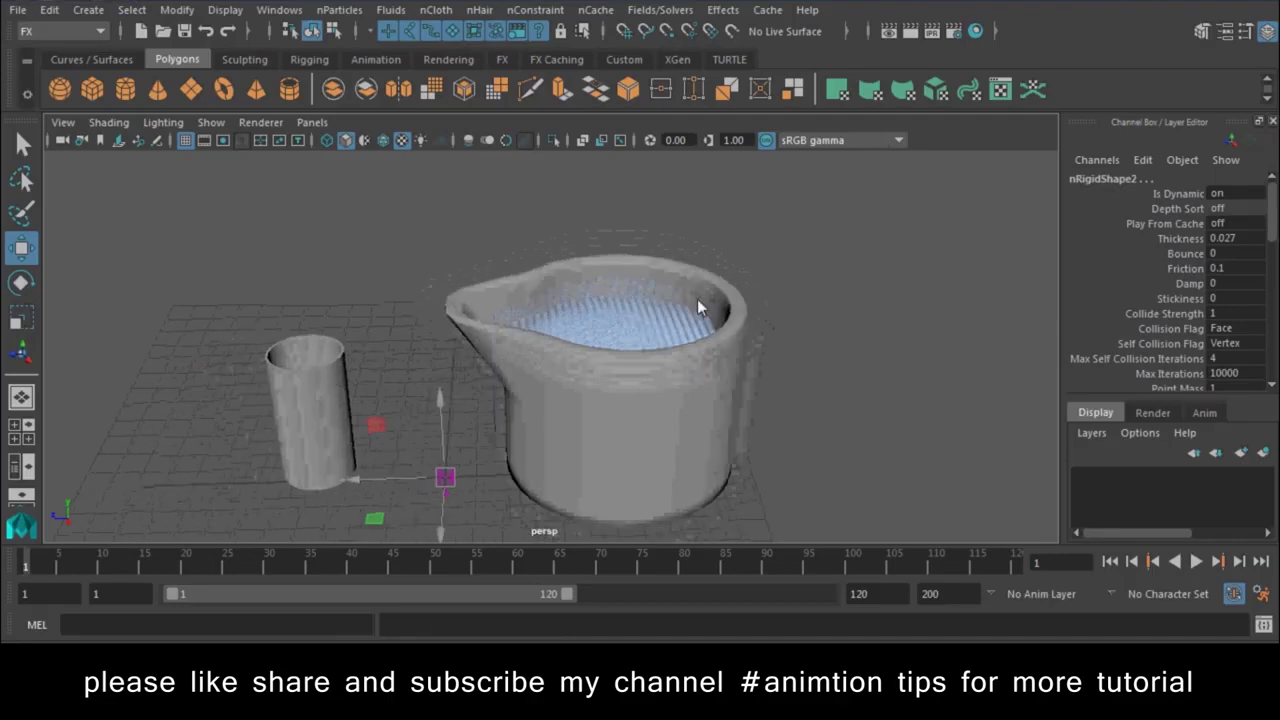
pyautogui.click(1197, 563)
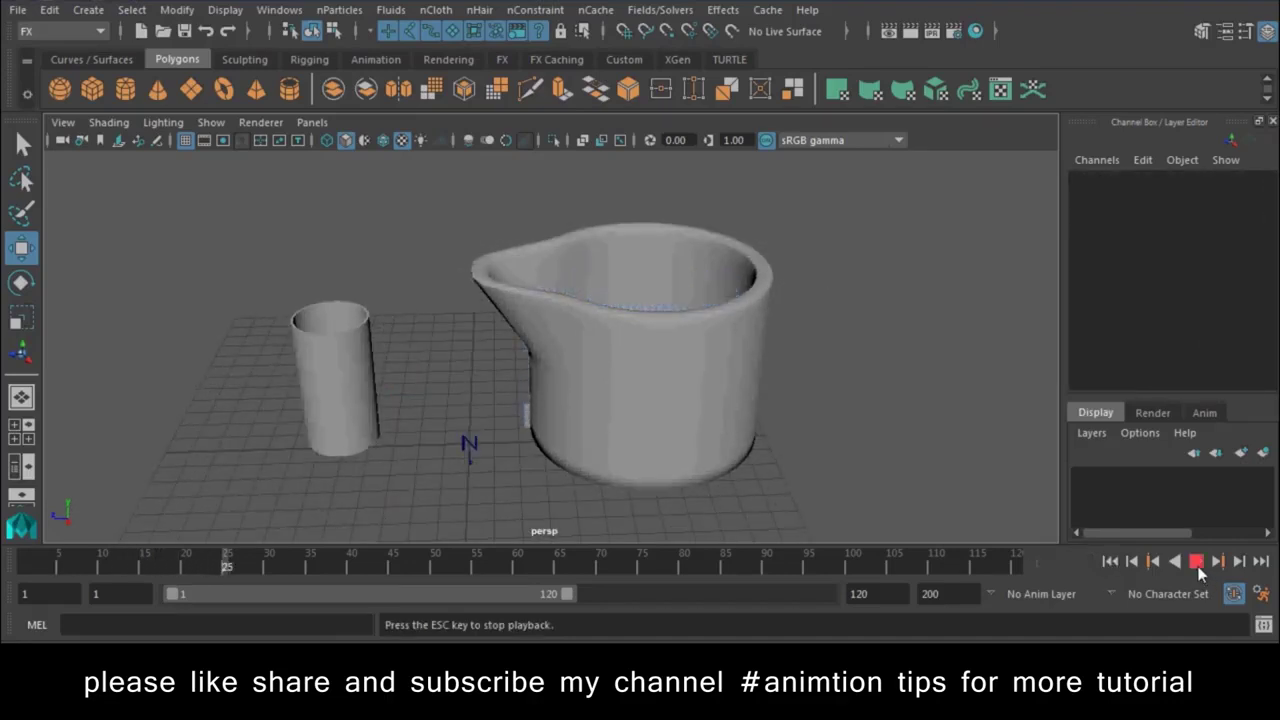
# Step: Stop playback, rewind to the first frame and replay the pour from the start
pyautogui.click(1175, 562)
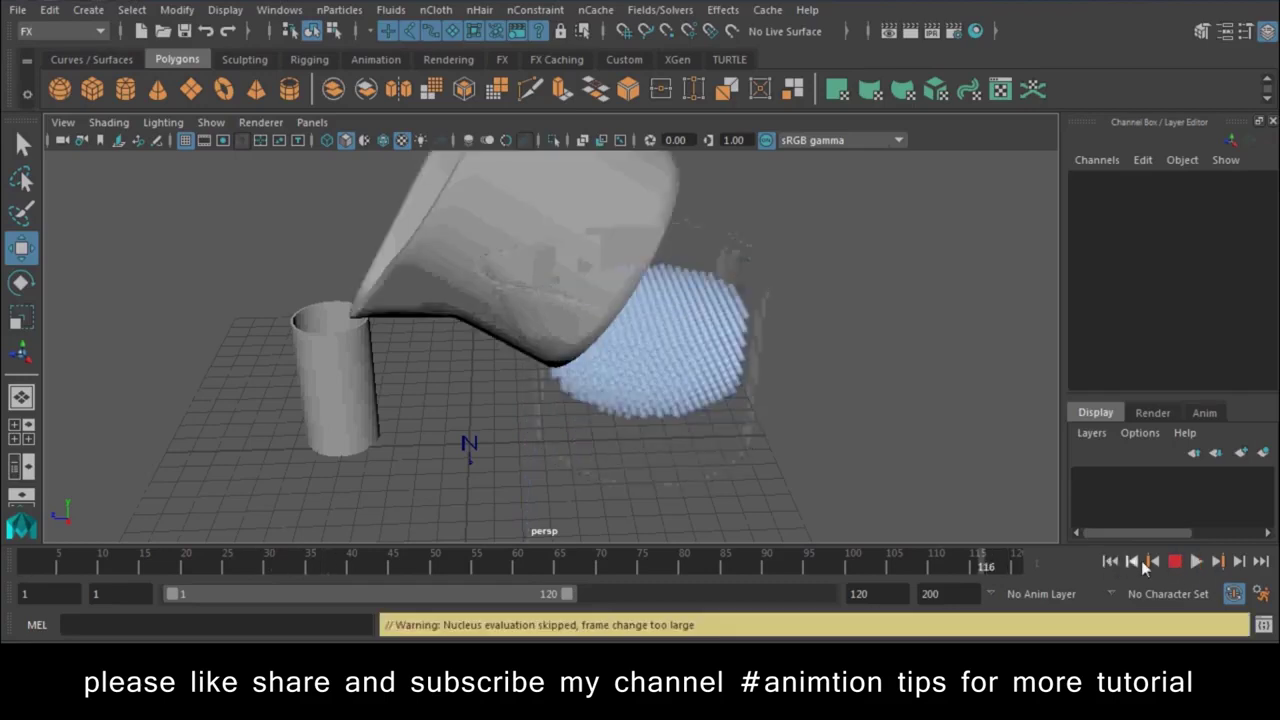
pyautogui.click(1175, 563)
pyautogui.click(1116, 566)
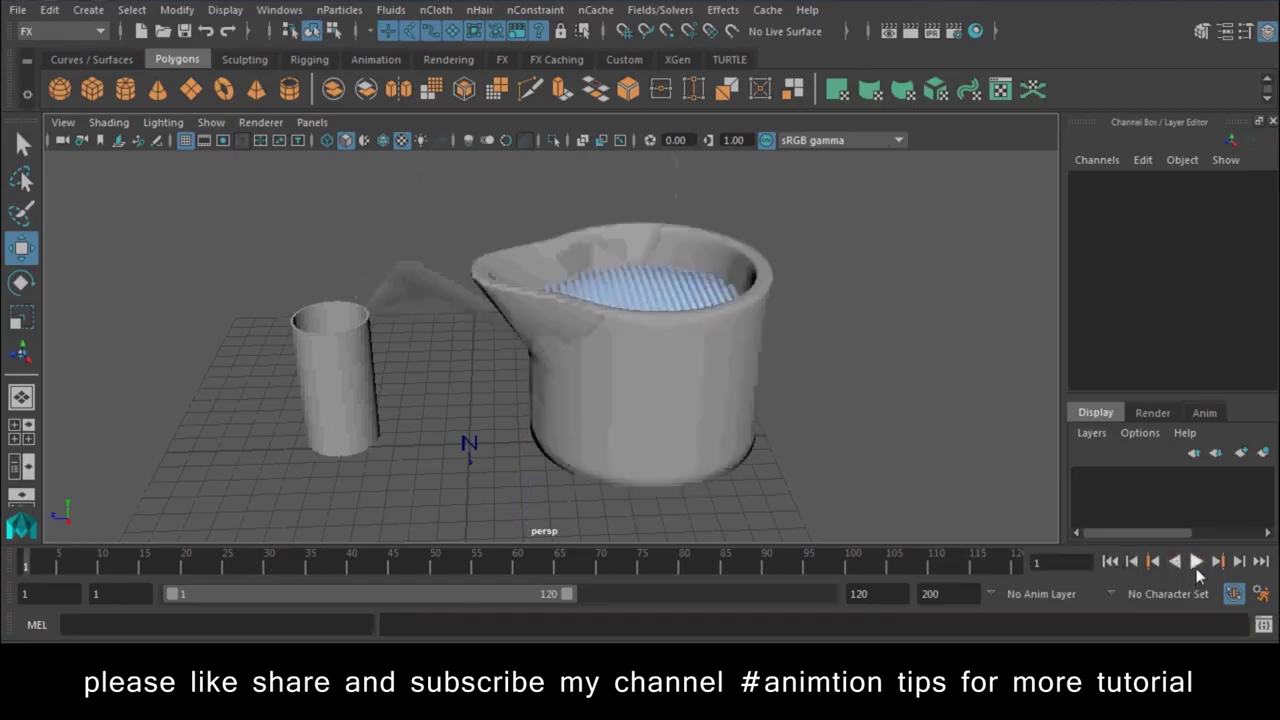
pyautogui.click(1197, 562)
# Step: Inspect the pour from top-down and low side views, then marquee-select the water nParticles
pyautogui.moveTo(812, 446)
pyautogui.keyDown('alt'); pyautogui.mouseDown()
pyautogui.moveTo(810, 404)
pyautogui.moveTo(795, 448)
pyautogui.moveTo(742, 482)
pyautogui.moveTo(781, 434)
pyautogui.mouseUp(); pyautogui.keyUp('alt')
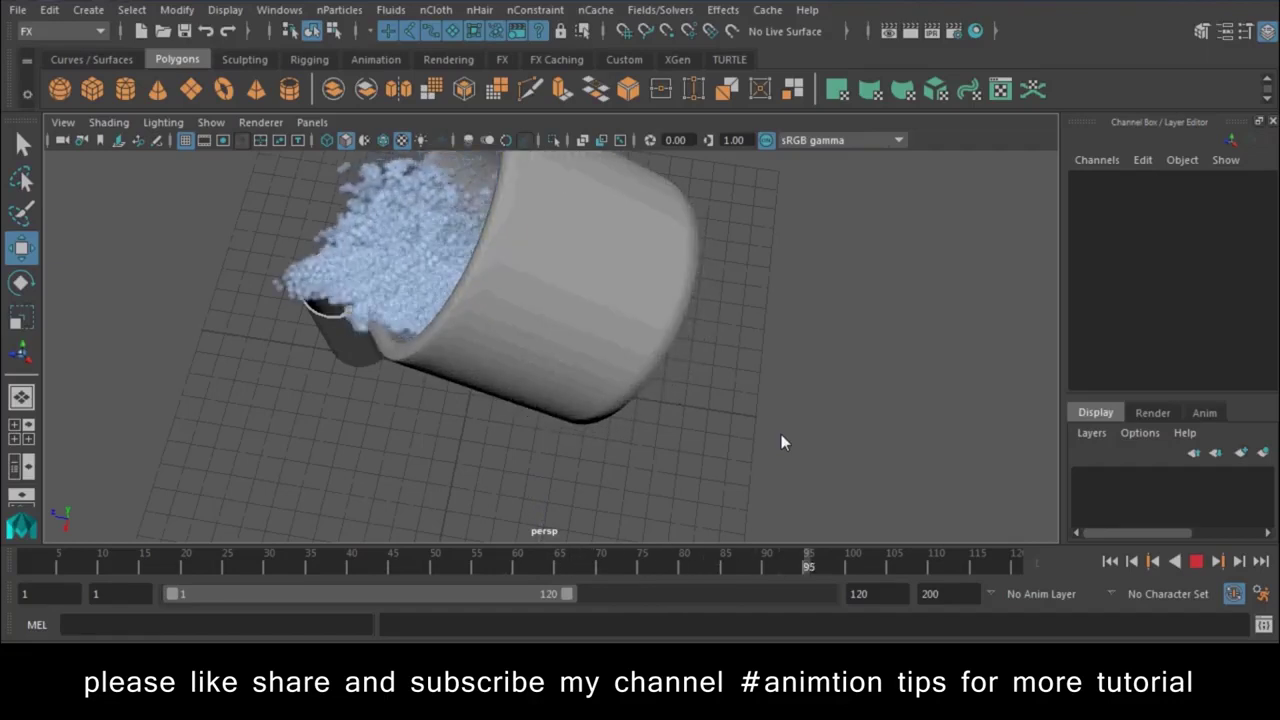
pyautogui.moveTo(489, 466)
pyautogui.keyDown('alt'); pyautogui.mouseDown()
pyautogui.moveTo(491, 359)
pyautogui.moveTo(549, 437)
pyautogui.moveTo(502, 376)
pyautogui.moveTo(478, 388)
pyautogui.moveTo(293, 293)
pyautogui.mouseUp(); pyautogui.keyUp('alt')
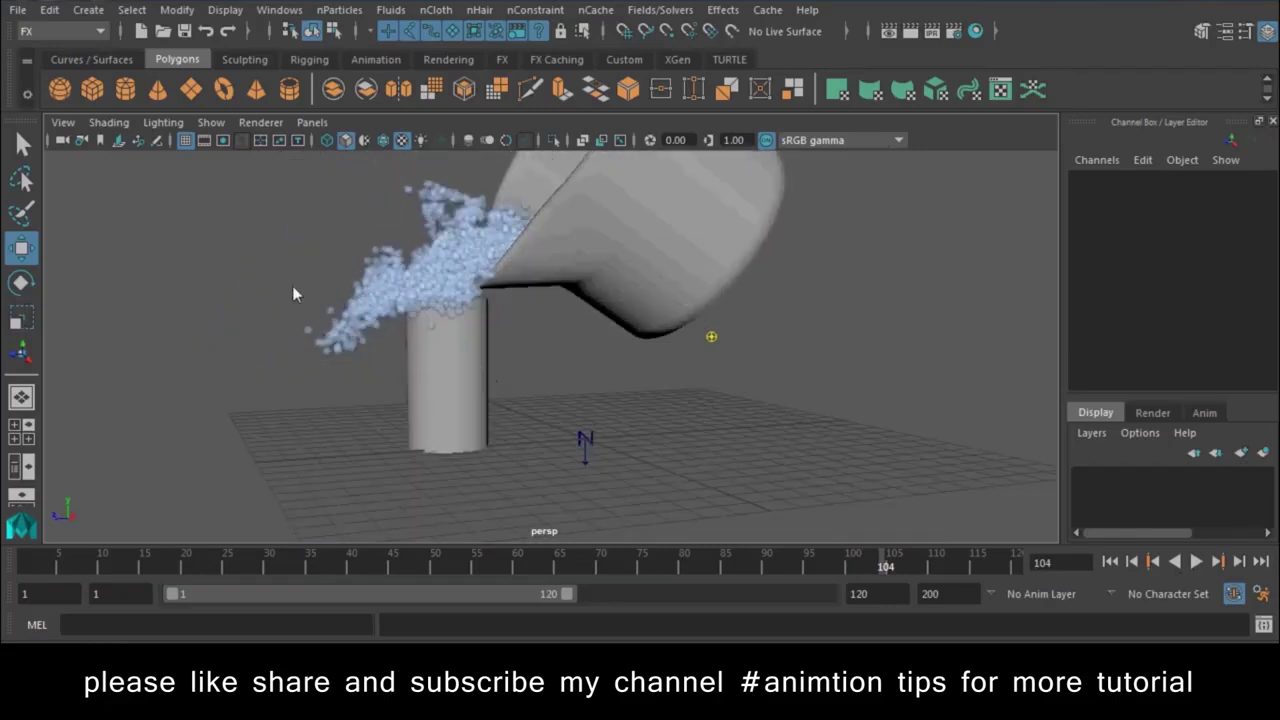
pyautogui.moveTo(330, 344); pyautogui.dragTo(341, 372)
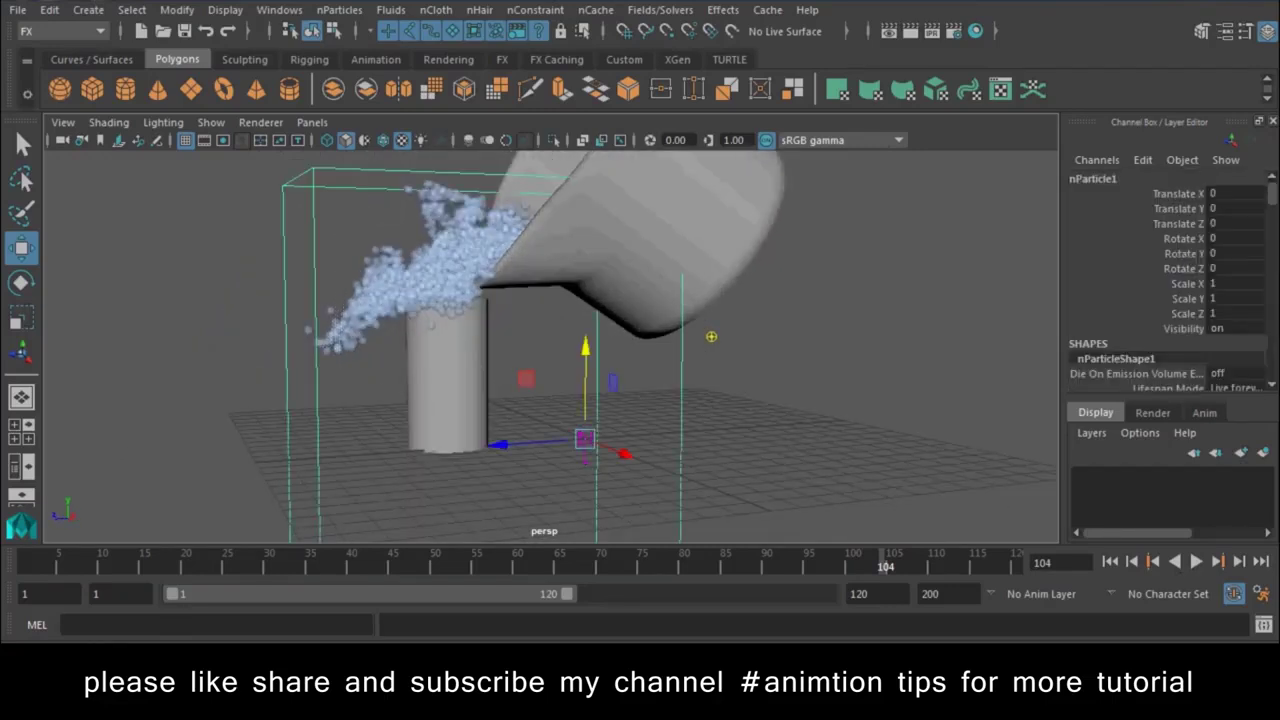
# Step: Set nucleus1's Space Scale to 0.2 under Scale Attributes, then rewind and replay from frame 1
pyautogui.click(1224, 31)
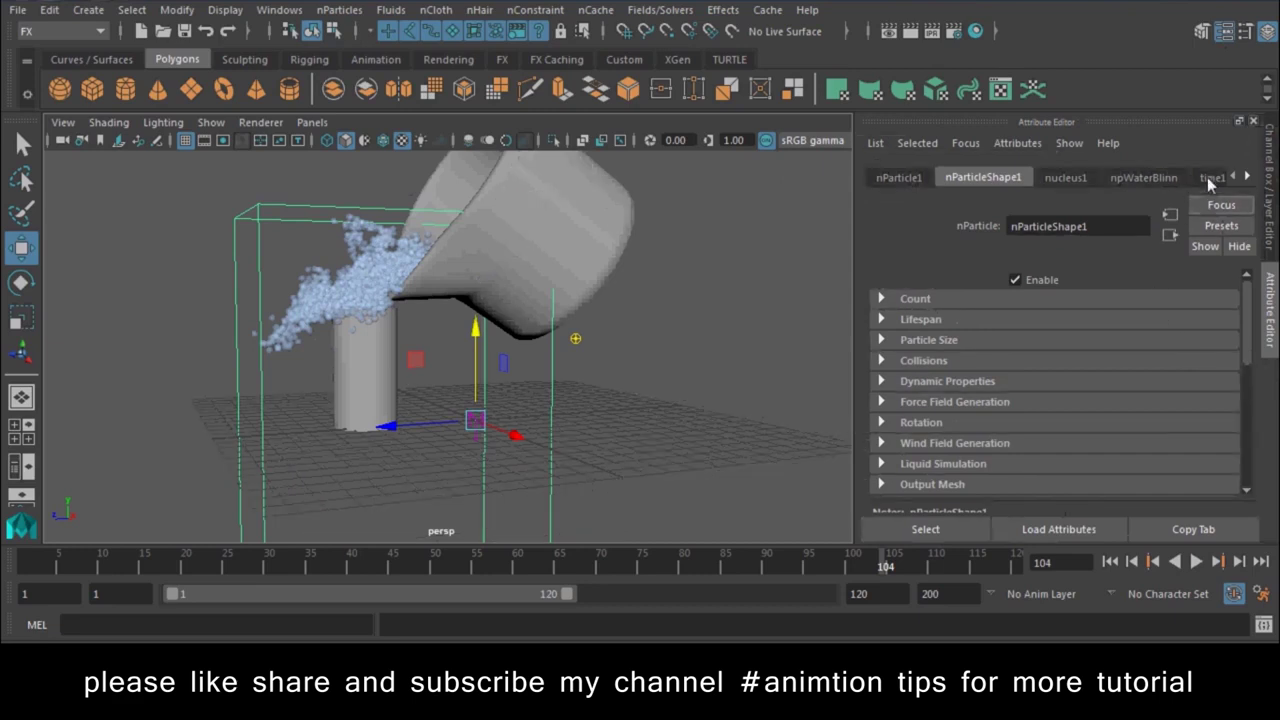
pyautogui.click(1068, 178)
pyautogui.scroll(-5, 1047, 384)
pyautogui.scroll(-5, 1047, 384)
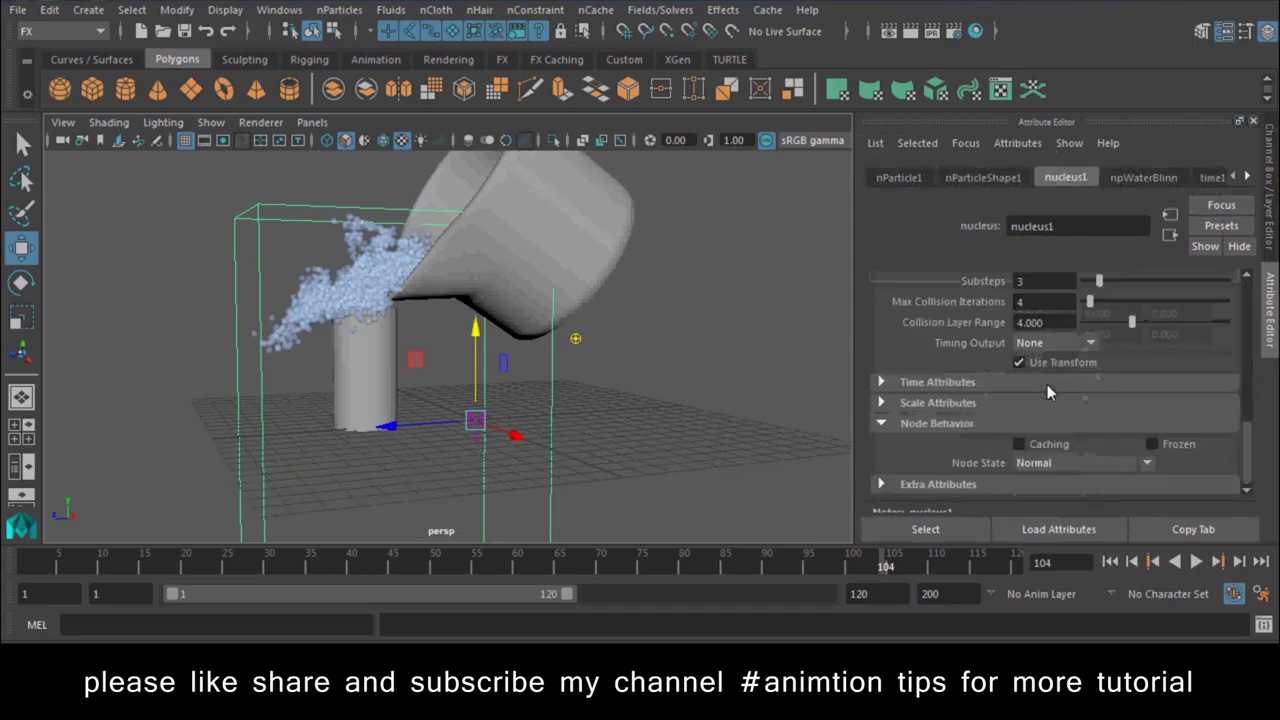
pyautogui.click(963, 403)
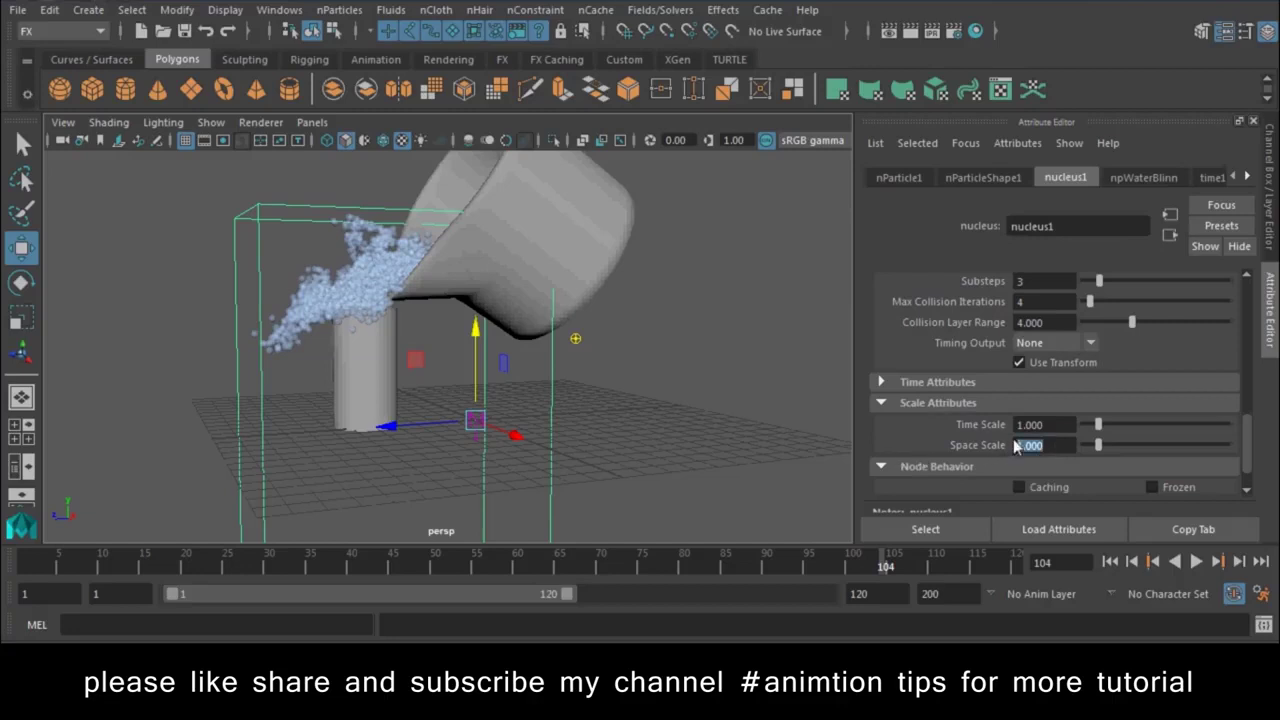
pyautogui.write('0.2')
pyautogui.press('Return')
pyautogui.click(1119, 565)
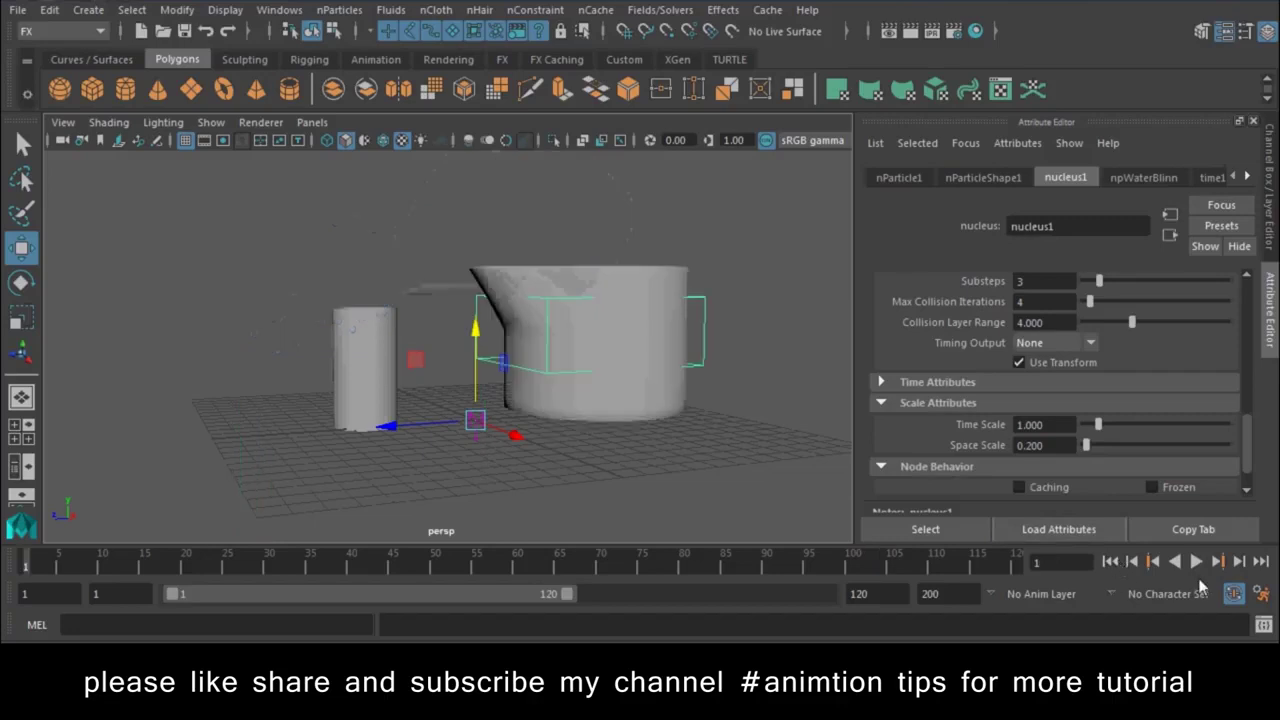
pyautogui.click(1195, 562)
# Step: Stop playback at frame 88 and move the glass left along X into the falling water
pyautogui.keyDown('alt'); pyautogui.moveTo(478, 398); pyautogui.dragTo(620, 441, button='right'); pyautogui.keyUp('alt')
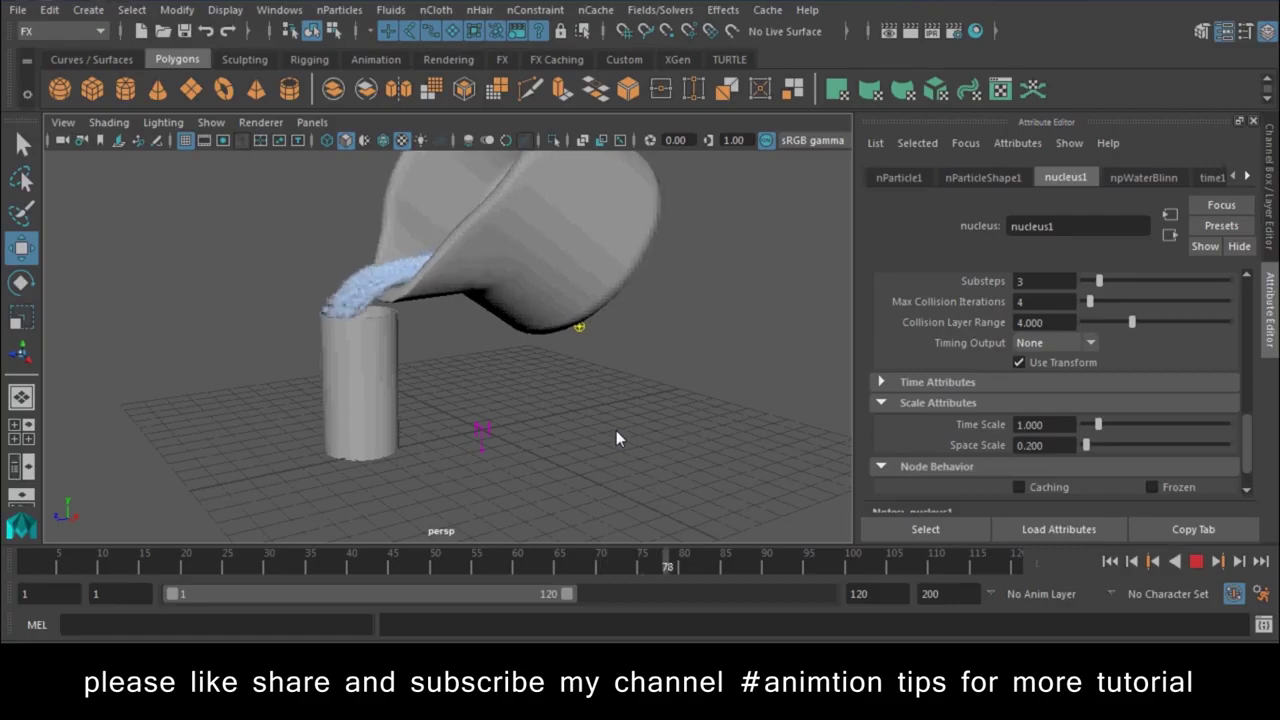
pyautogui.click(466, 438)
pyautogui.press('Escape')
pyautogui.keyDown('alt'); pyautogui.moveTo(466, 438); pyautogui.dragTo(400, 432); pyautogui.keyUp('alt')
pyautogui.click(301, 350)
pyautogui.click(351, 364)
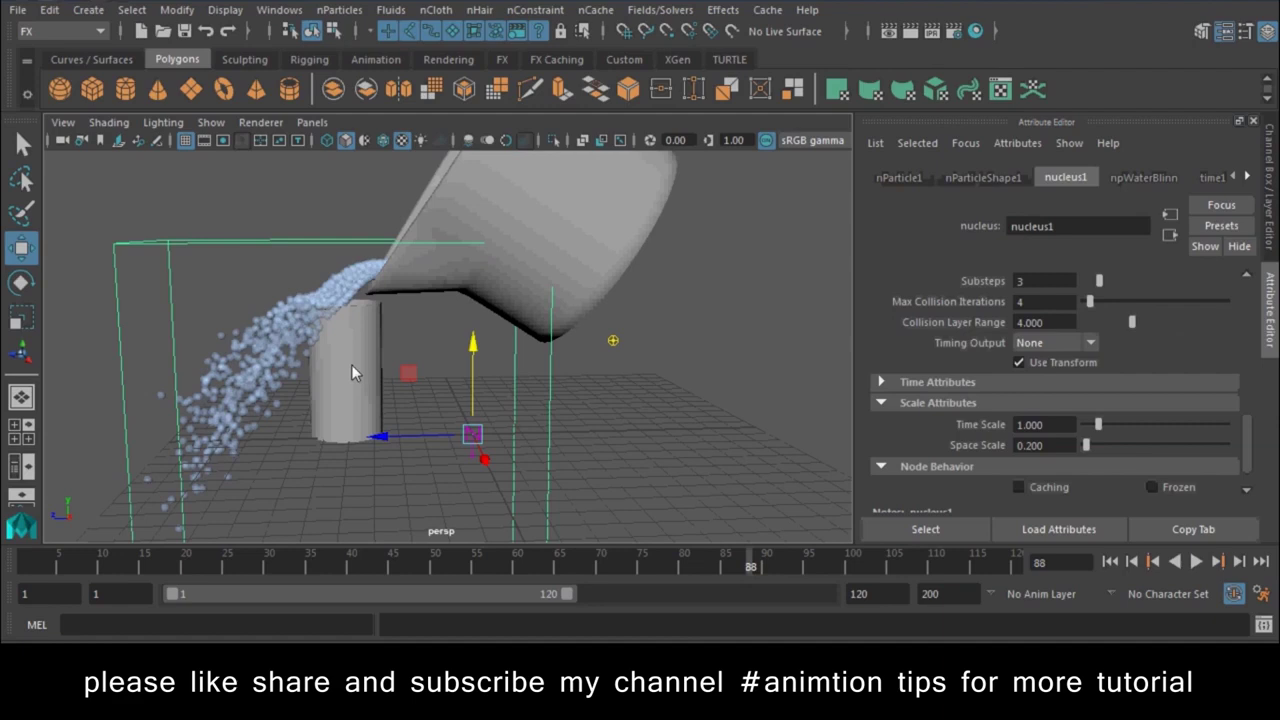
pyautogui.moveTo(252, 370); pyautogui.dragTo(232, 370)
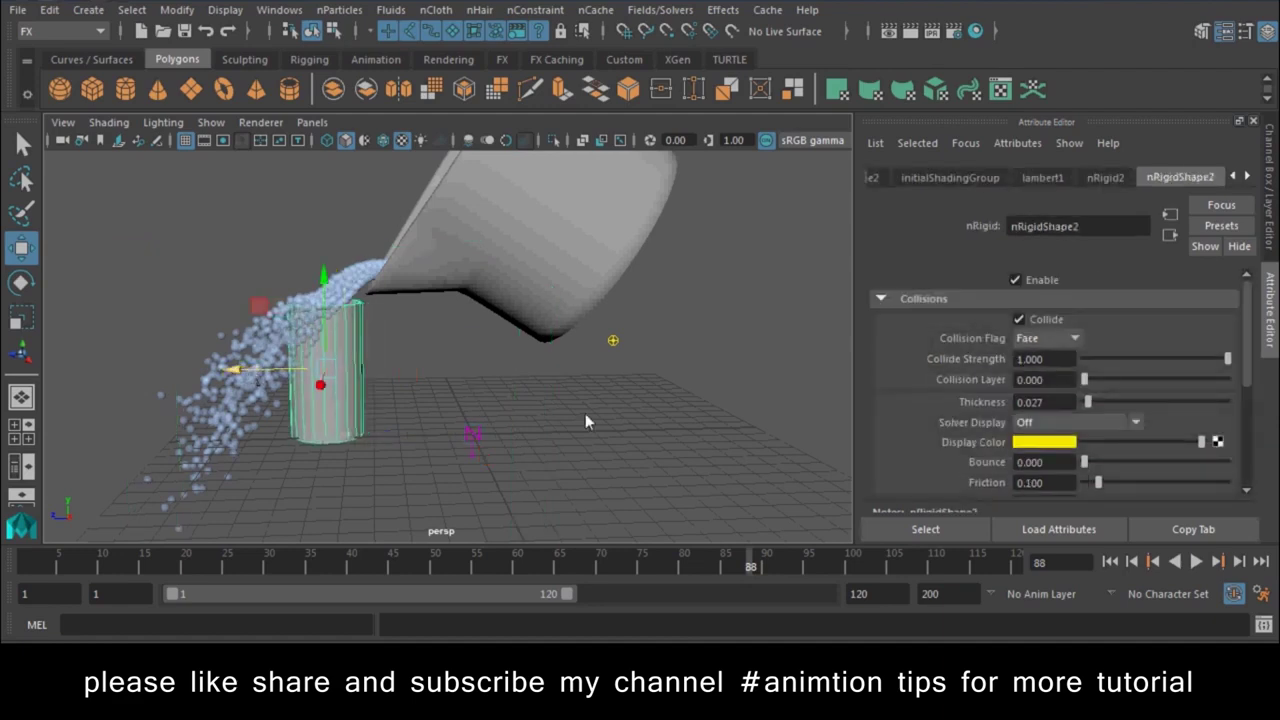
# Step: Rewind to frame 1 and replay the pour with the glass in front of the jug
pyautogui.click(1118, 563)
pyautogui.keyDown('alt'); pyautogui.moveTo(362, 430); pyautogui.dragTo(573, 433); pyautogui.keyUp('alt')
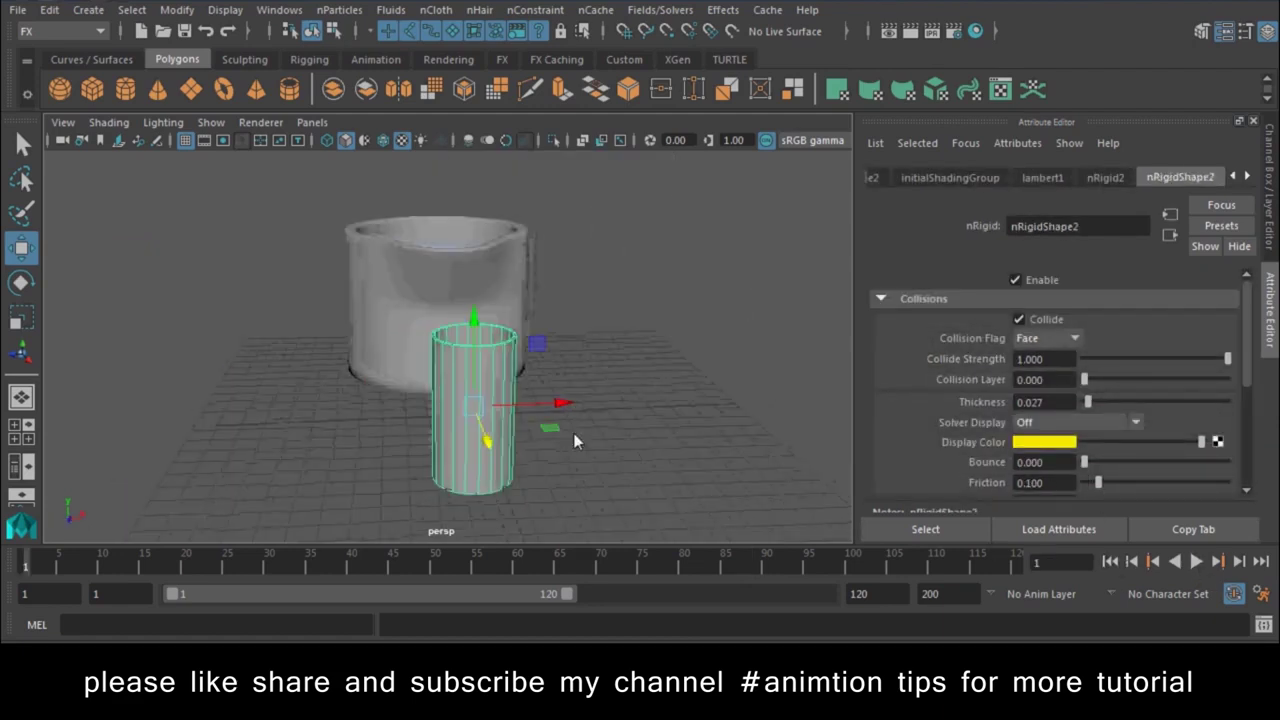
pyautogui.click(1195, 563)
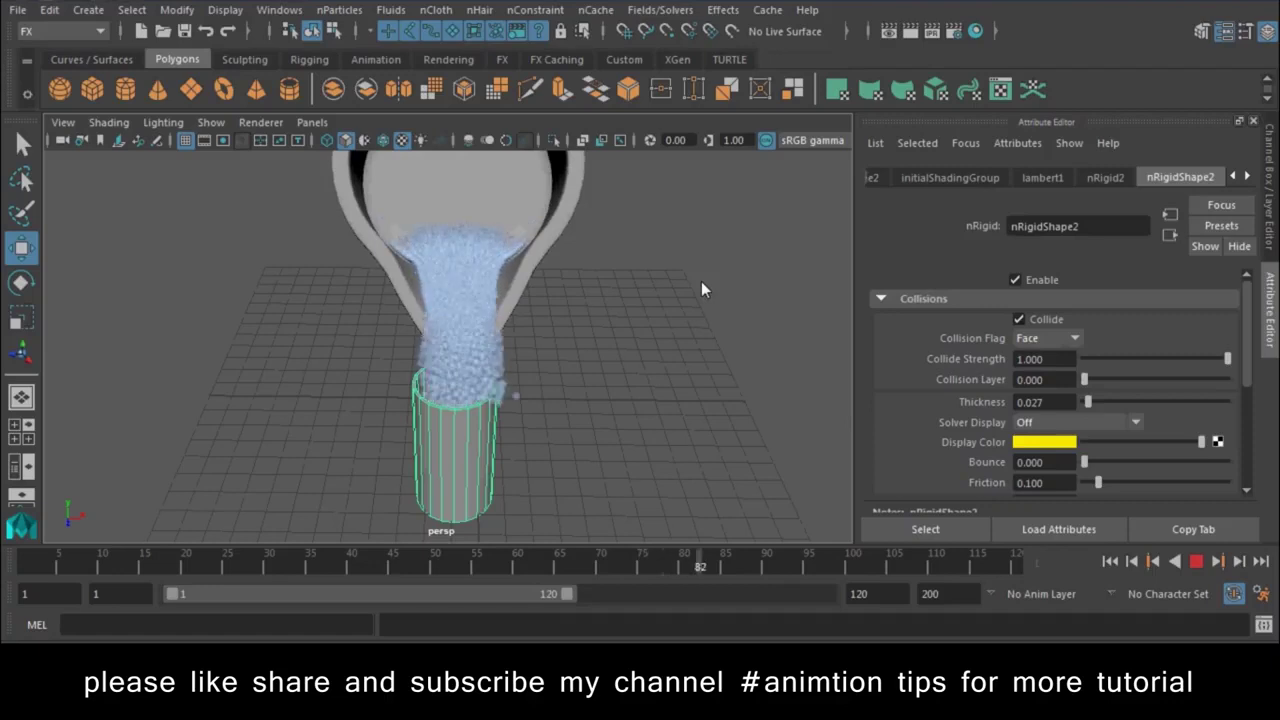
# Step: Stop playback, rewind to frame 1 and select the jug
pyautogui.click(1196, 561)
pyautogui.click(1110, 561)
pyautogui.click(476, 268)
pyautogui.moveTo(476, 268)
pyautogui.keyDown('alt'); pyautogui.mouseDown()
pyautogui.moveTo(477, 321)
pyautogui.moveTo(522, 200)
pyautogui.mouseUp(); pyautogui.keyUp('alt')
# Step: Soft-select the jug's bottom vertices with a small falloff and scale them narrower along X
pyautogui.moveTo(522, 103)
pyautogui.mouseDown(button='right')
pyautogui.moveTo(452, 137)
pyautogui.moveTo(444, 101)
pyautogui.mouseUp(button='right')
pyautogui.moveTo(394, 364)
pyautogui.mouseDown()
pyautogui.moveTo(520, 290)
pyautogui.moveTo(510, 296)
pyautogui.mouseUp()
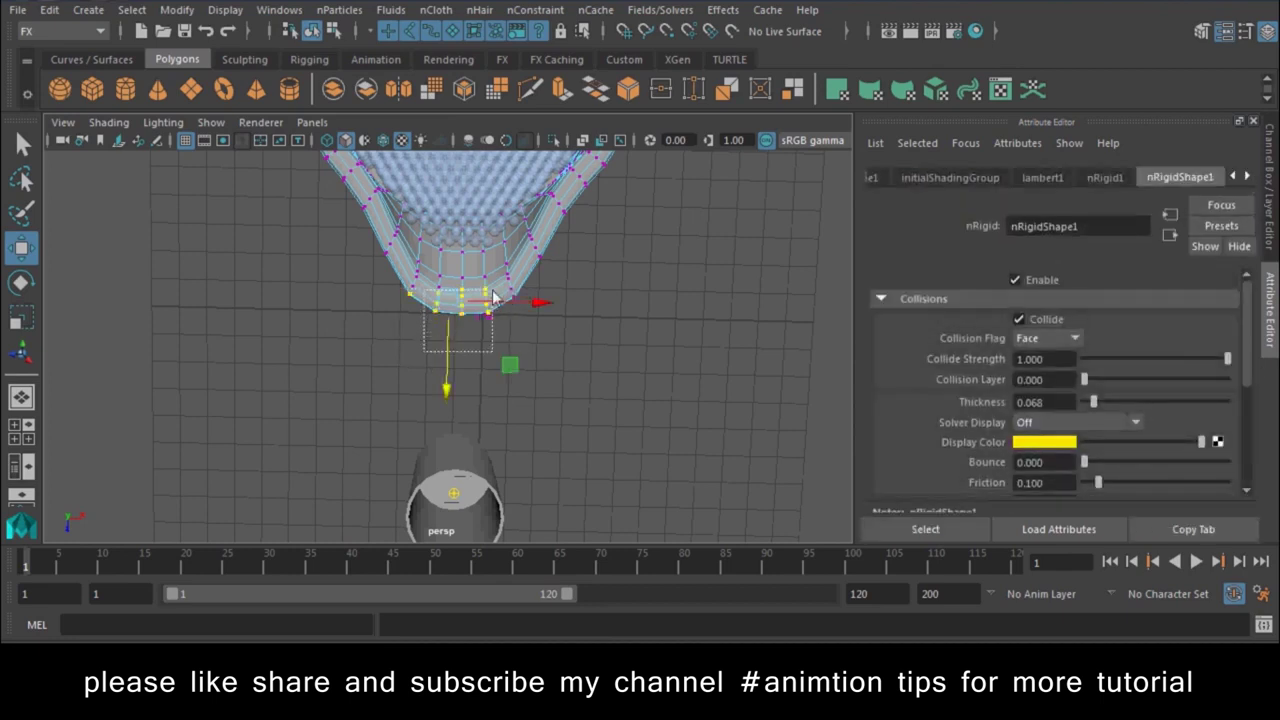
pyautogui.press('b')
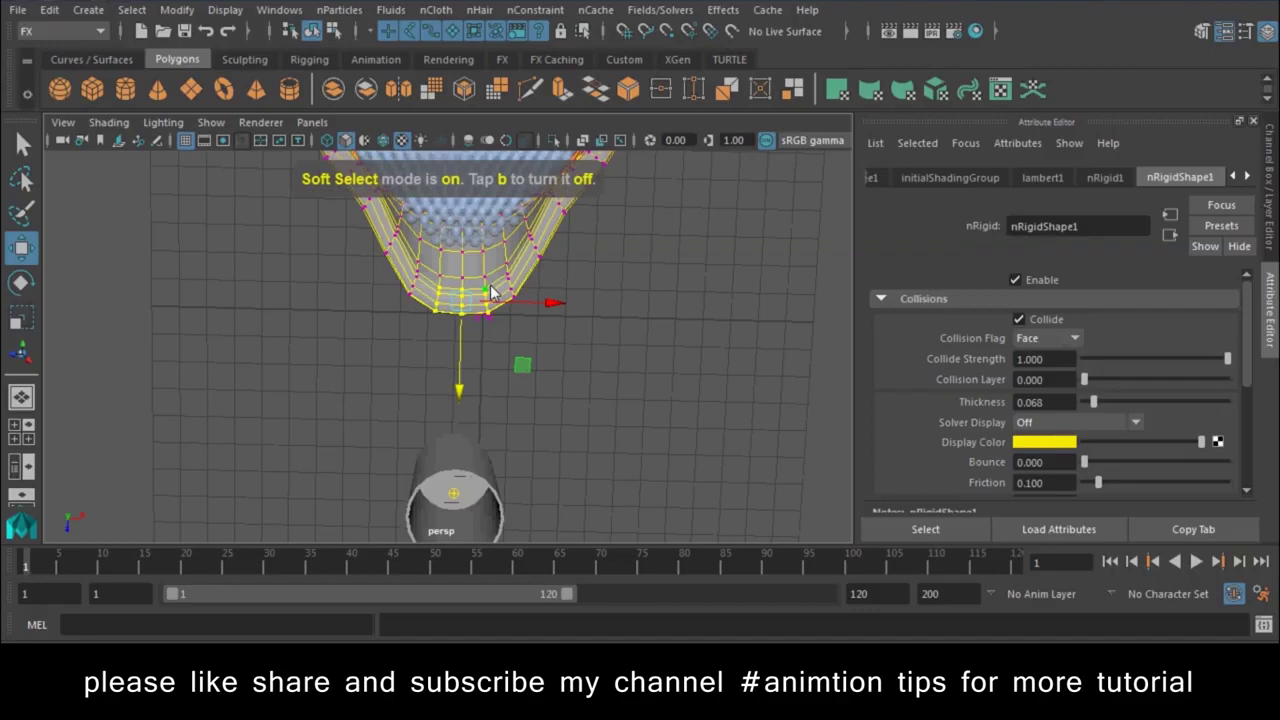
pyautogui.moveTo(490, 290); pyautogui.dragTo(72, 286)
pyautogui.press('r')
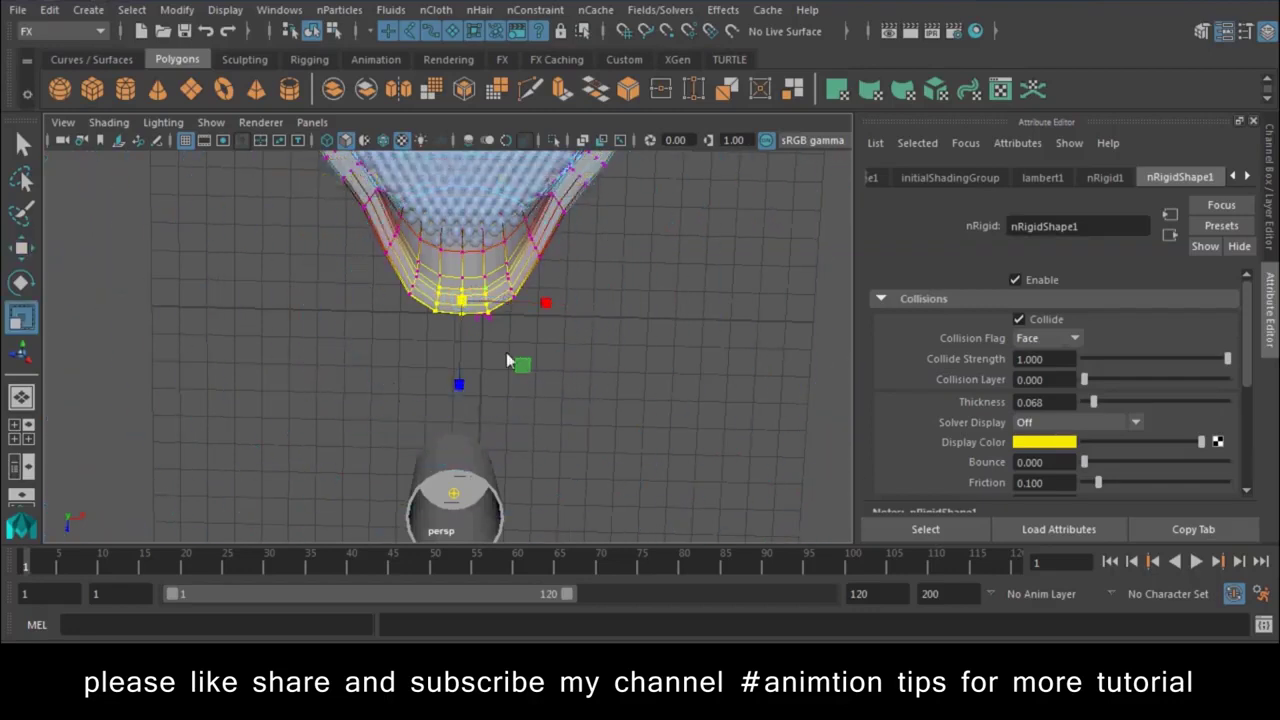
pyautogui.moveTo(545, 310); pyautogui.dragTo(516, 311)
# Step: Select more lower-side vertices, return to object mode, deselect, and orbit around jug and glass
pyautogui.moveTo(376, 276); pyautogui.dragTo(394, 265)
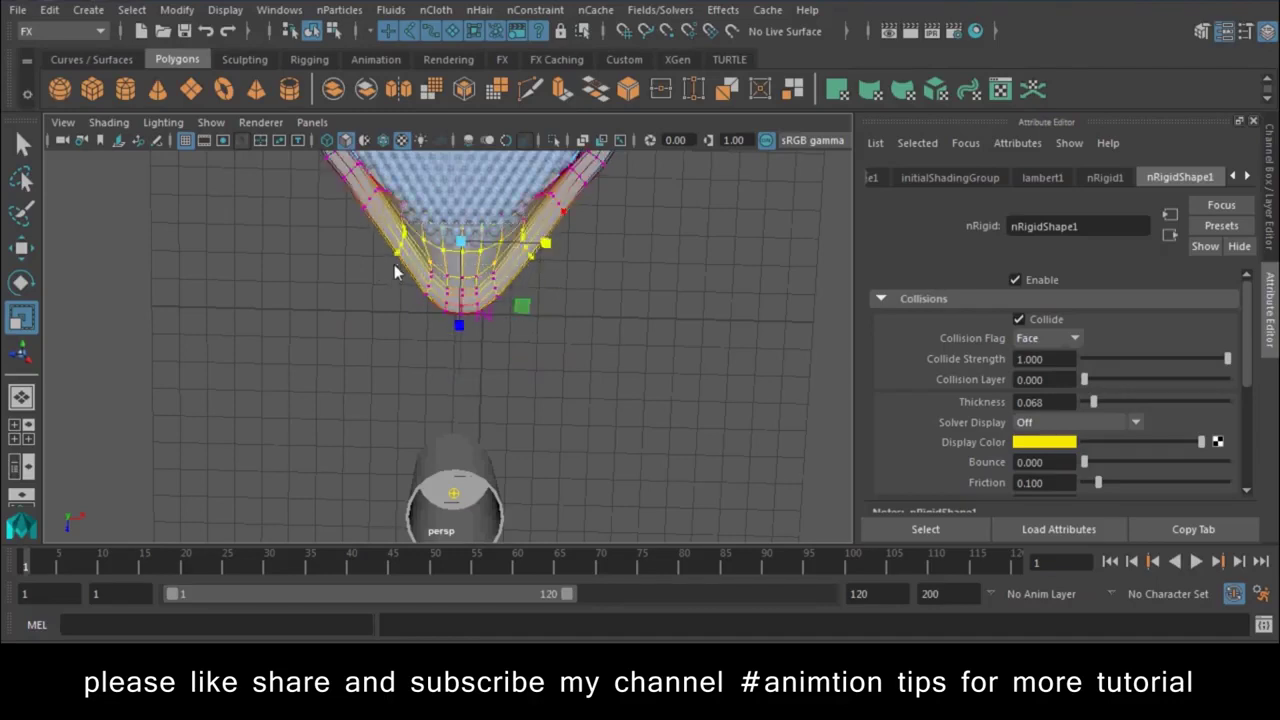
pyautogui.moveTo(558, 103); pyautogui.dragTo(655, 97, button='right')
pyautogui.click(703, 348)
pyautogui.keyDown('alt'); pyautogui.moveTo(703, 348); pyautogui.dragTo(578, 289); pyautogui.keyUp('alt')
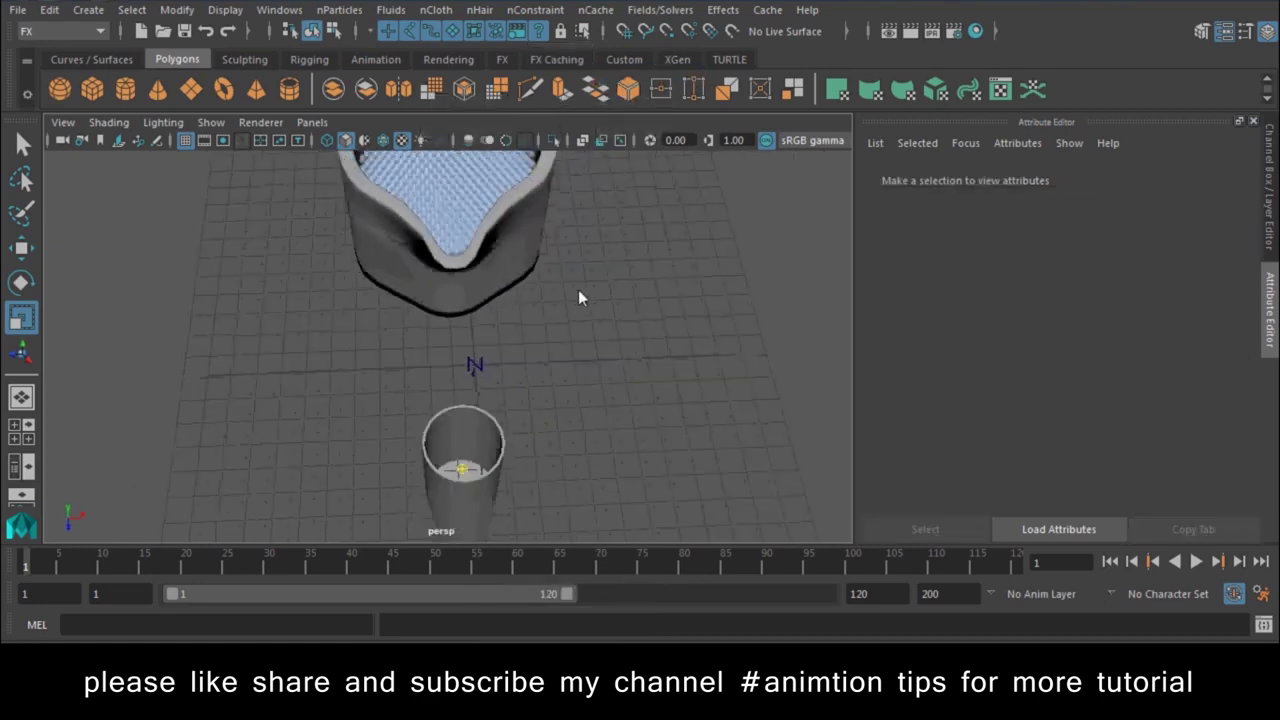
# Step: Play the pour, stop at frame 86, tumble closer to the stream and select the water particles
pyautogui.click(1195, 564)
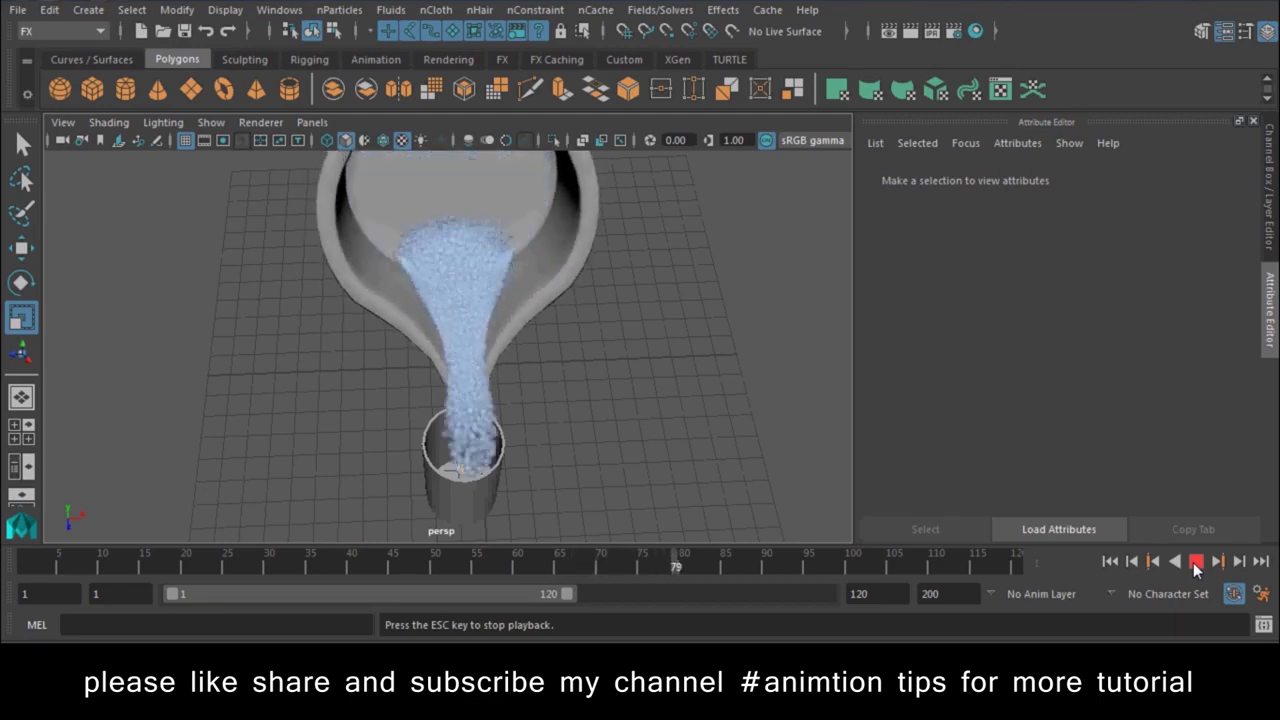
pyautogui.click(1195, 563)
pyautogui.moveTo(574, 389)
pyautogui.keyDown('alt'); pyautogui.mouseDown()
pyautogui.moveTo(447, 344)
pyautogui.moveTo(483, 314)
pyautogui.mouseUp(); pyautogui.keyUp('alt')
pyautogui.keyDown('alt'); pyautogui.moveTo(483, 314); pyautogui.dragTo(632, 405, button='right'); pyautogui.keyUp('alt')
pyautogui.moveTo(625, 418)
pyautogui.keyDown('alt'); pyautogui.mouseDown()
pyautogui.moveTo(698, 456)
pyautogui.moveTo(631, 422)
pyautogui.moveTo(493, 400)
pyautogui.mouseUp(); pyautogui.keyUp('alt')
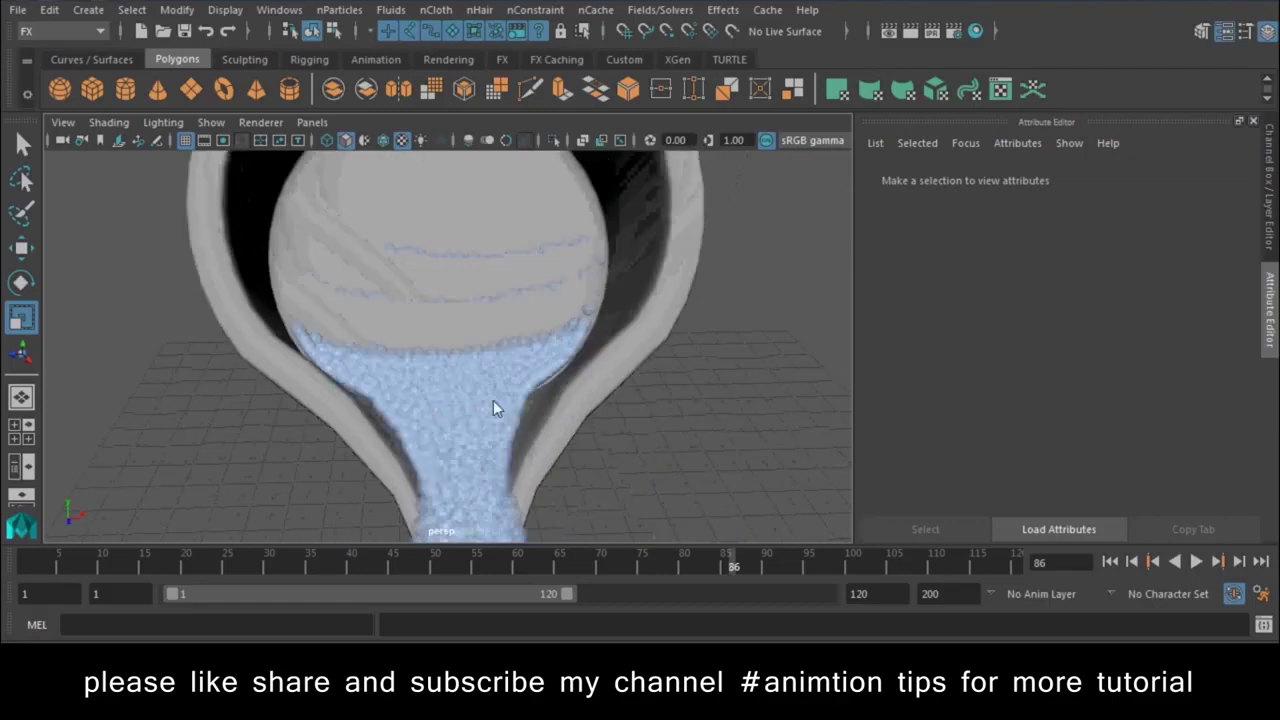
pyautogui.click(497, 433)
pyautogui.moveTo(587, 471)
pyautogui.keyDown('alt'); pyautogui.mouseDown()
pyautogui.moveTo(626, 443)
pyautogui.moveTo(596, 386)
pyautogui.mouseUp(); pyautogui.keyUp('alt')
pyautogui.click(617, 475)
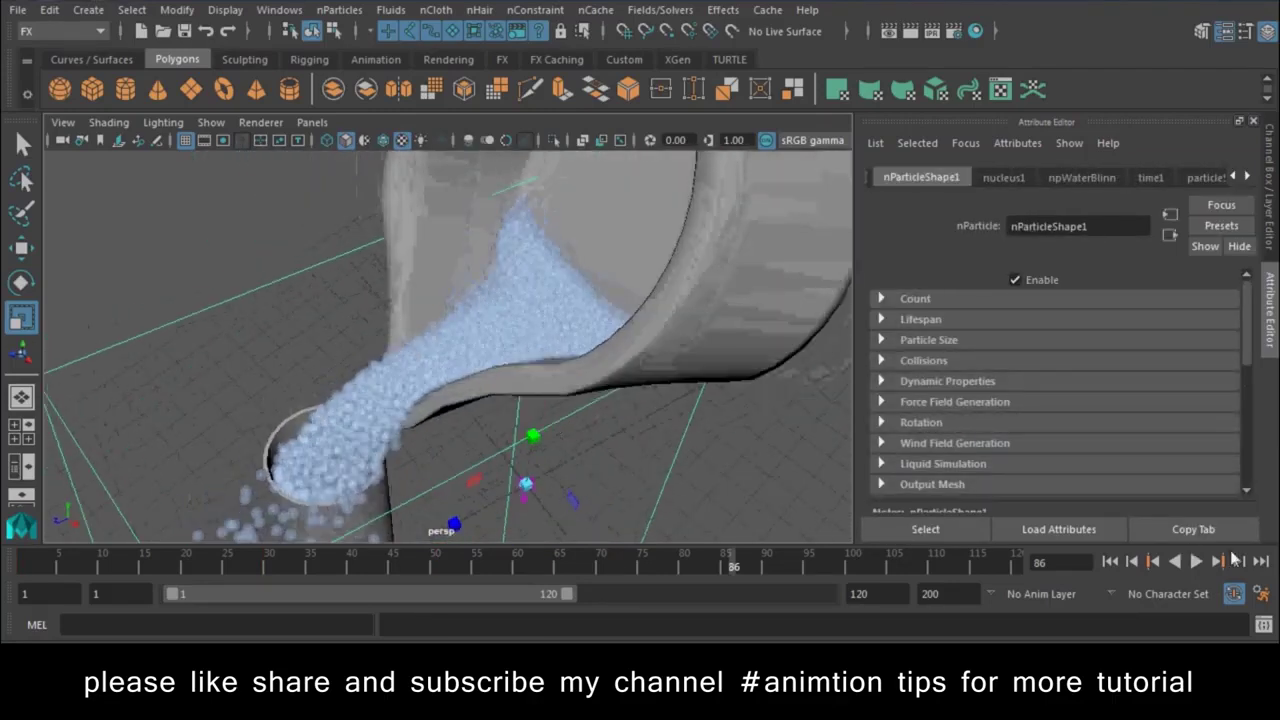
# Step: Rewind to frame 1, switch to wireframe and play the simulation briefly to frame 12
pyautogui.click(1110, 562)
pyautogui.keyDown('alt'); pyautogui.moveTo(700, 420); pyautogui.dragTo(611, 337); pyautogui.keyUp('alt')
pyautogui.press('4')
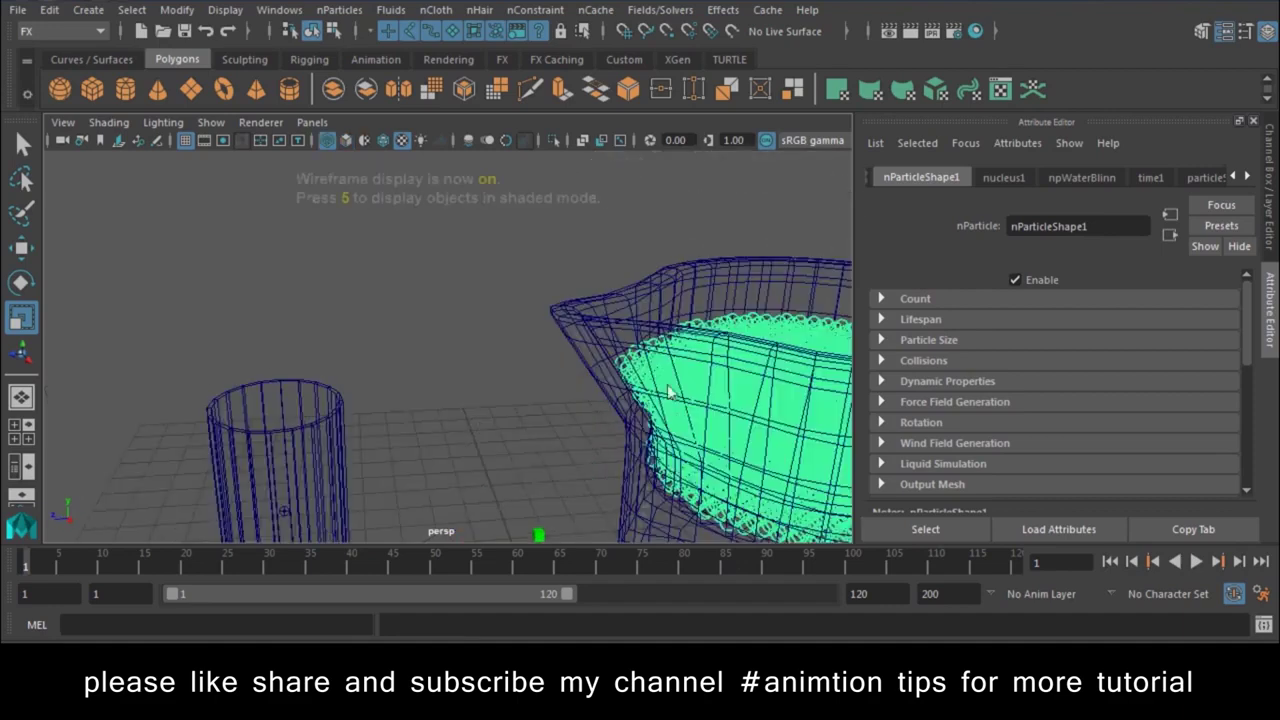
pyautogui.keyDown('alt'); pyautogui.moveTo(722, 402); pyautogui.dragTo(482, 380, button='right'); pyautogui.keyUp('alt')
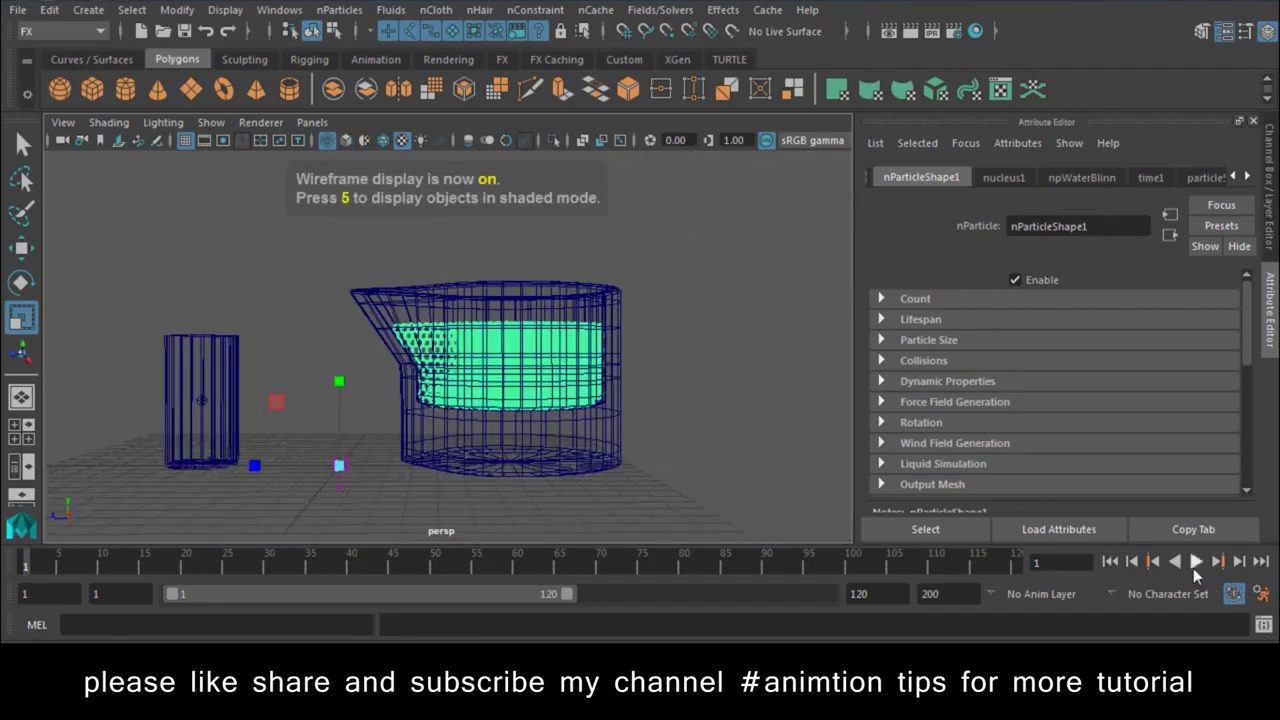
pyautogui.click(1195, 565)
pyautogui.click(1195, 565)
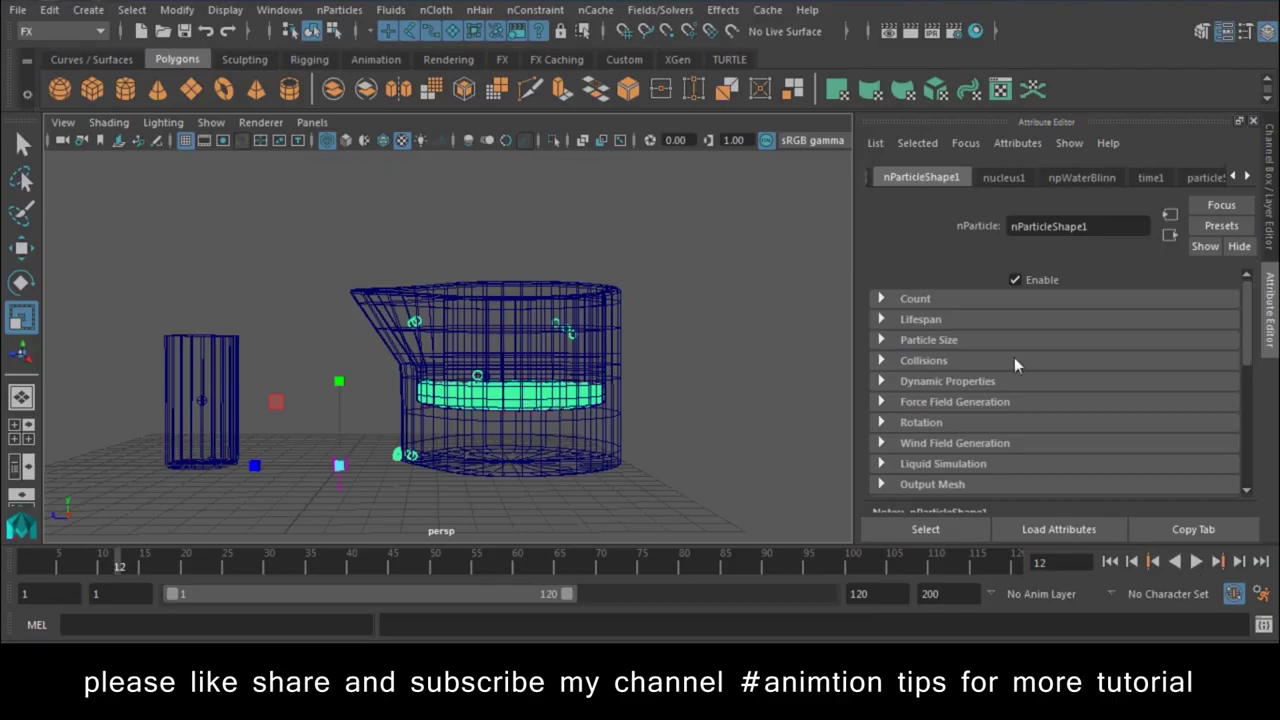
# Step: Expand the particles' Dynamic Properties and look through the Collisions settings
pyautogui.click(938, 382)
pyautogui.scroll(-2, 944, 383)
pyautogui.scroll(-3, 944, 383)
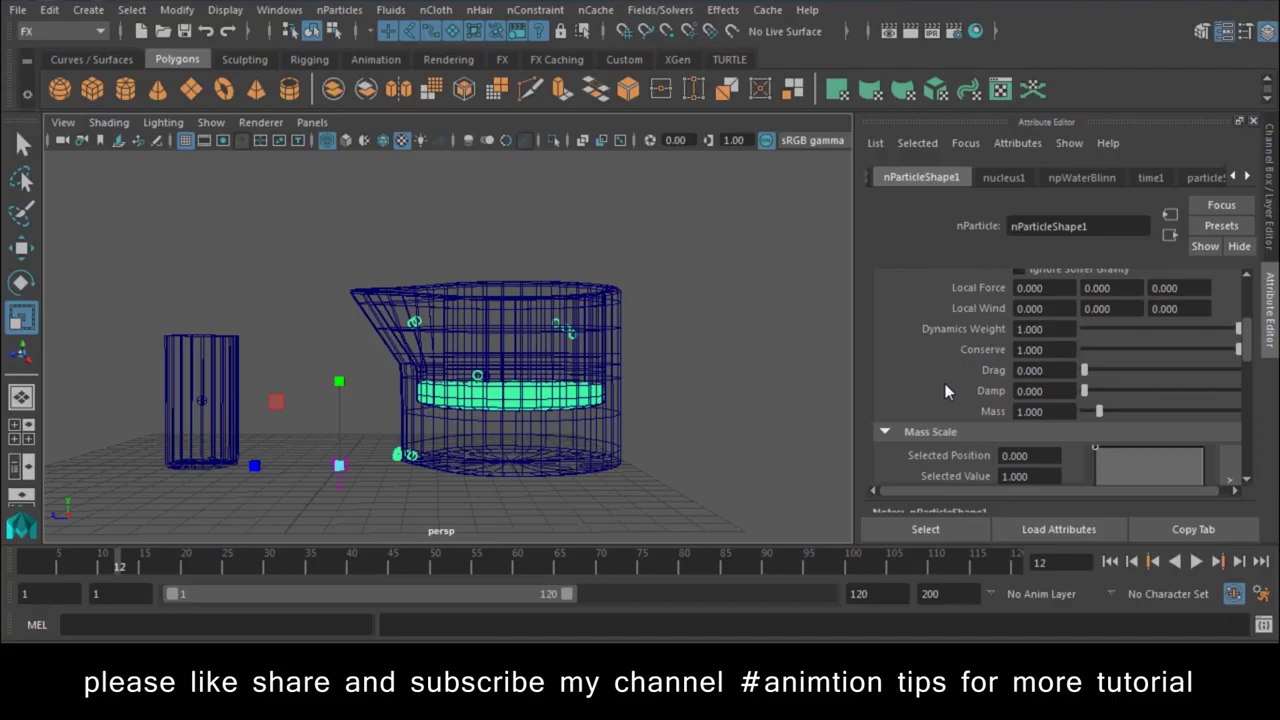
pyautogui.scroll(4, 944, 390)
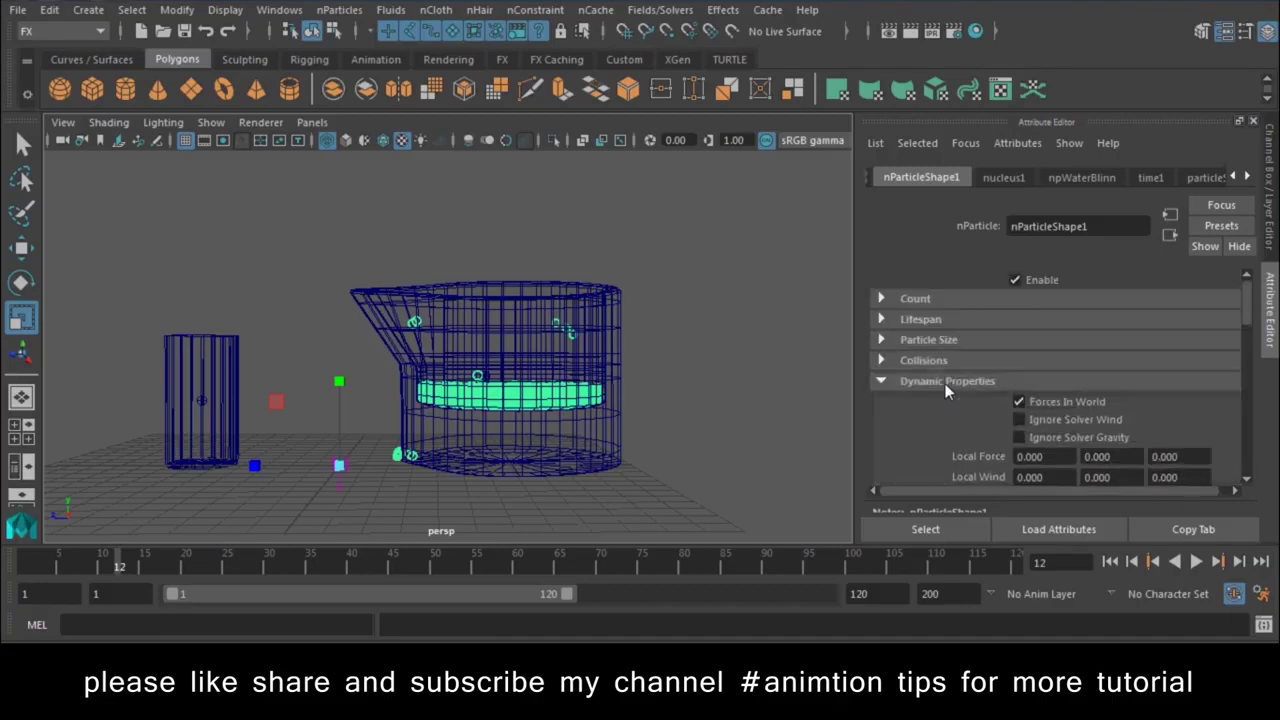
pyautogui.click(897, 360)
pyautogui.scroll(-3, 897, 356)
pyautogui.scroll(-2, 897, 356)
pyautogui.scroll(2, 897, 356)
pyautogui.scroll(2, 897, 352)
pyautogui.click(890, 305)
# Step: Reveal the Liquid Simulation attributes, showing Rest Density 2.000 and Viscosity 0.100
pyautogui.scroll(-2, 974, 360)
pyautogui.scroll(-2, 974, 360)
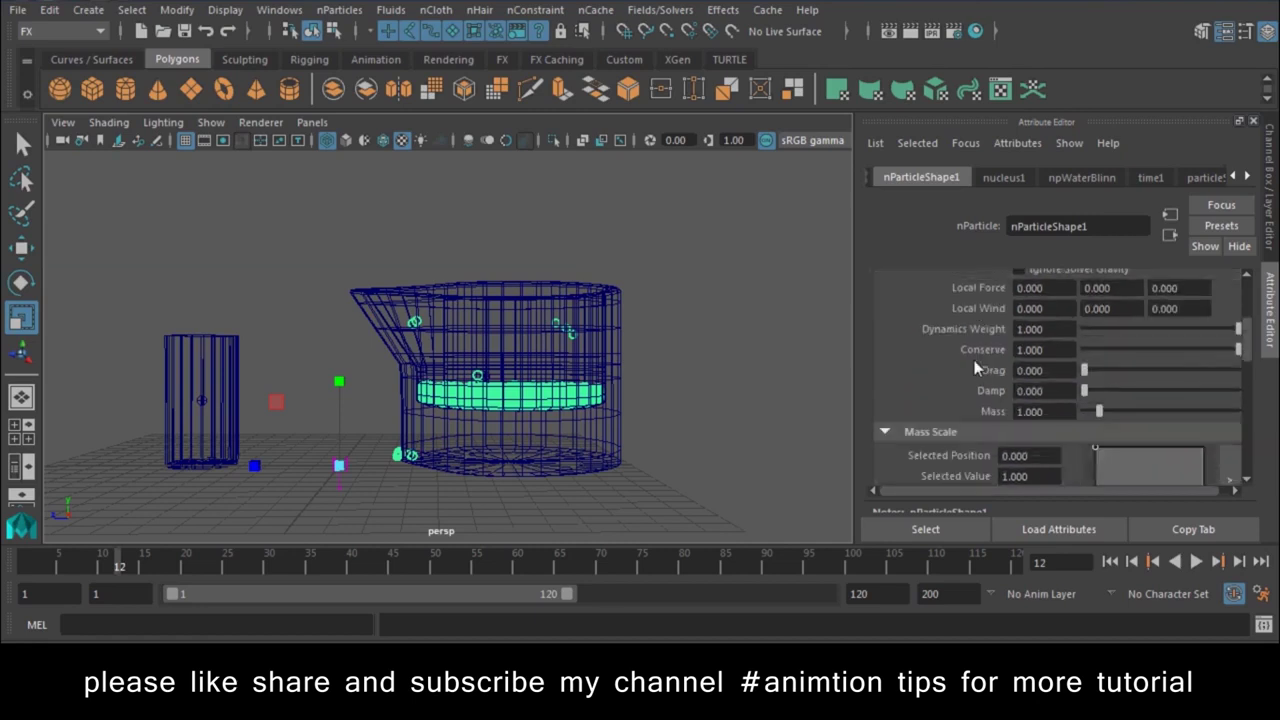
pyautogui.scroll(-3, 975, 365)
pyautogui.scroll(-1, 975, 365)
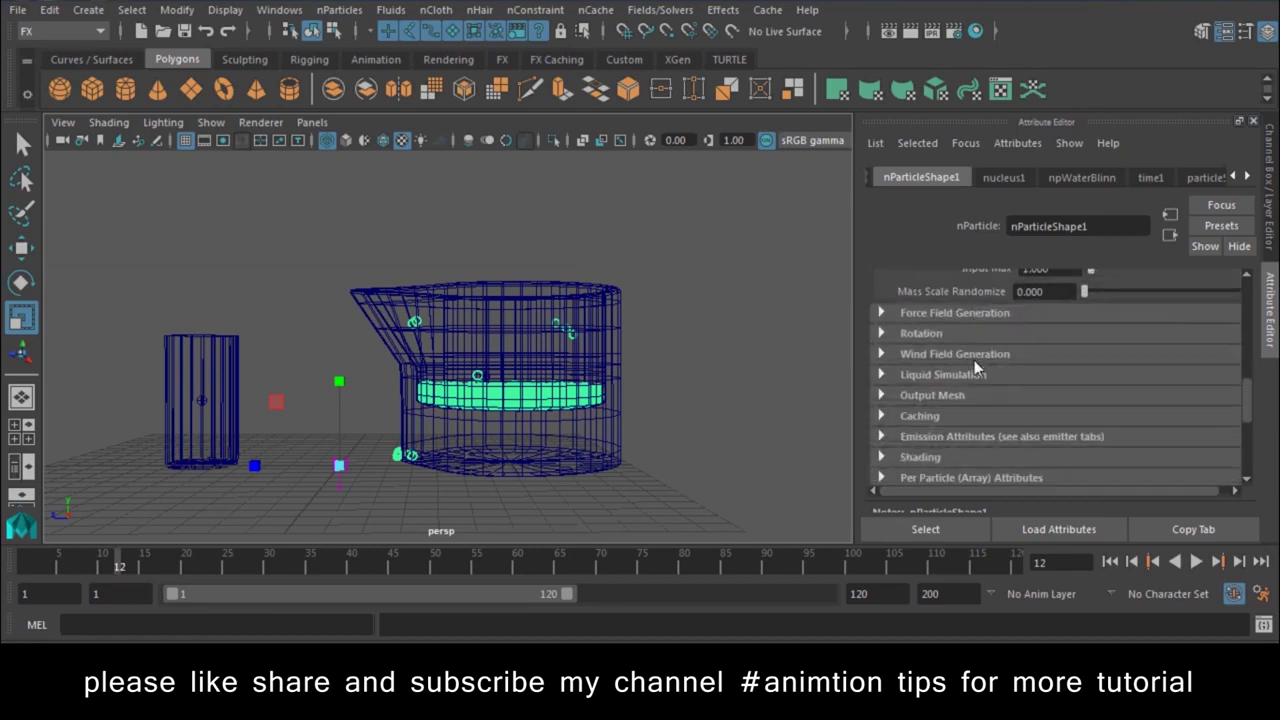
pyautogui.click(901, 374)
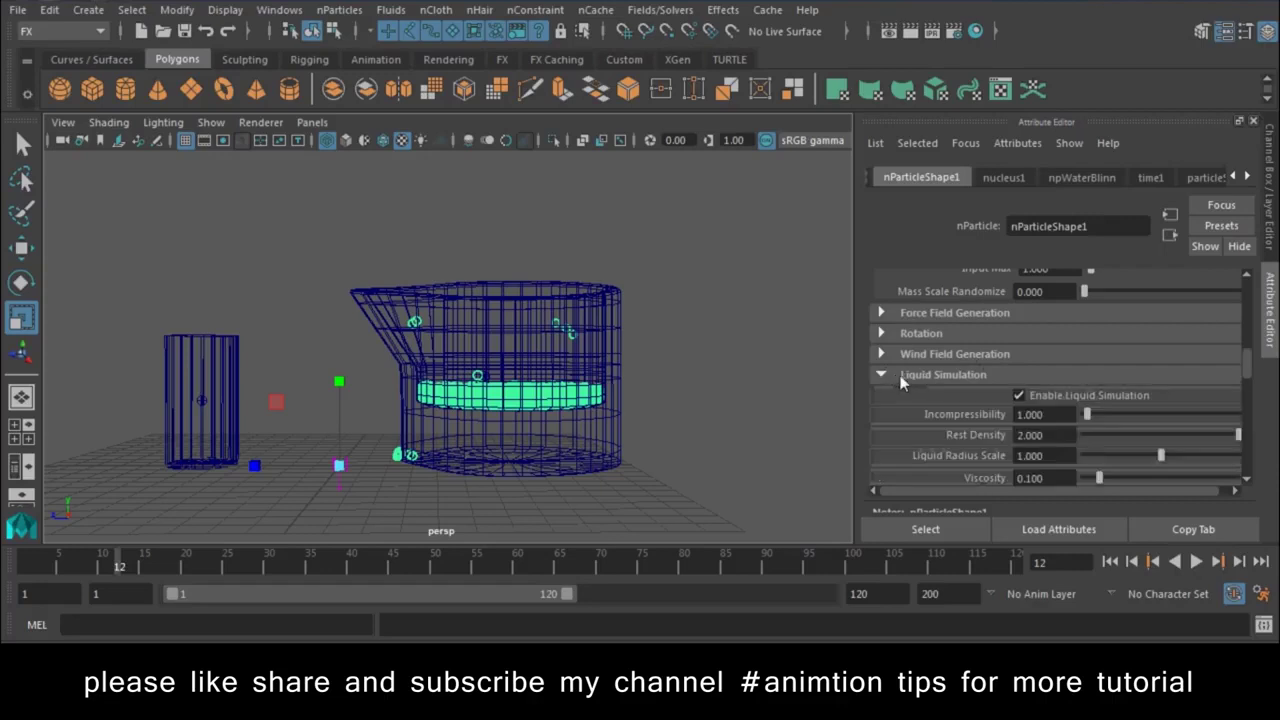
# Step: Test Incompressibility values of 2 and then 4 while playing the simulation
pyautogui.scroll(-2, 900, 380)
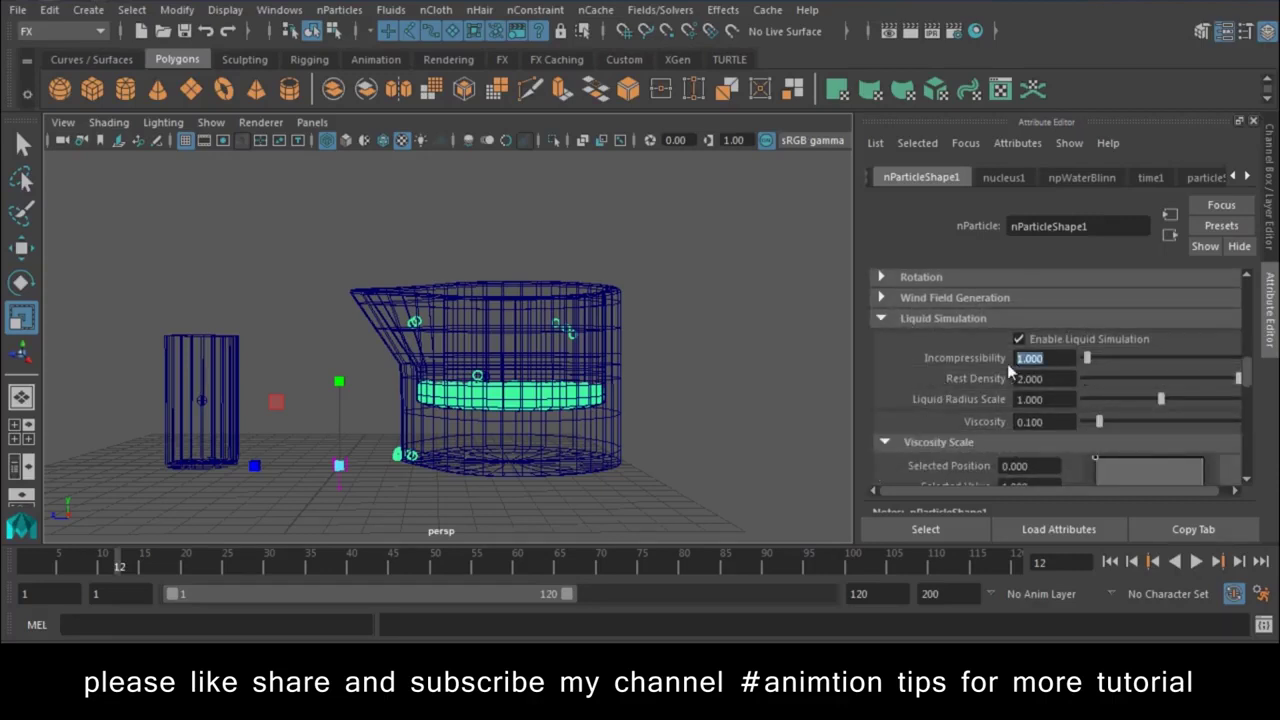
pyautogui.write('2')
pyautogui.press('Return')
pyautogui.click(1195, 562)
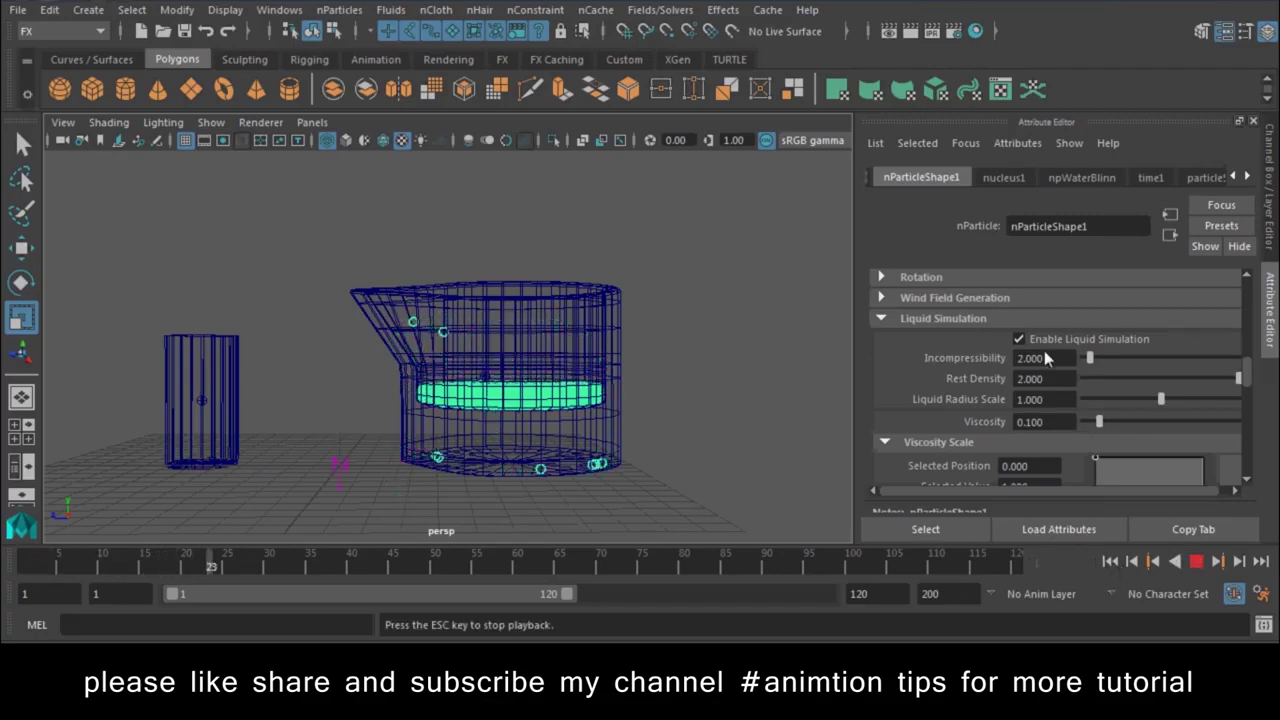
pyautogui.write('4')
pyautogui.press('Return')
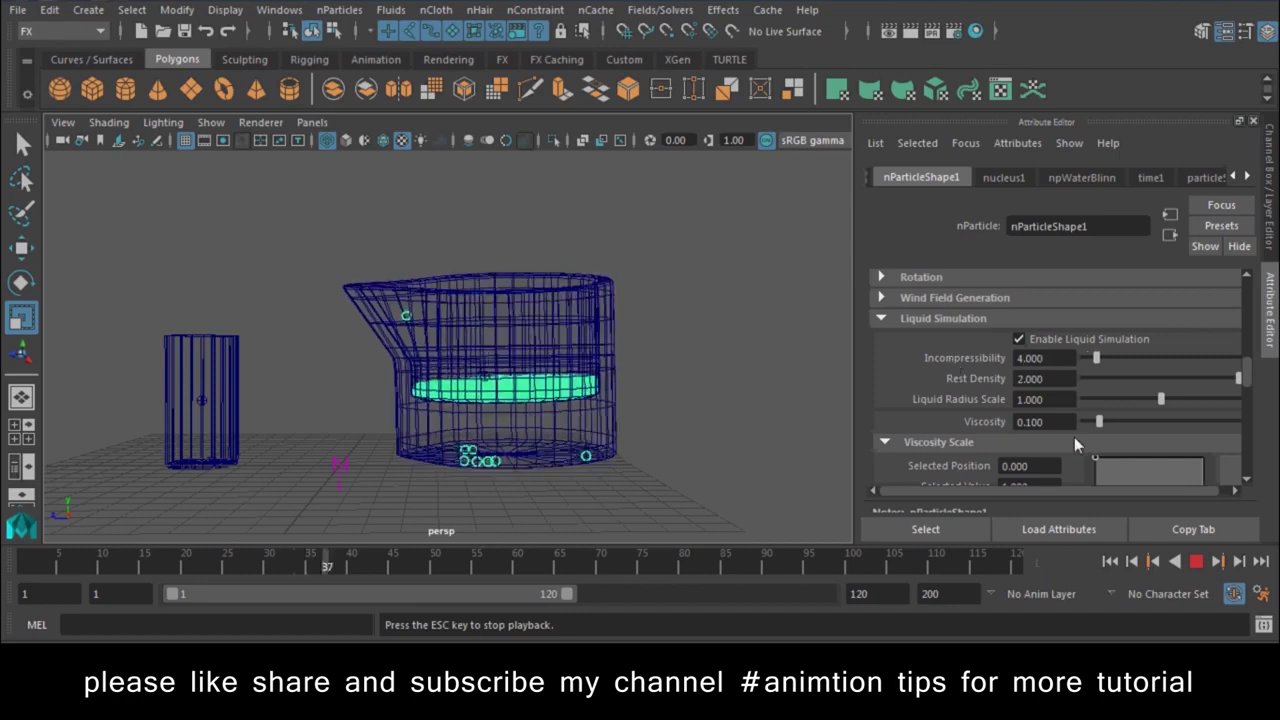
pyautogui.click(1196, 564)
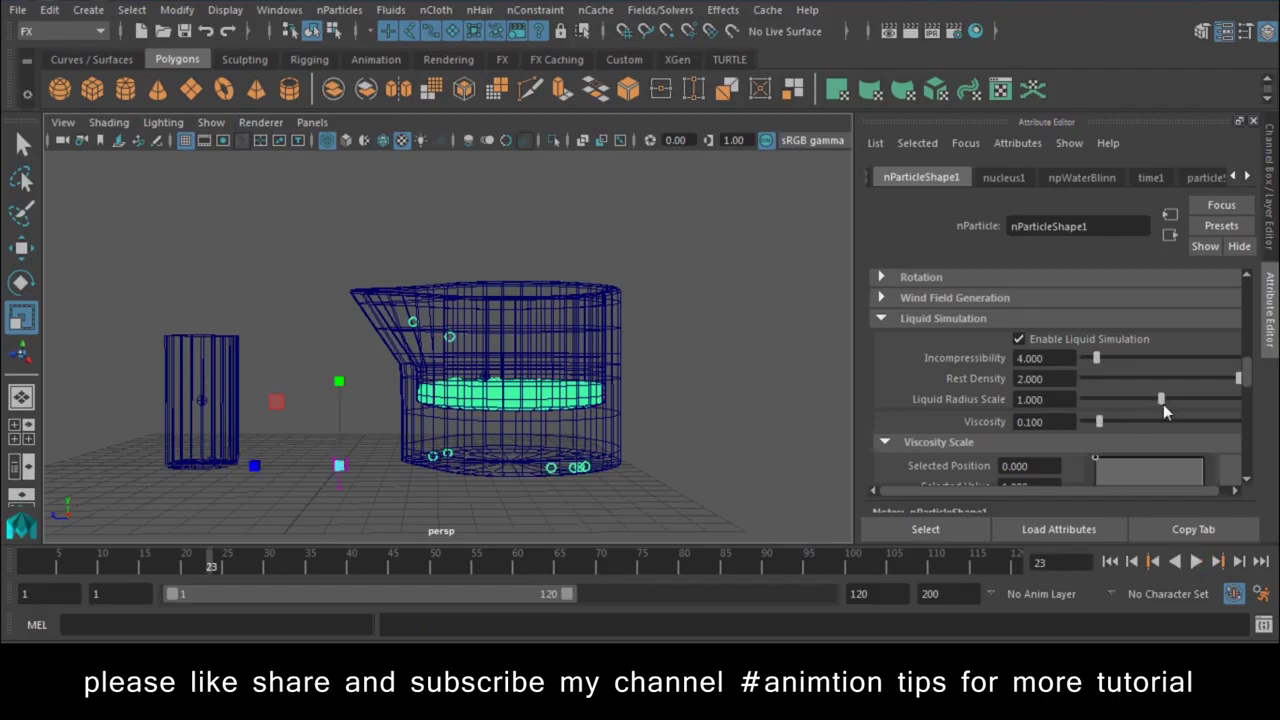
# Step: Raise Liquid Radius Scale to 1.104, replay from the start, and reset Incompressibility to 1
pyautogui.moveTo(1162, 400); pyautogui.dragTo(1170, 400)
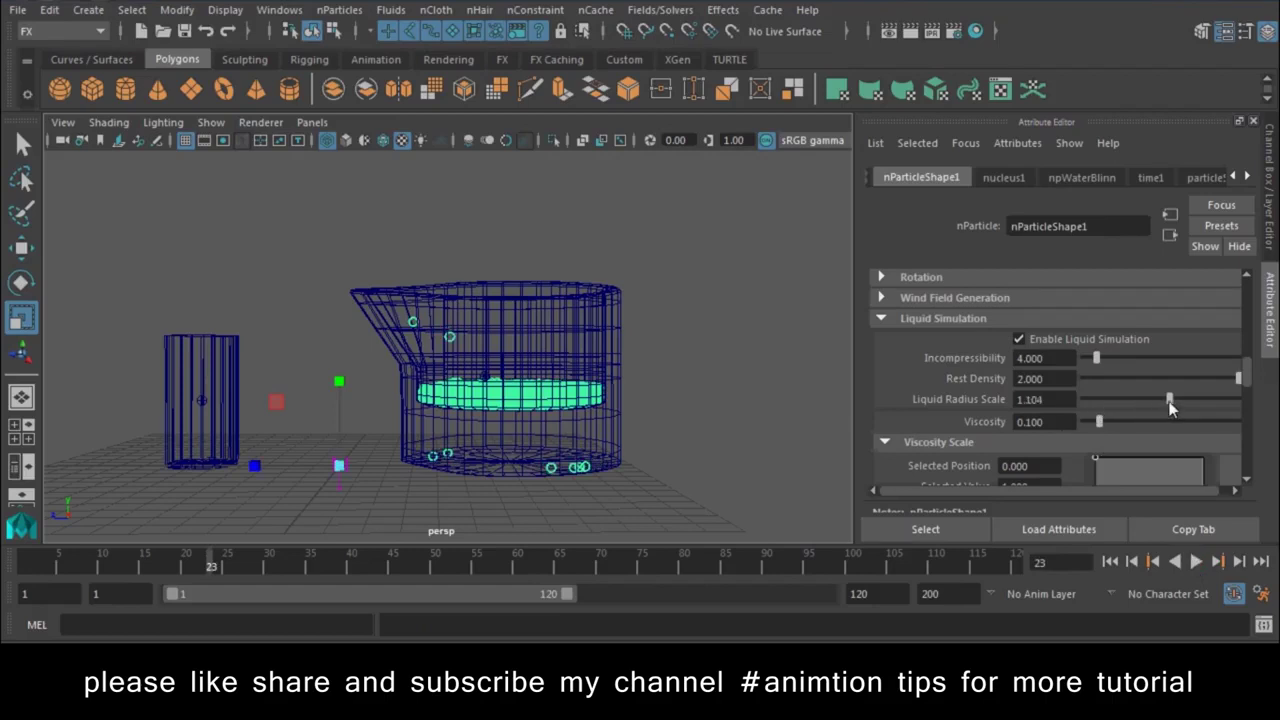
pyautogui.click(1110, 562)
pyautogui.click(1194, 562)
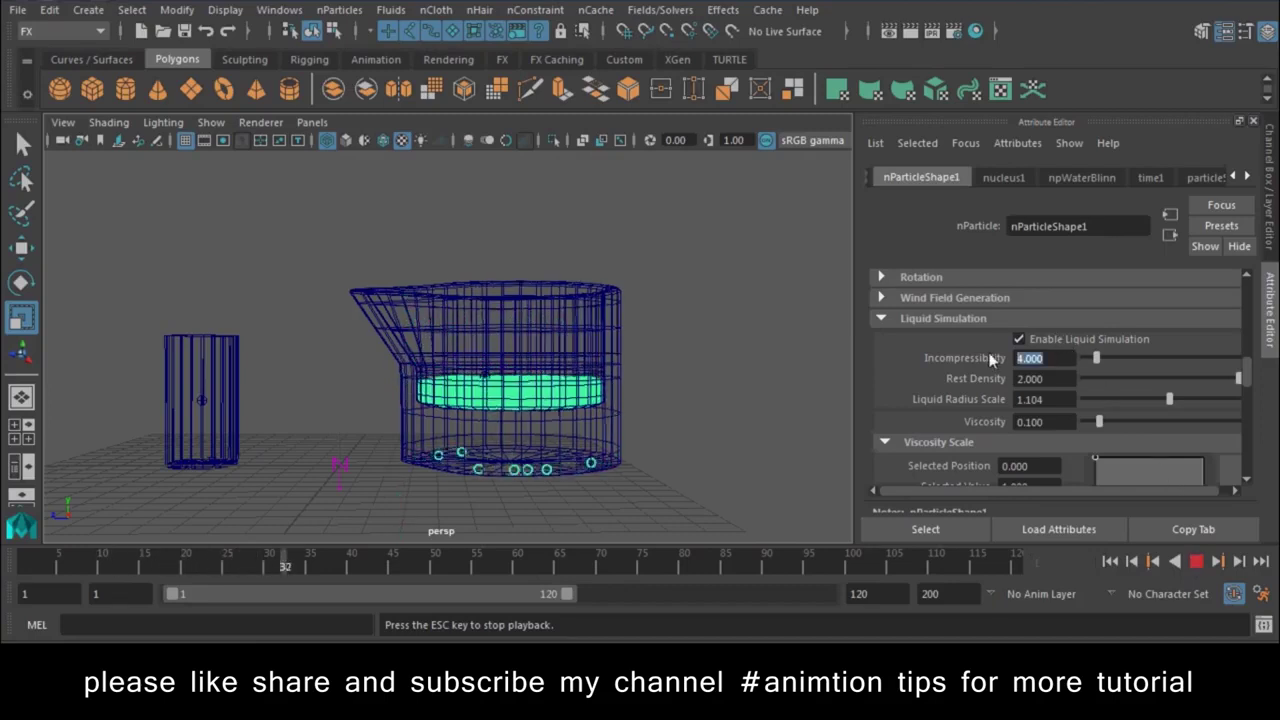
pyautogui.doubleClick(1055, 358)
pyautogui.write('1')
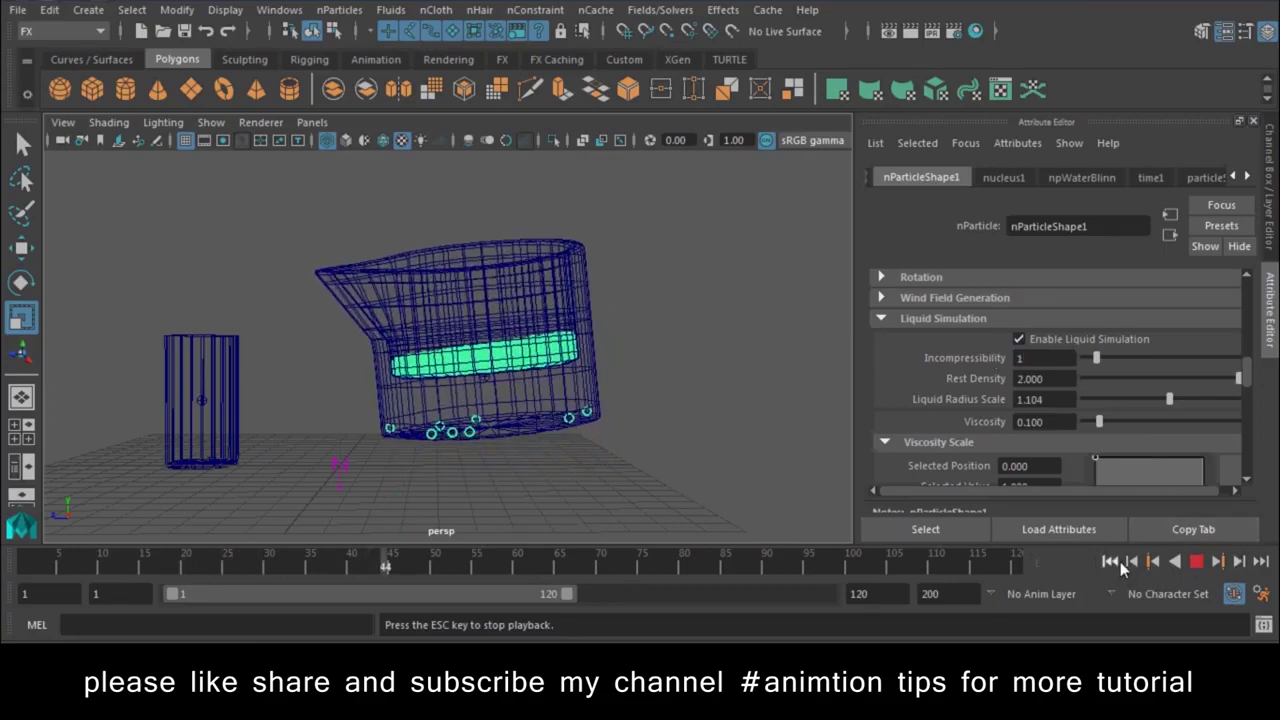
pyautogui.click(1110, 562)
pyautogui.click(1200, 566)
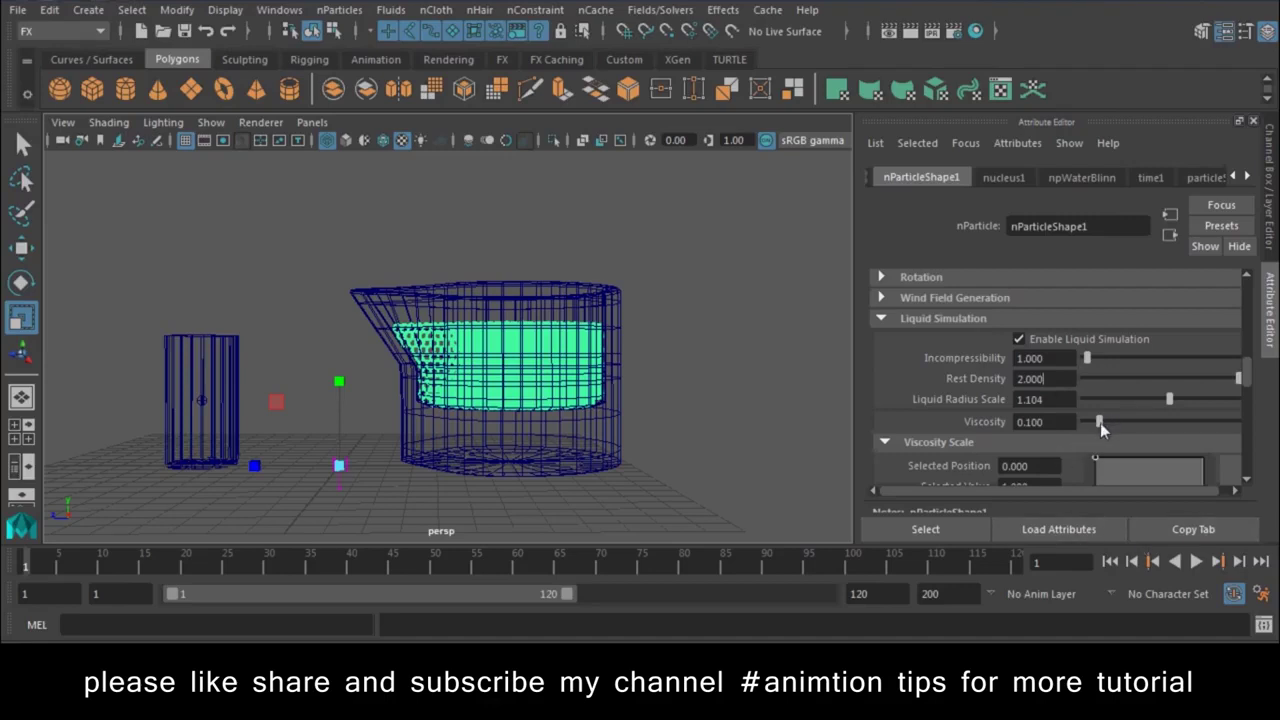
# Step: Increase Viscosity to 0.215, play, and raise Liquid Radius Scale to 1.350
pyautogui.moveTo(1100, 423); pyautogui.dragTo(1116, 424)
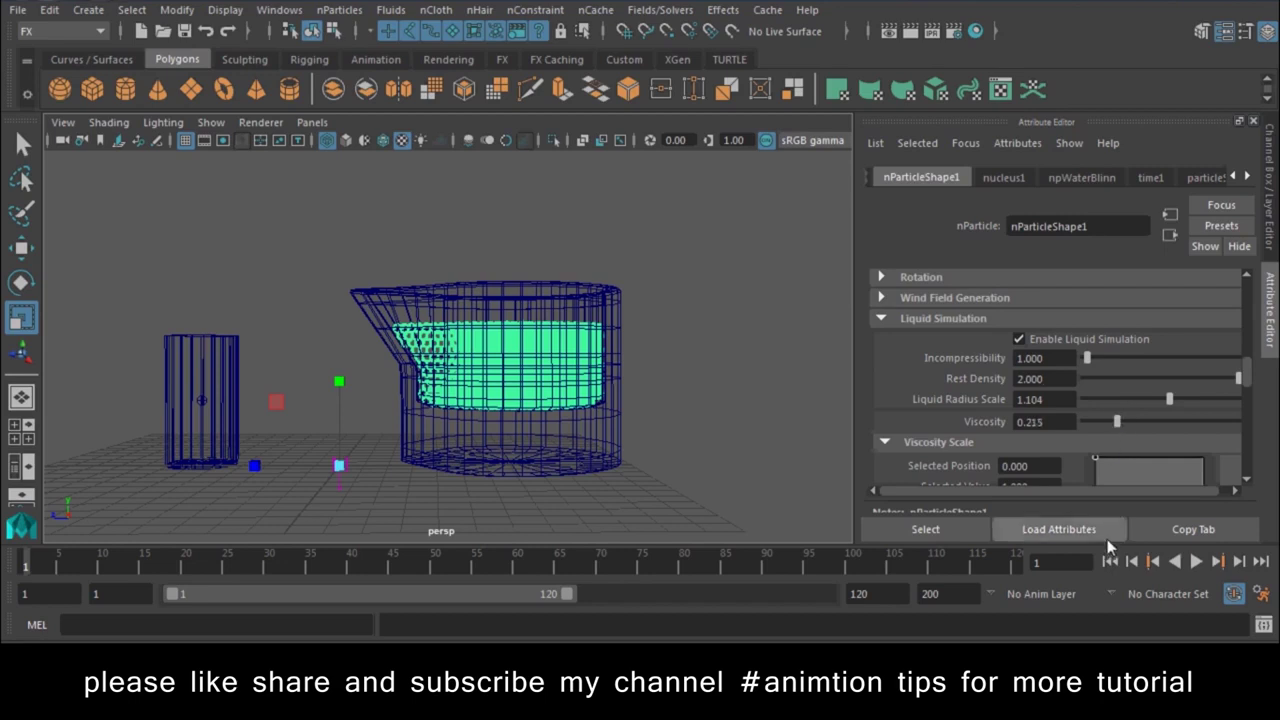
pyautogui.click(1195, 564)
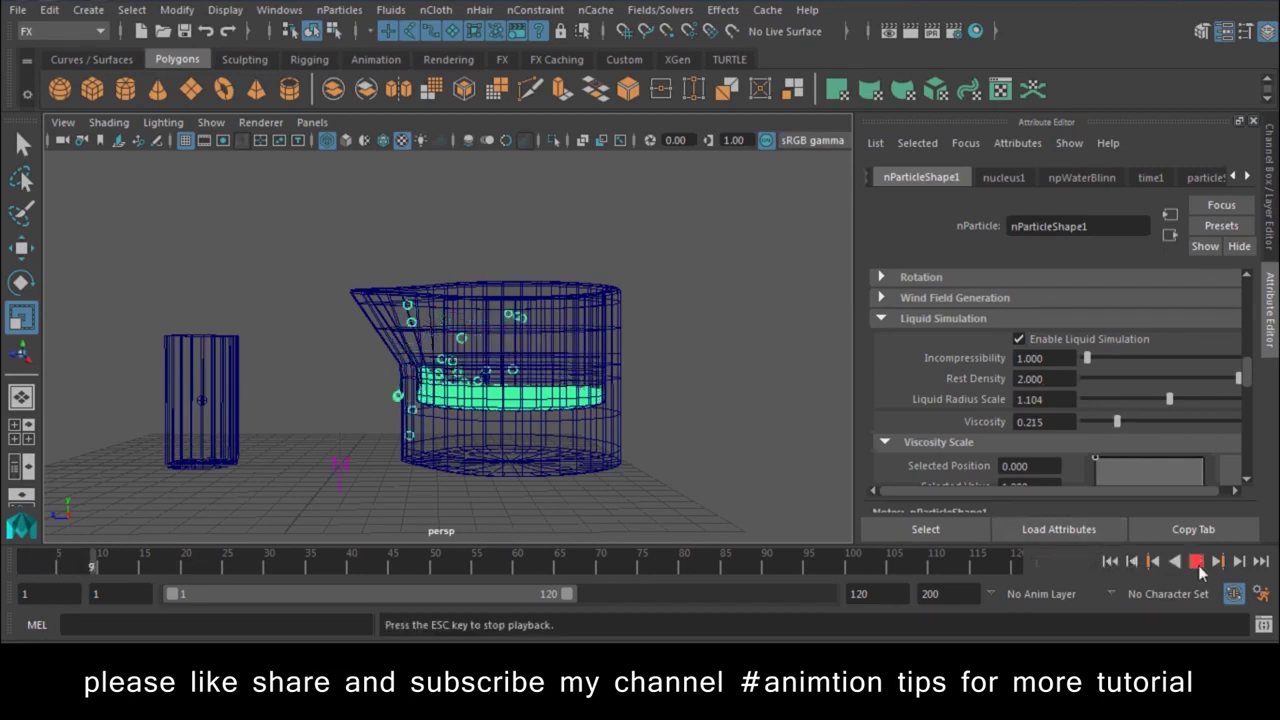
pyautogui.moveTo(1183, 400); pyautogui.dragTo(1188, 400)
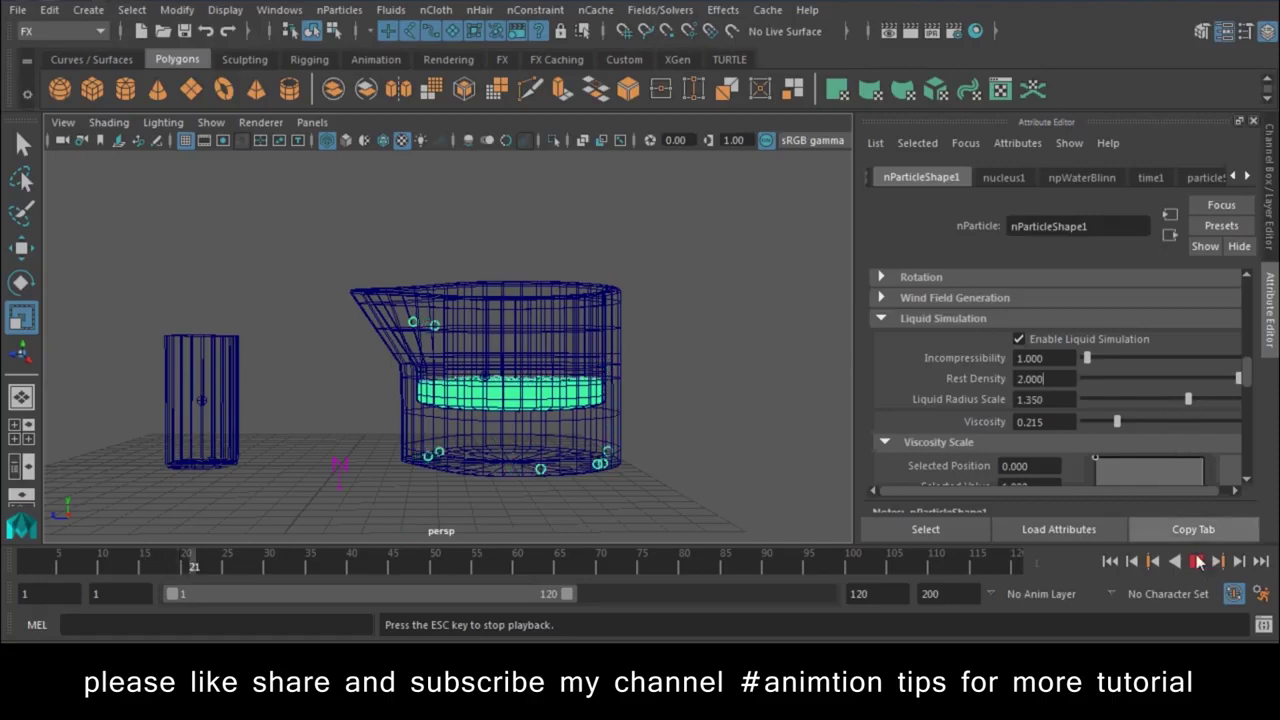
# Step: Restart the simulation from frame 1, play to frame 106 and select the jug
pyautogui.click(1195, 562)
pyautogui.click(1110, 562)
pyautogui.click(1194, 563)
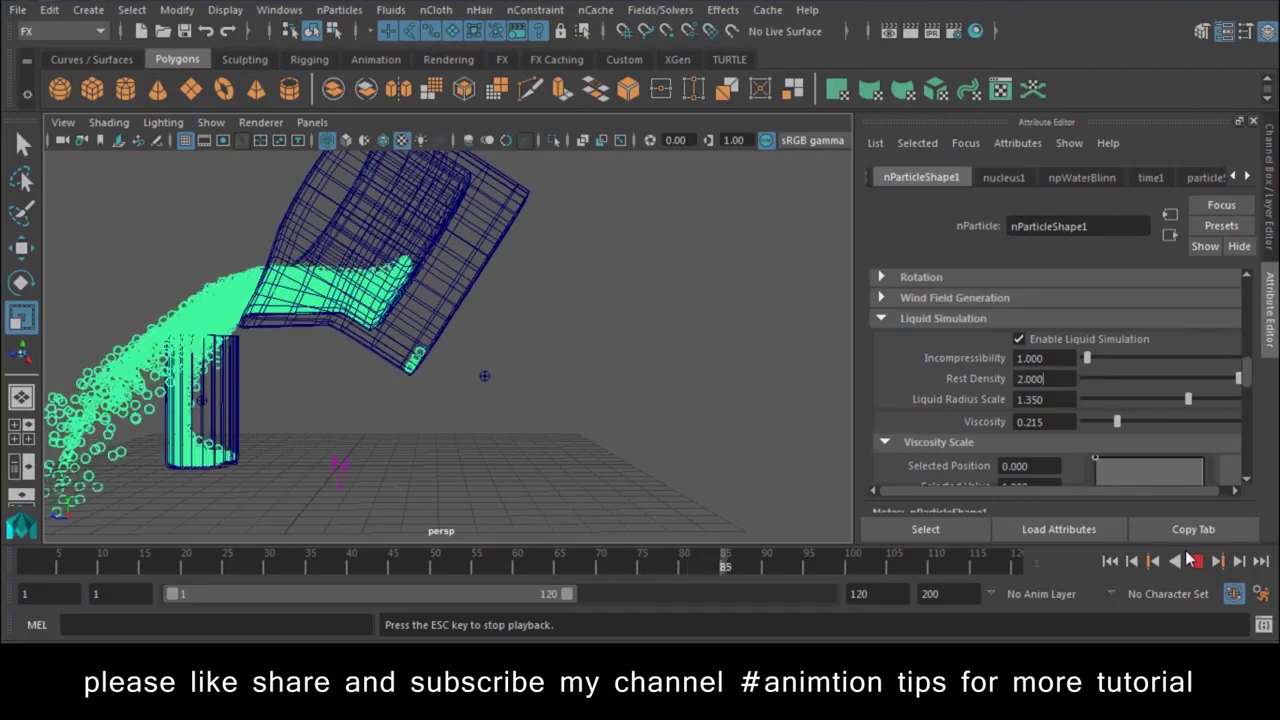
pyautogui.click(445, 262)
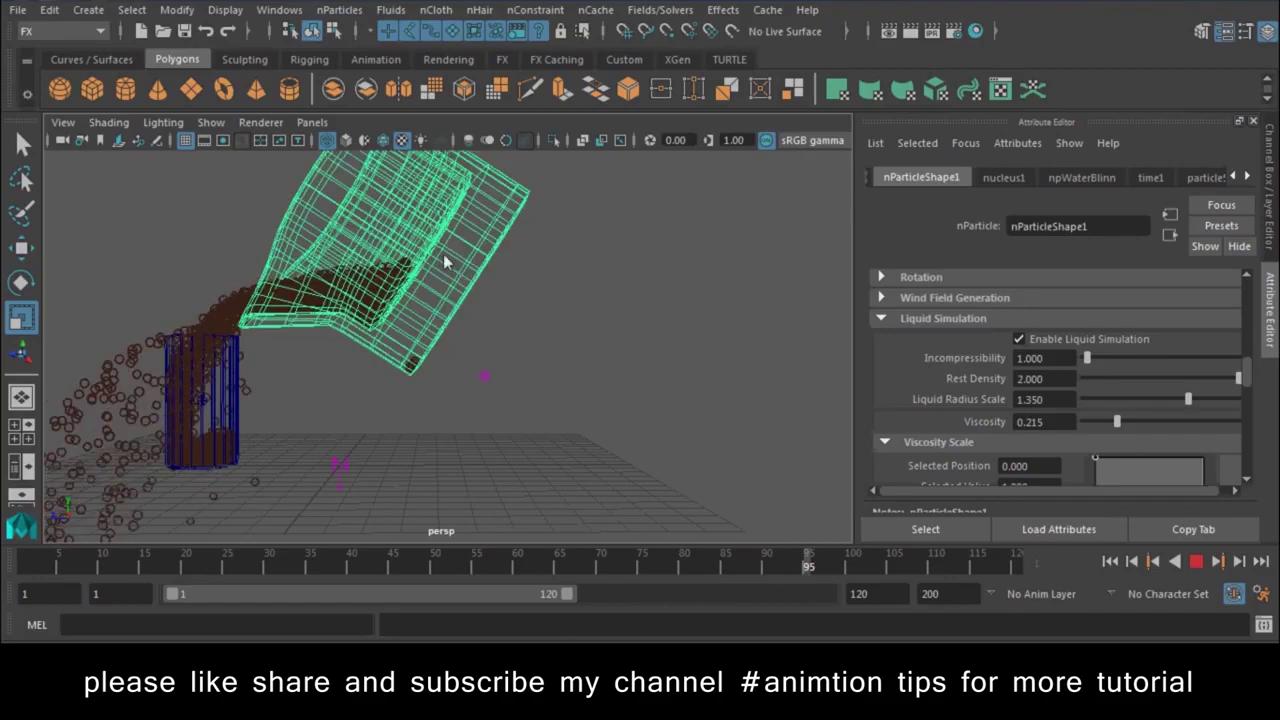
pyautogui.click(1197, 563)
# Step: Copy the jug's key at frame 30 and paste it at frame 85 on the time slider
pyautogui.keyDown('shift'); pyautogui.moveTo(606, 566); pyautogui.dragTo(632, 570); pyautogui.keyUp('shift')
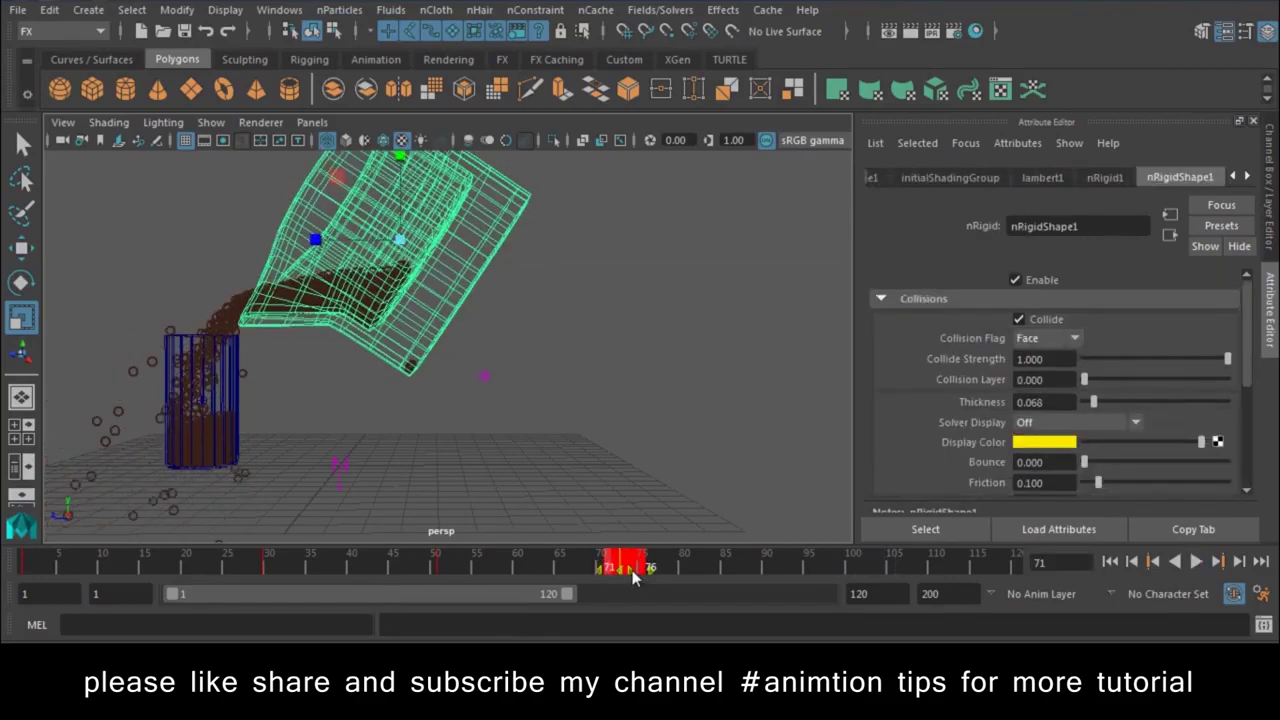
pyautogui.moveTo(470, 563)
pyautogui.mouseDown()
pyautogui.moveTo(611, 580)
pyautogui.moveTo(268, 568)
pyautogui.mouseUp()
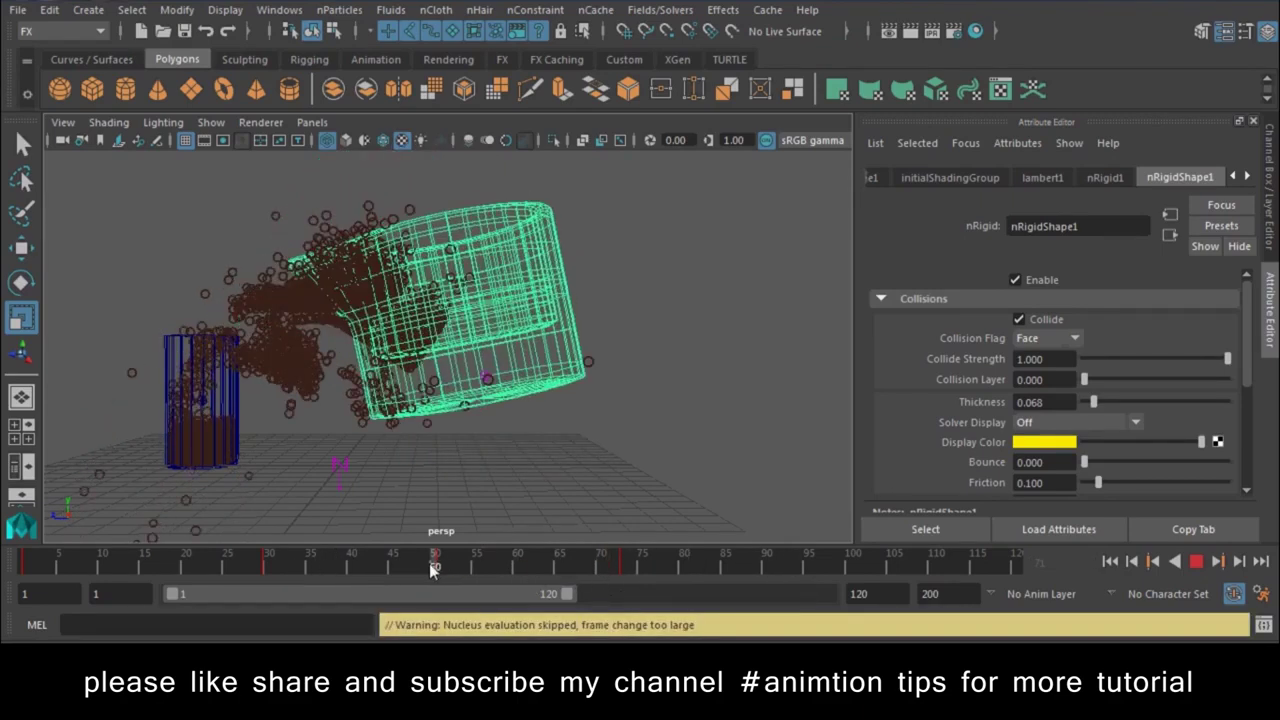
pyautogui.rightClick(268, 568)
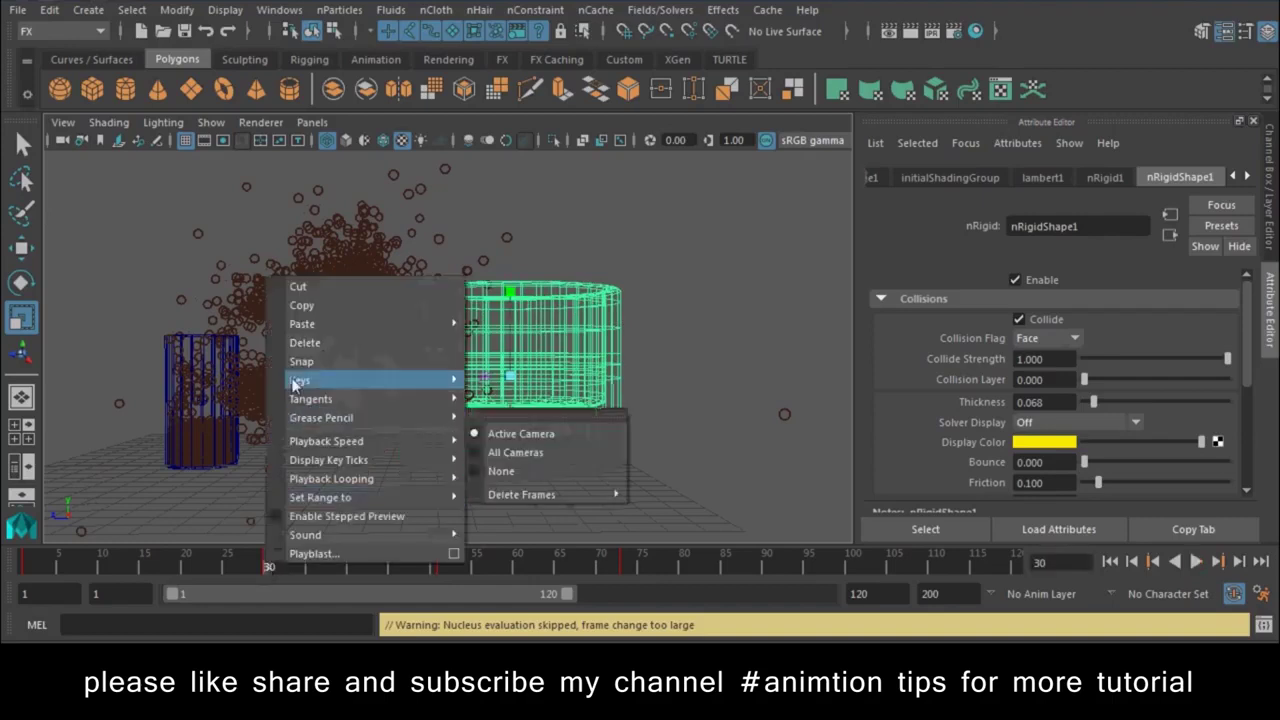
pyautogui.click(319, 306)
pyautogui.click(725, 568)
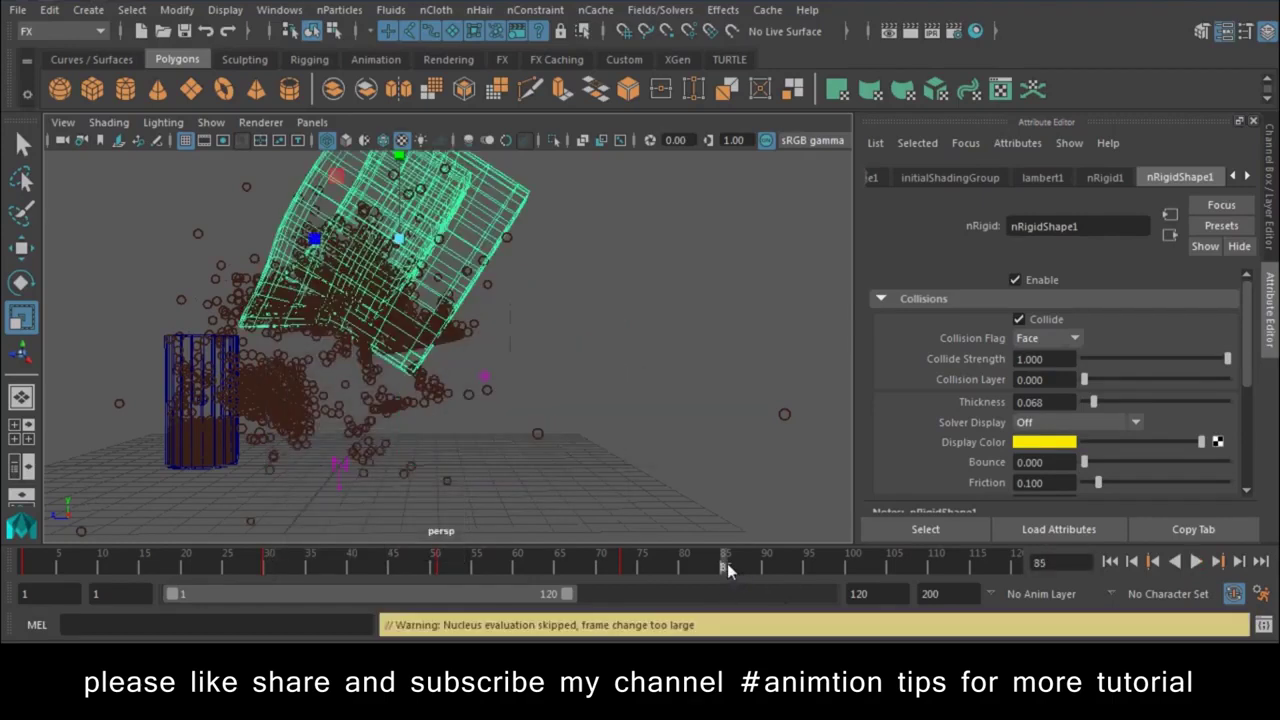
pyautogui.rightClick(727, 568)
pyautogui.click(962, 340)
# Step: Copy the jug's tilt key at frame 73 and paste it at frame 69
pyautogui.click(625, 568)
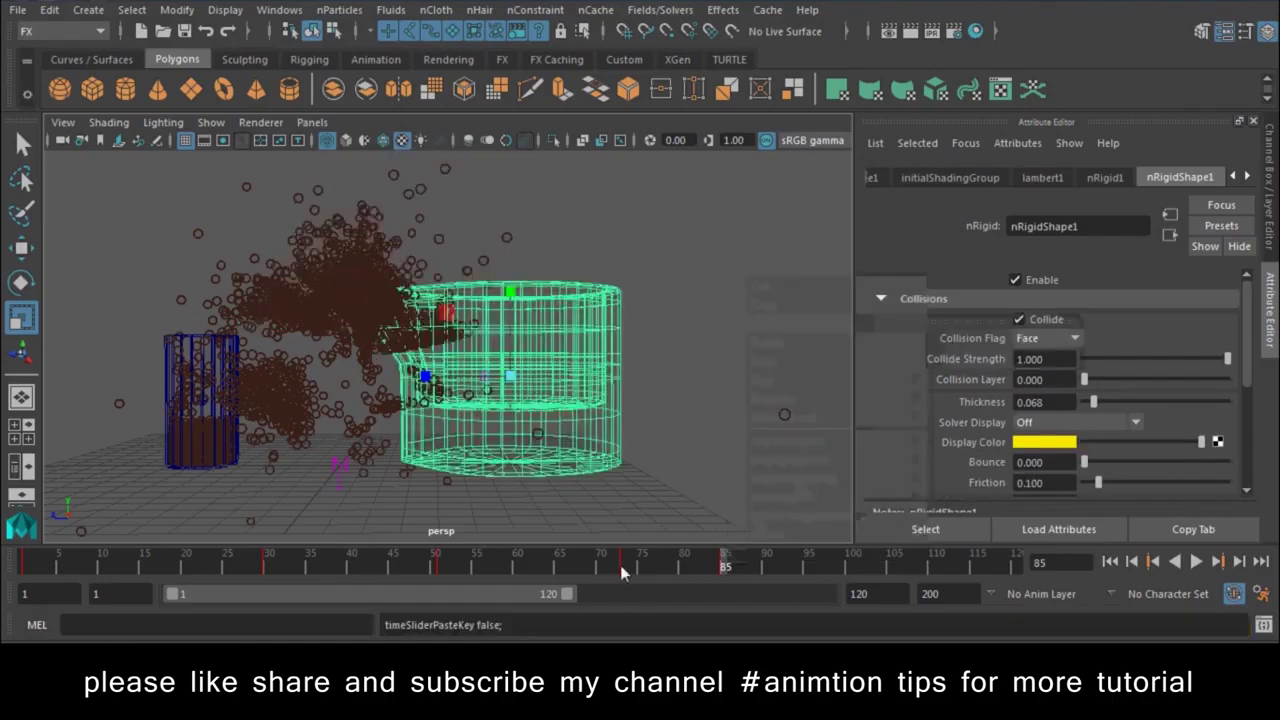
pyautogui.rightClick(626, 568)
pyautogui.click(661, 304)
pyautogui.click(592, 568)
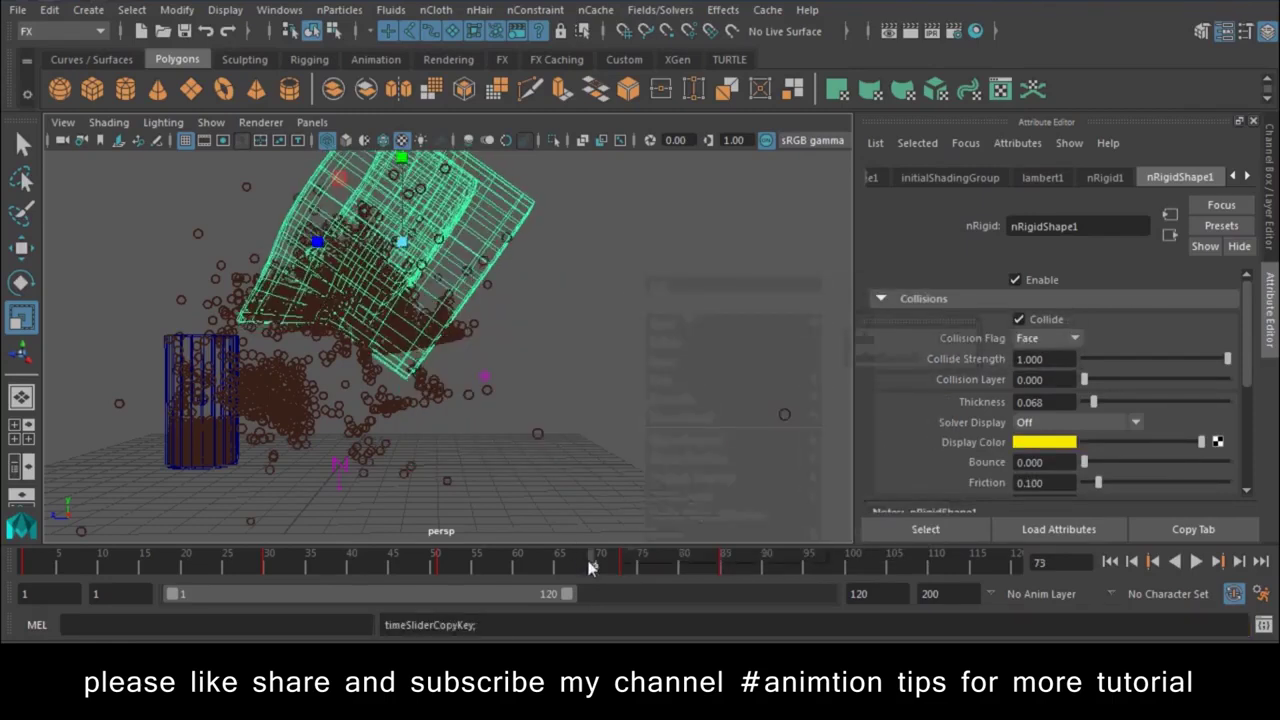
pyautogui.rightClick(590, 568)
pyautogui.click(842, 341)
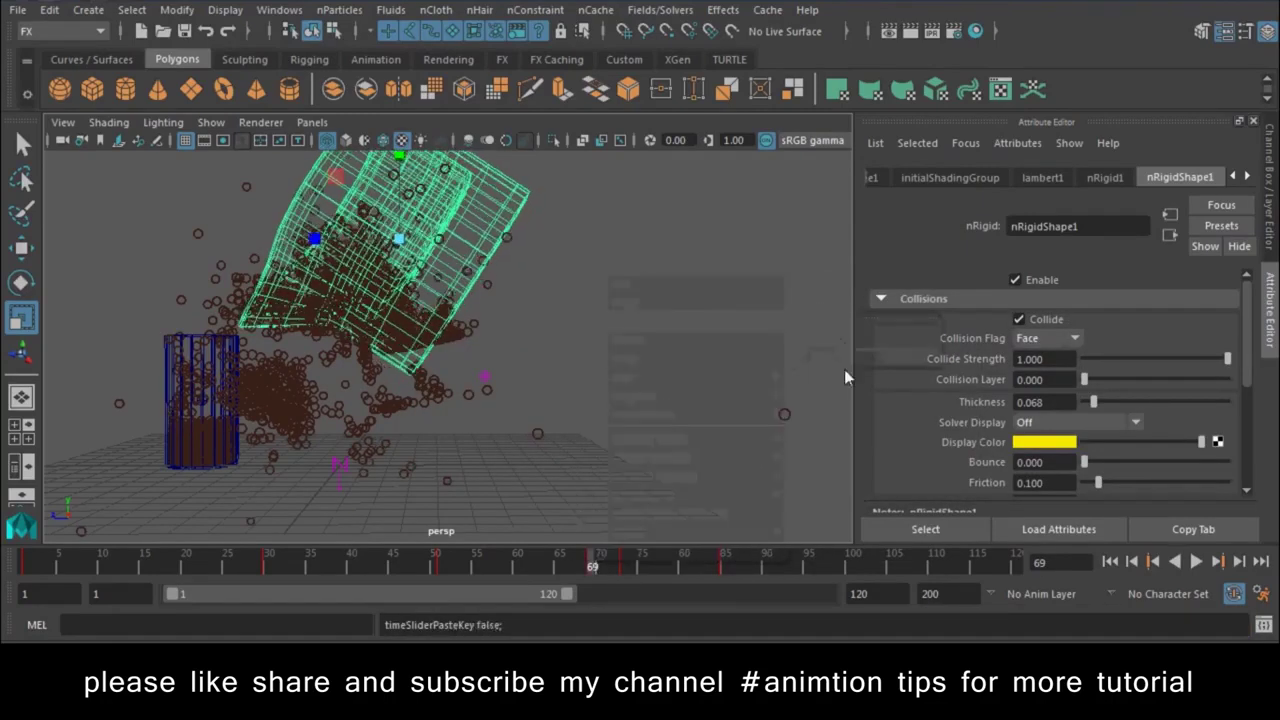
# Step: Replay from frame 1, shift the keys around frames 70–95 two frames earlier, and select the water particles
pyautogui.click(1112, 564)
pyautogui.click(1194, 563)
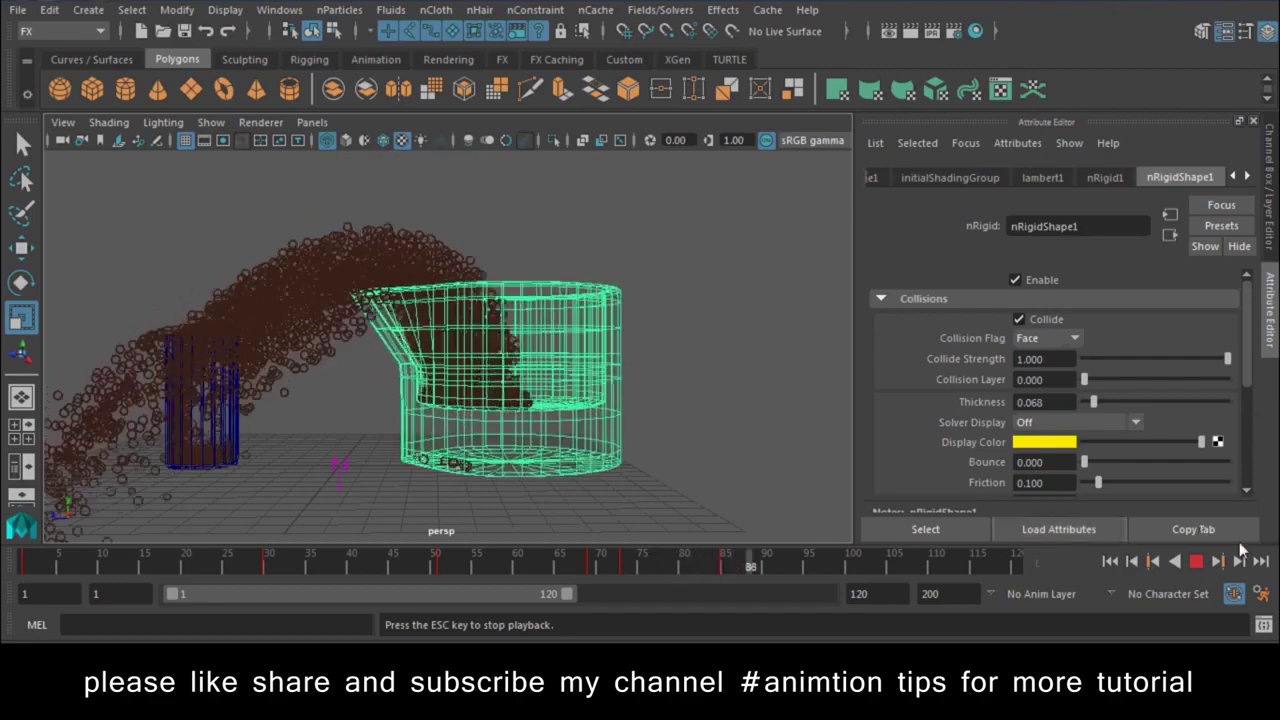
pyautogui.click(1195, 561)
pyautogui.keyDown('shift'); pyautogui.moveTo(620, 584); pyautogui.dragTo(625, 572); pyautogui.keyUp('shift')
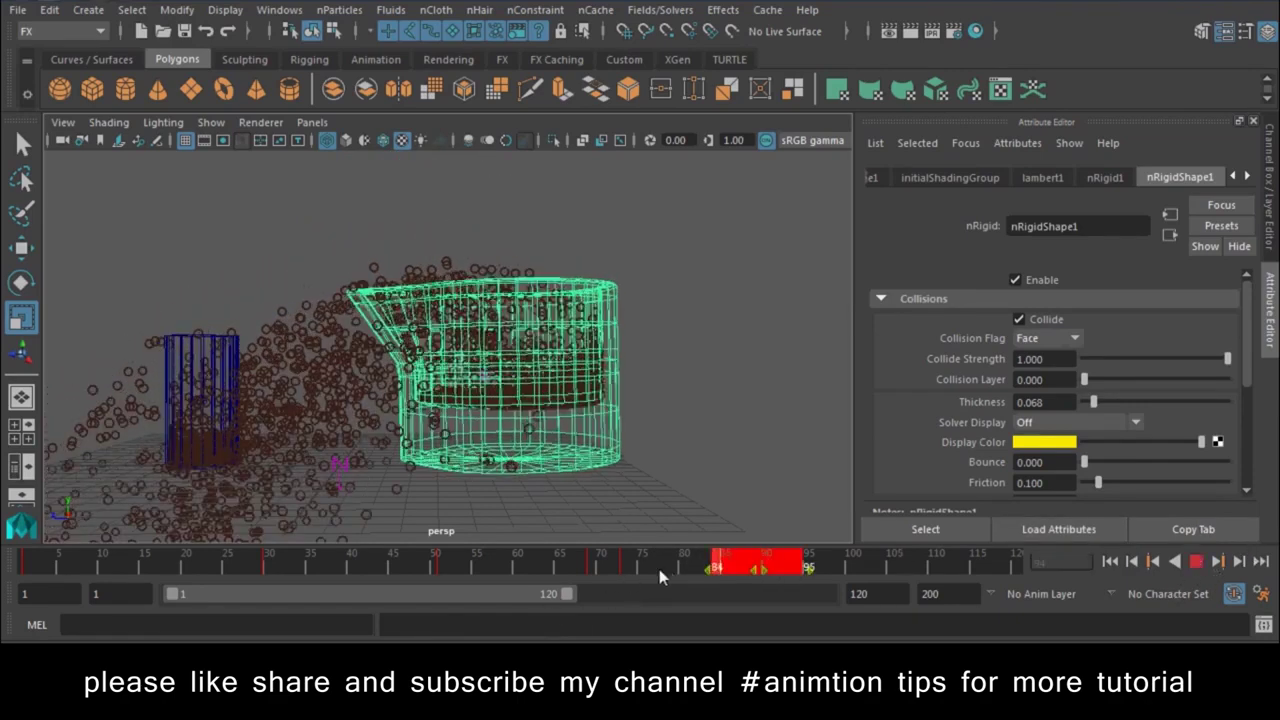
pyautogui.moveTo(711, 569); pyautogui.dragTo(700, 572)
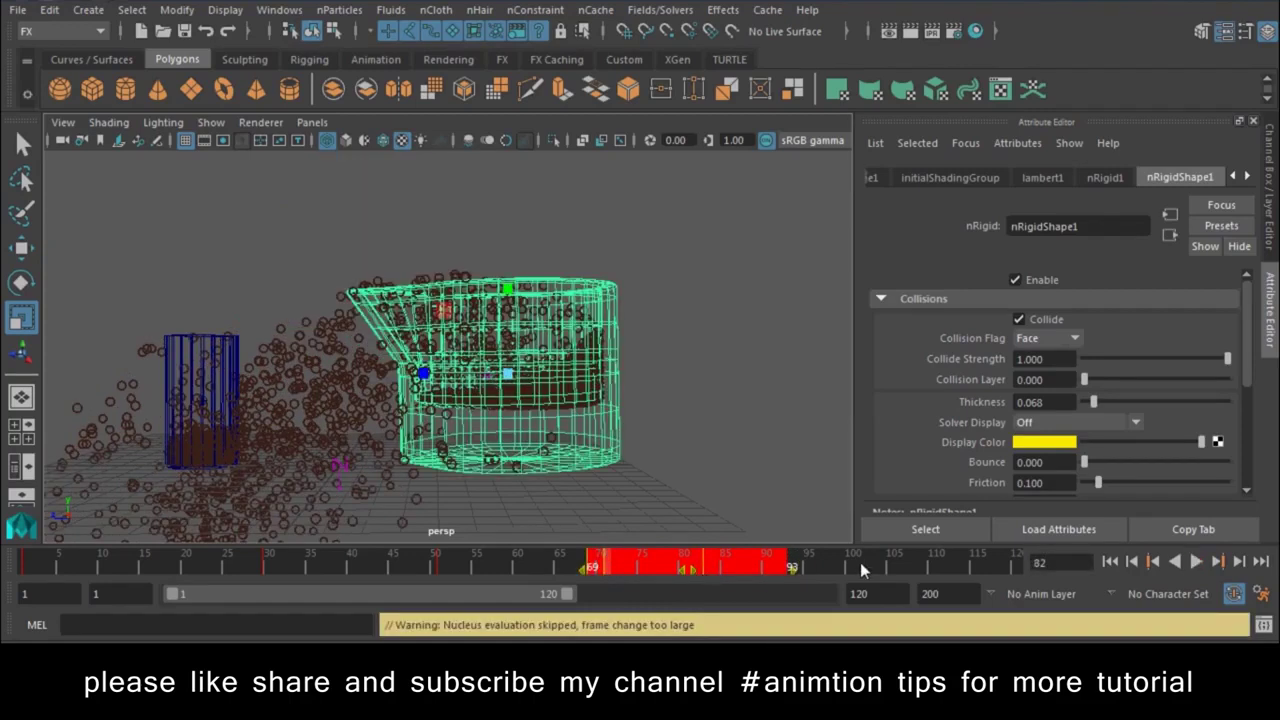
pyautogui.click(322, 350)
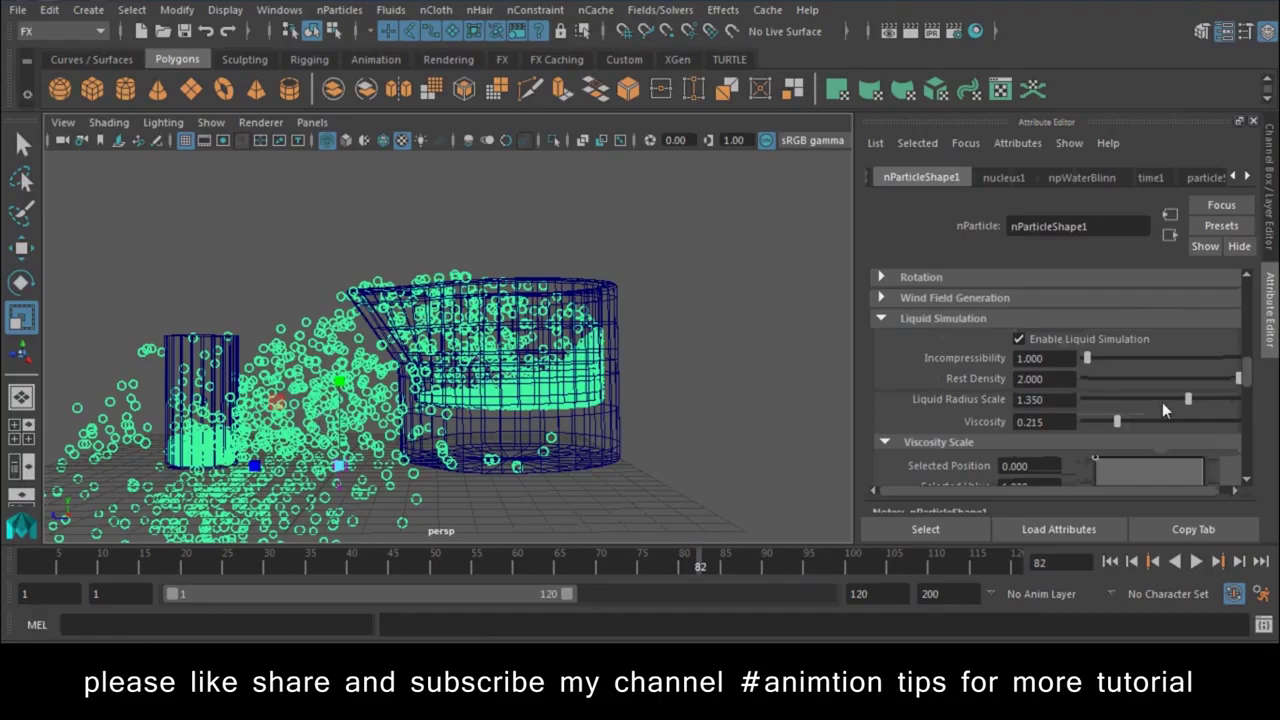
# Step: Replay the pour, then set Liquid Radius Scale to 1.215 and Incompressibility to 2.000
pyautogui.click(1112, 562)
pyautogui.click(1196, 562)
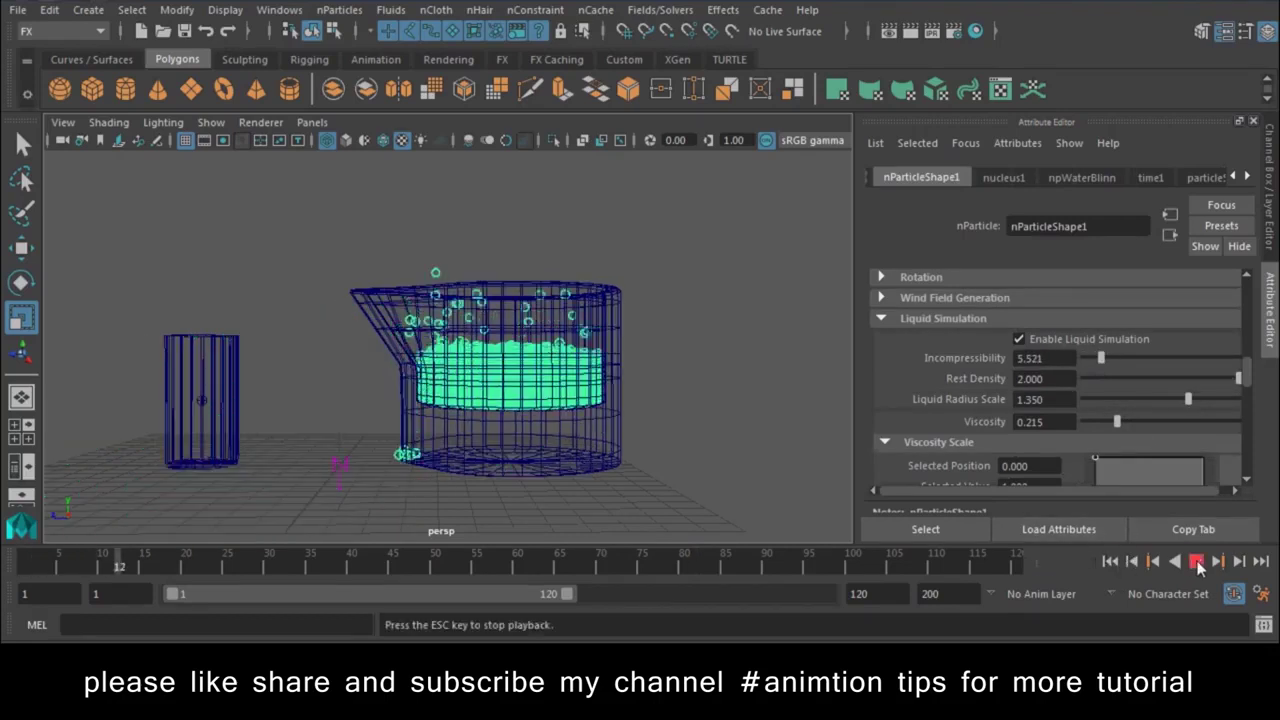
pyautogui.click(1197, 562)
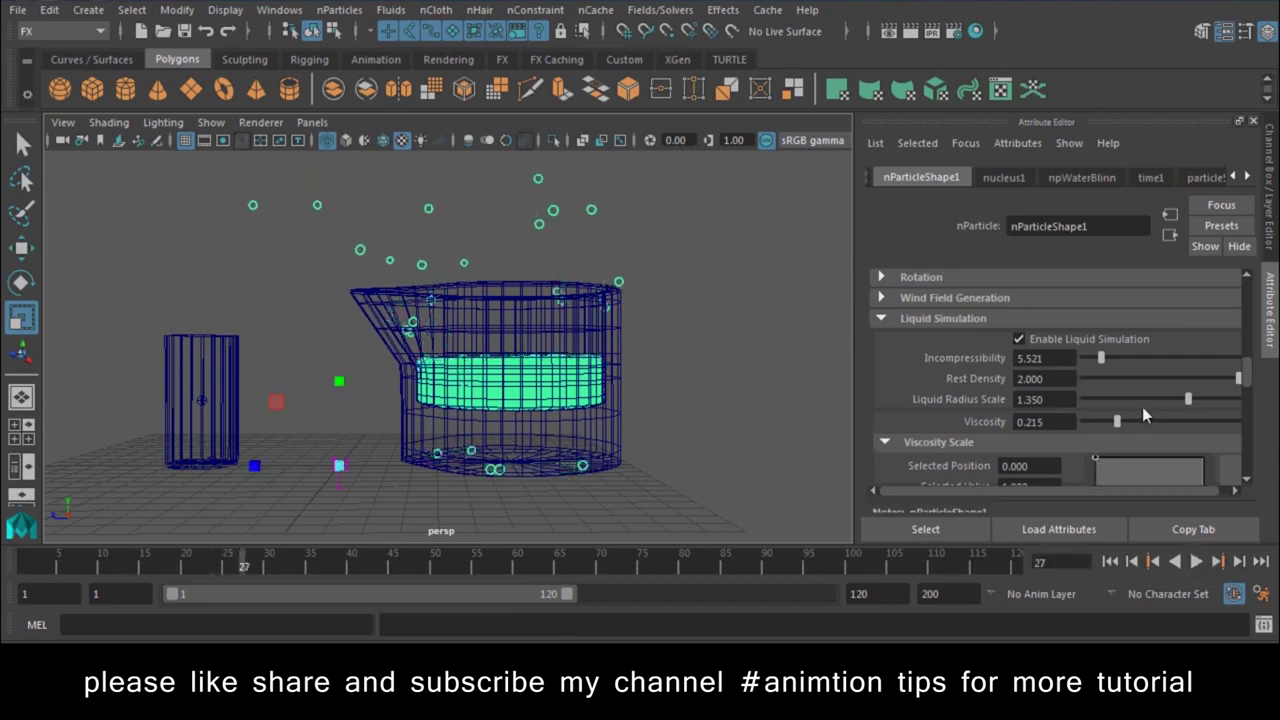
pyautogui.moveTo(1184, 400); pyautogui.dragTo(1177, 399)
pyautogui.click(1112, 562)
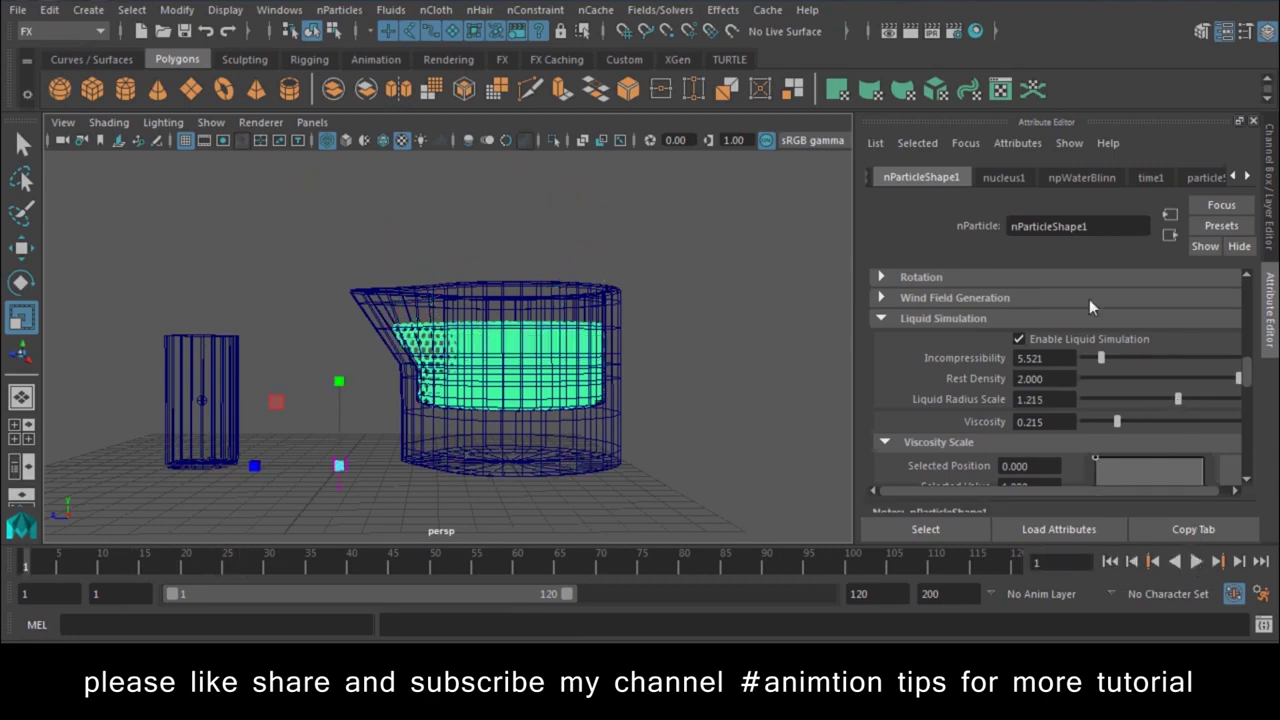
pyautogui.write('2')
pyautogui.press('Tab')
# Step: Replay the pour with the new values, then set Liquid Radius Scale to 1.000
pyautogui.click(1190, 566)
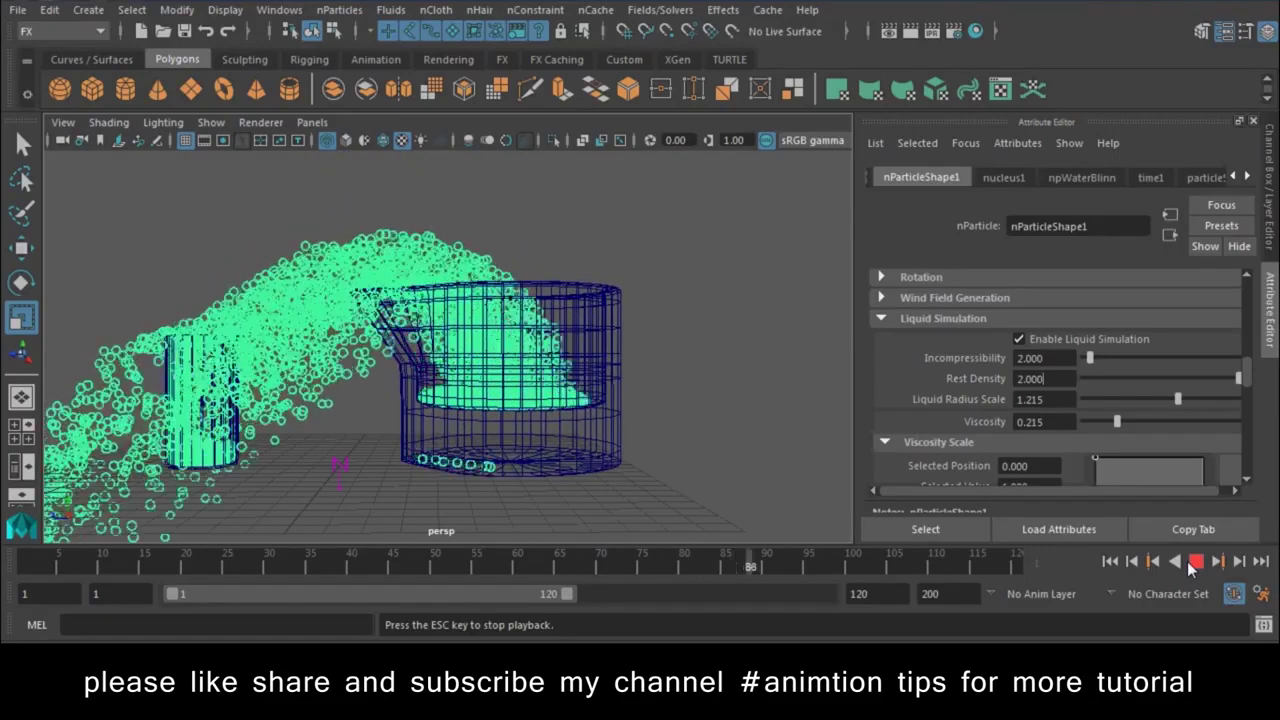
pyautogui.click(1174, 562)
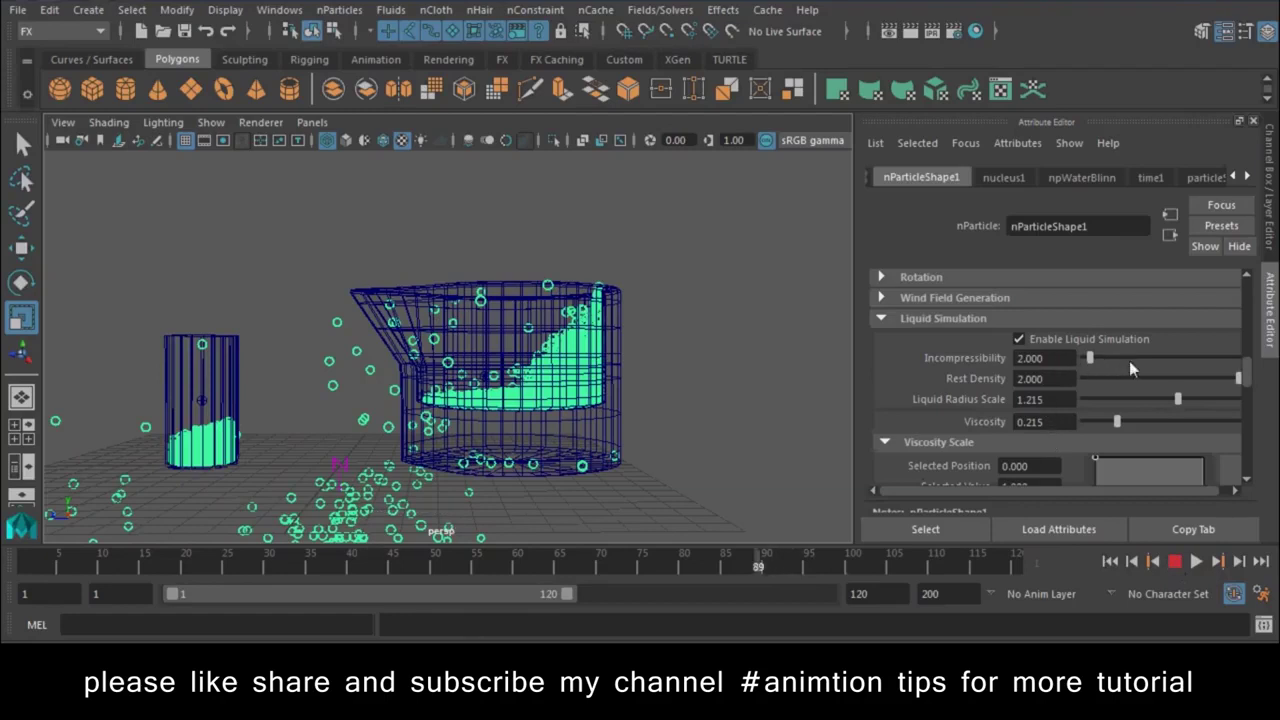
pyautogui.click(1108, 563)
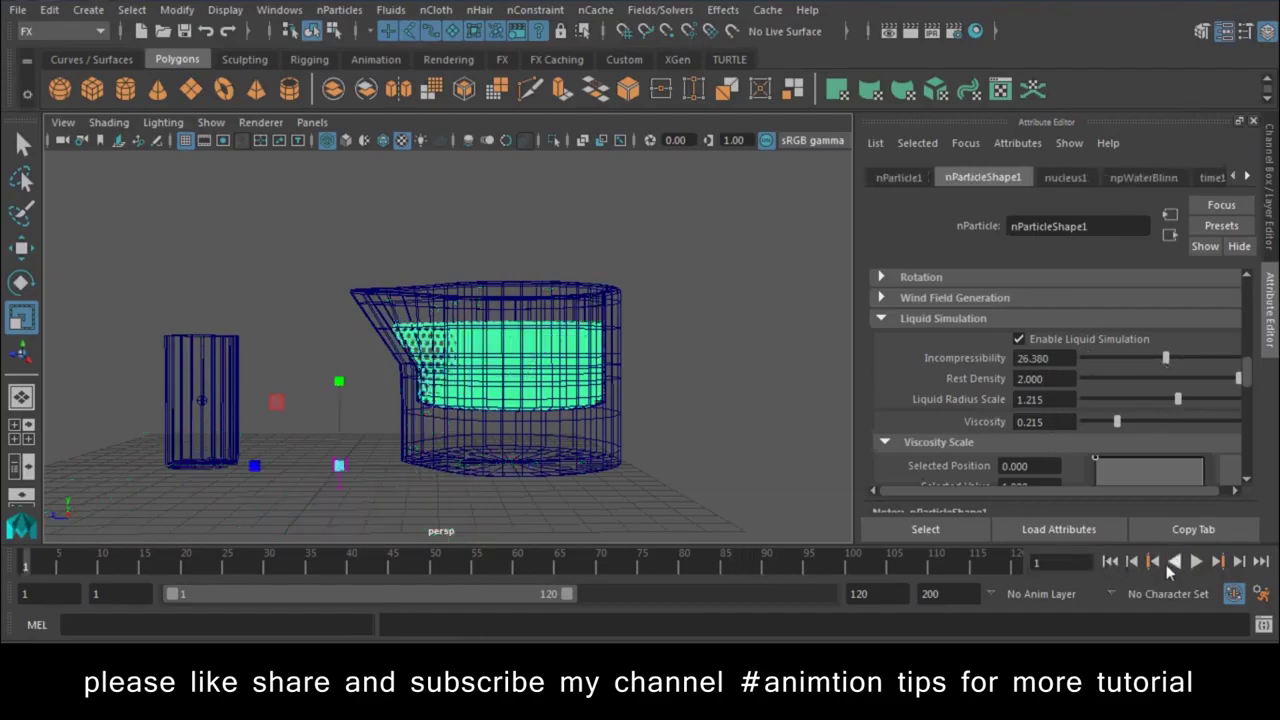
pyautogui.click(1198, 562)
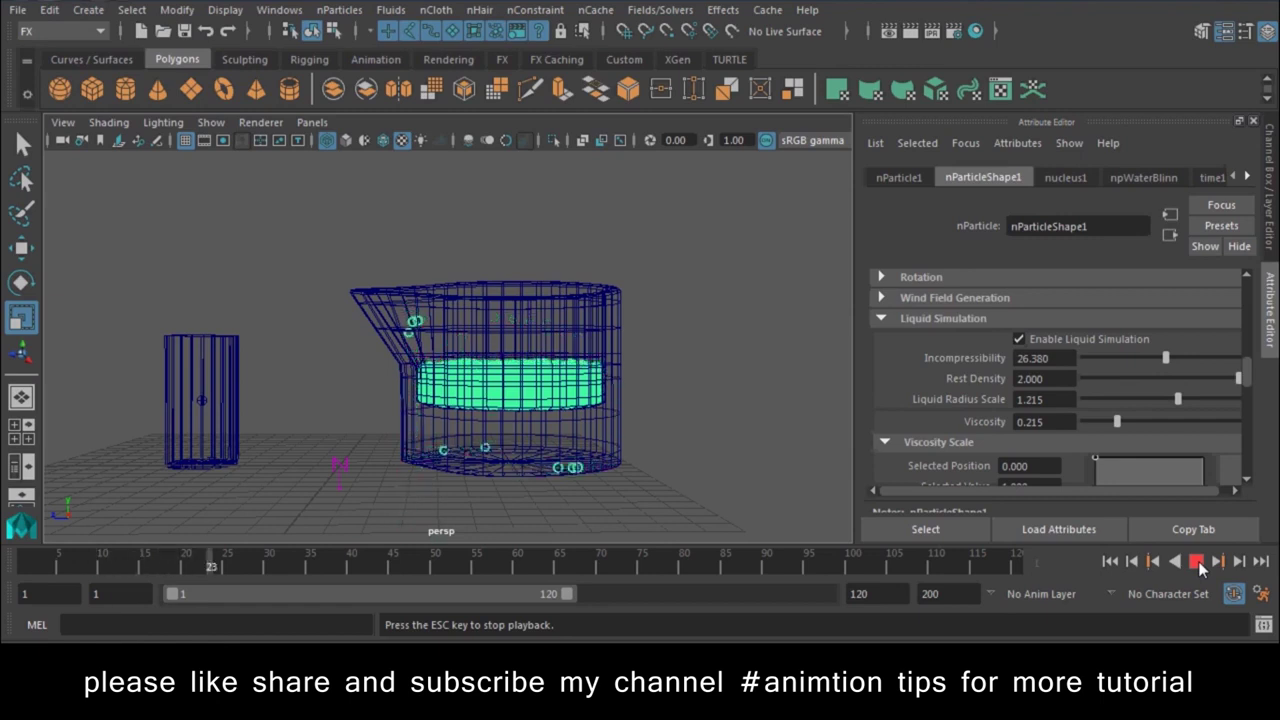
pyautogui.doubleClick(1059, 401)
pyautogui.write('1')
pyautogui.press('Return')
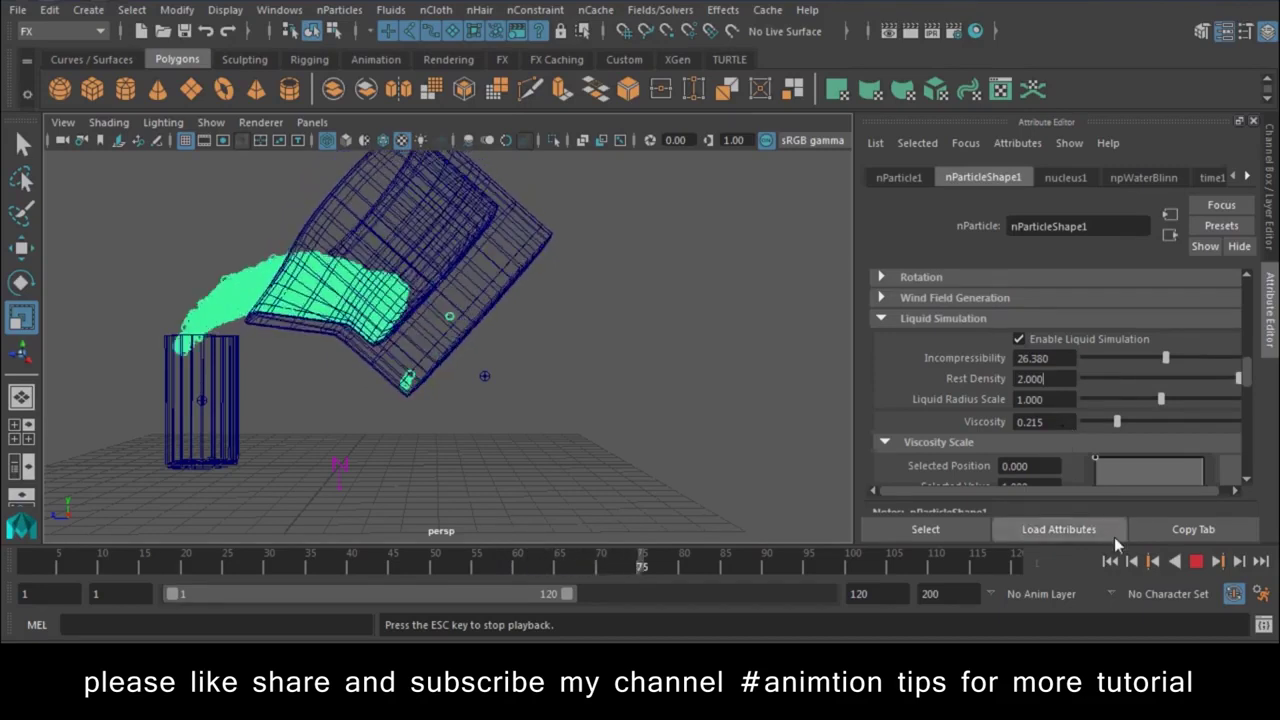
# Step: Replay the pour once more and rewind the simulation to frame 1
pyautogui.click(1195, 563)
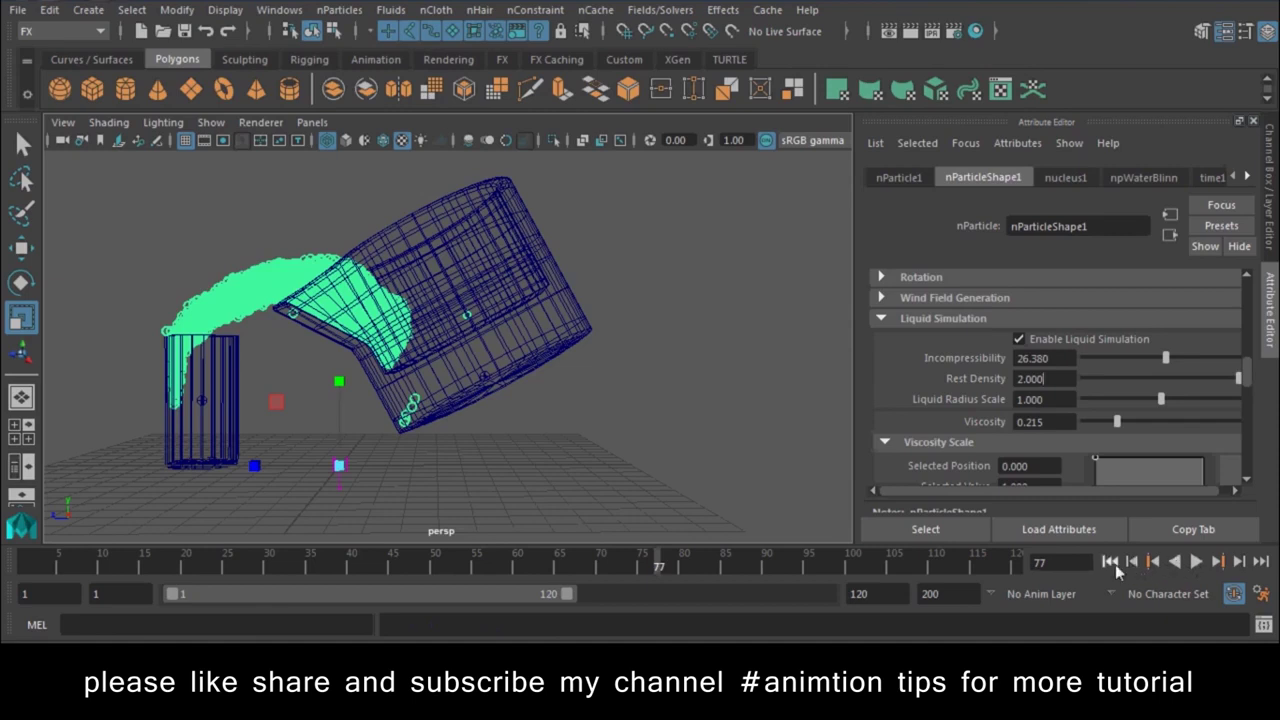
pyautogui.click(1112, 563)
pyautogui.click(1196, 563)
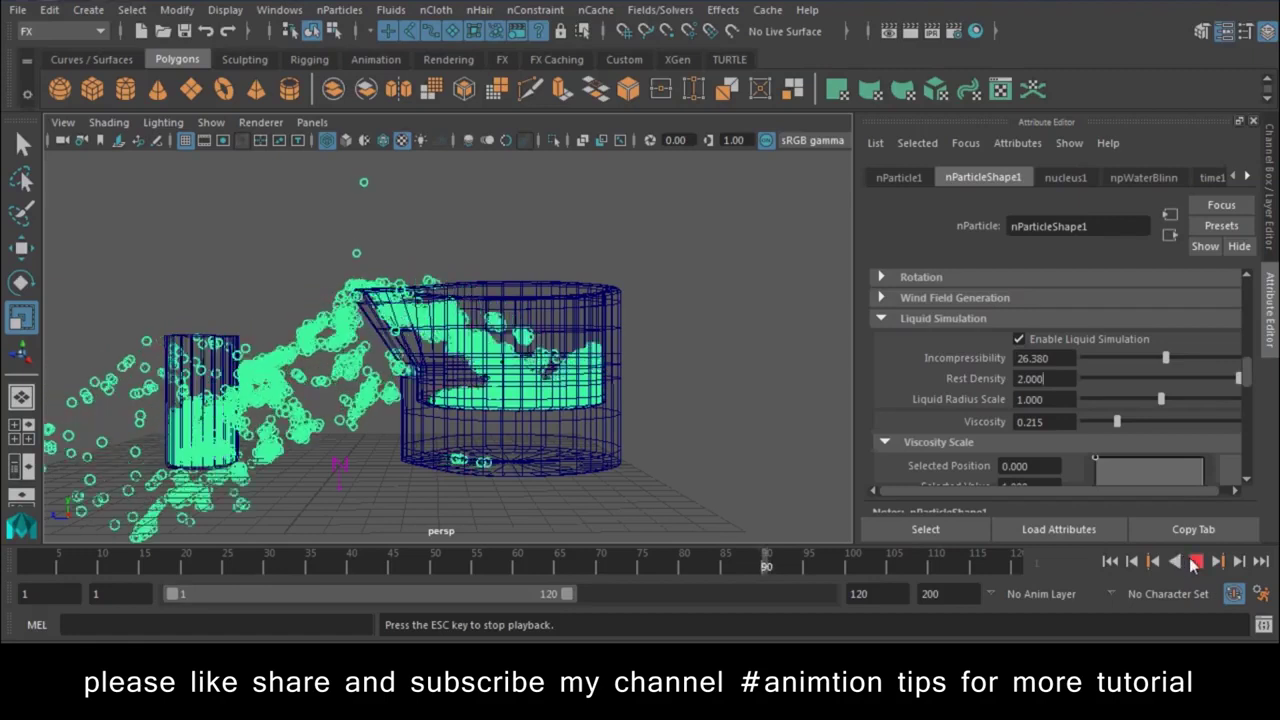
pyautogui.click(1195, 561)
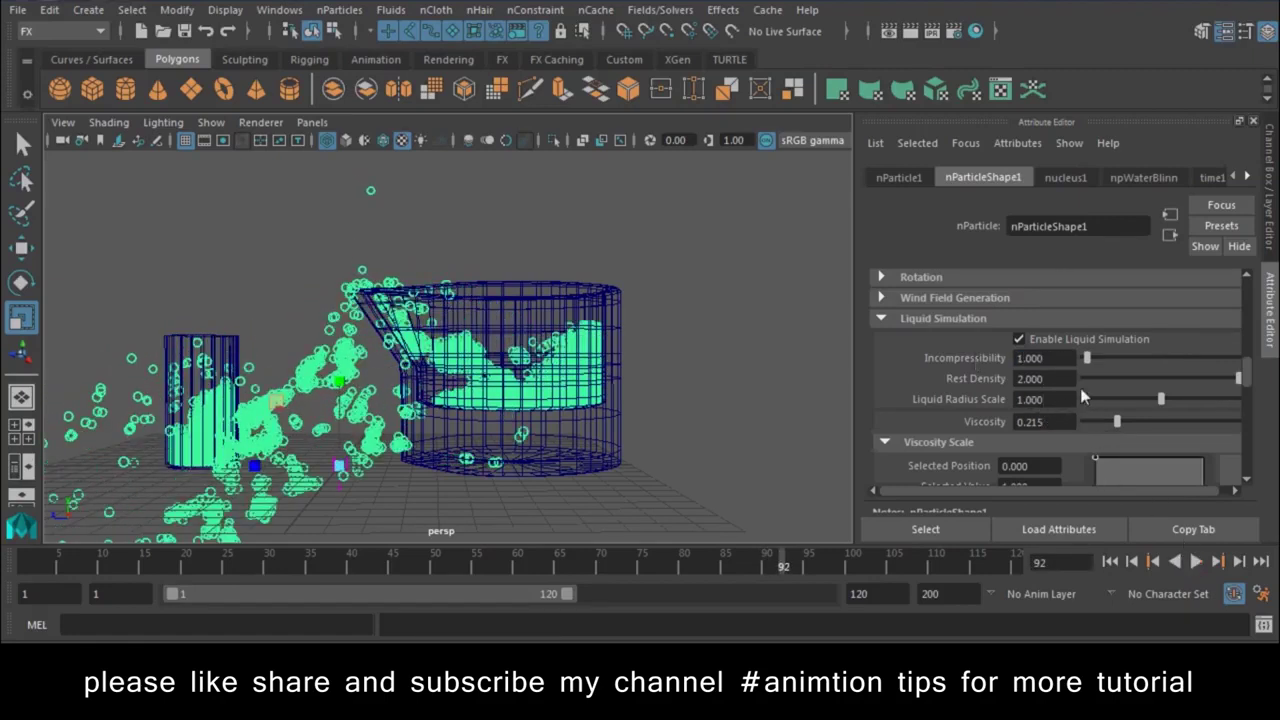
pyautogui.click(1113, 562)
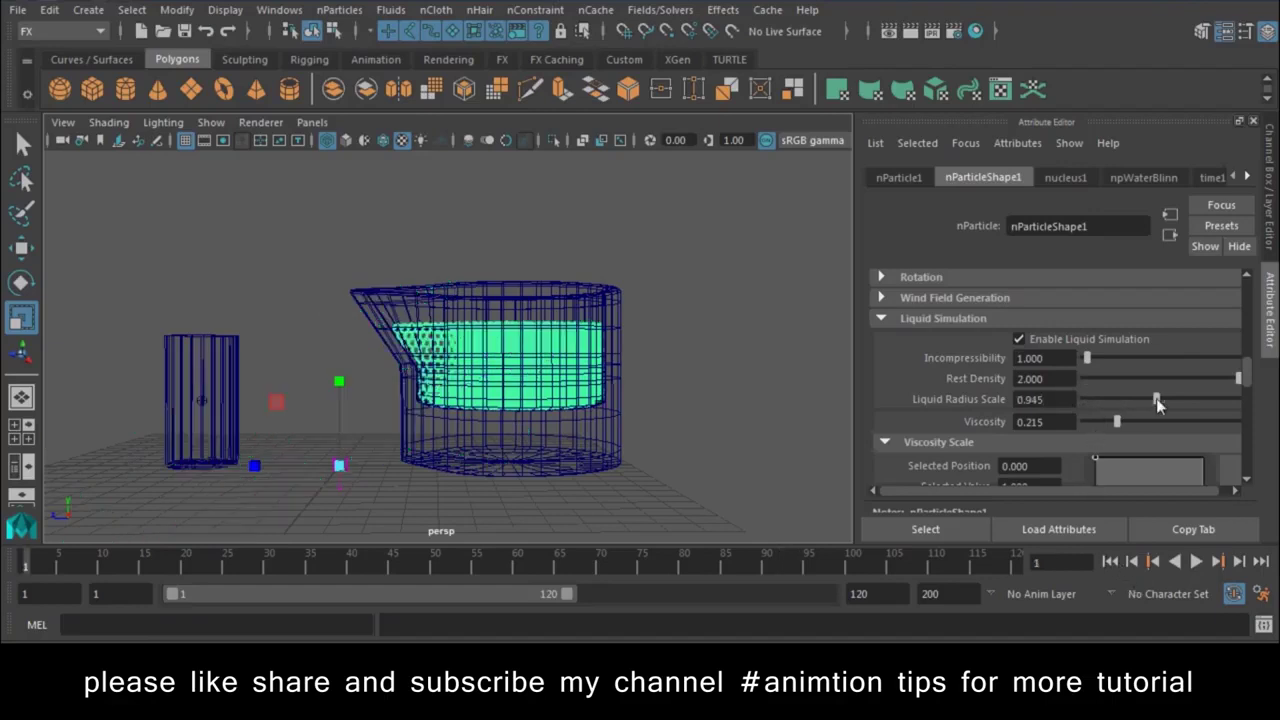
pyautogui.keyDown('alt'); pyautogui.moveTo(704, 383); pyautogui.dragTo(584, 424); pyautogui.keyUp('alt')
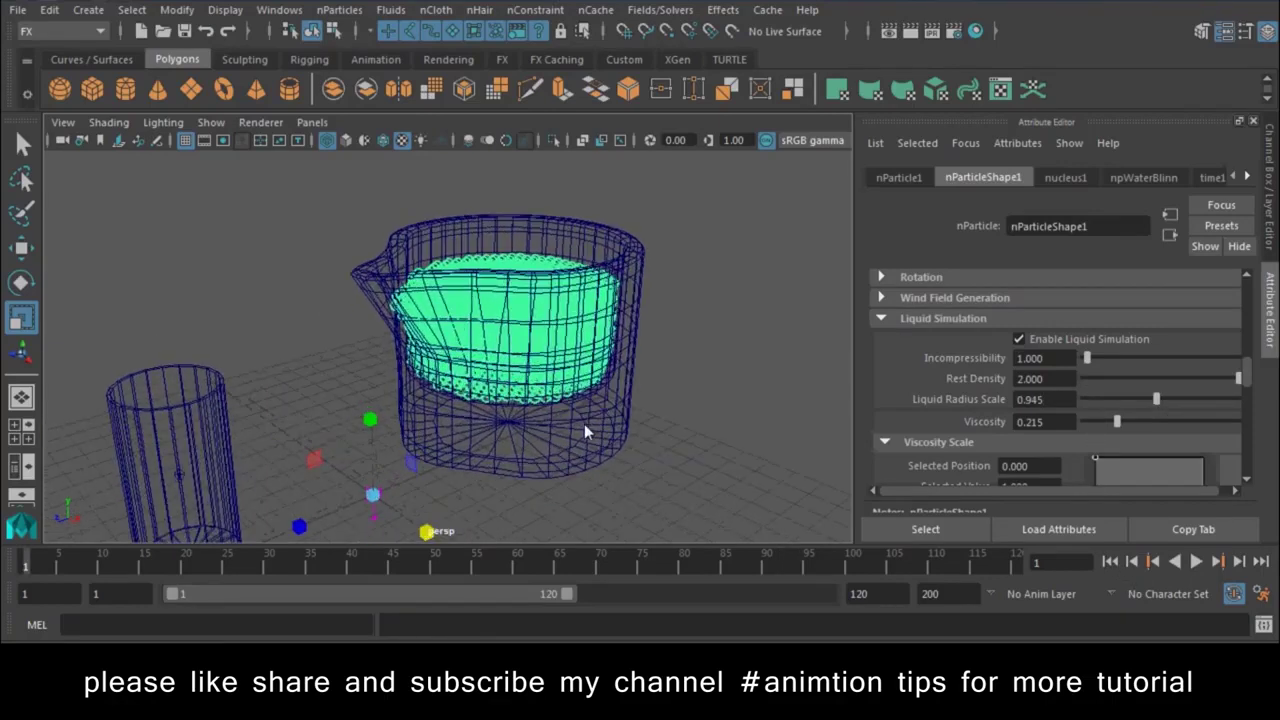
# Step: Switch to textured shading, cache the water nParticles as nParticleShape1Cache1, and replay the cached pour
pyautogui.press('5')
pyautogui.press('6')
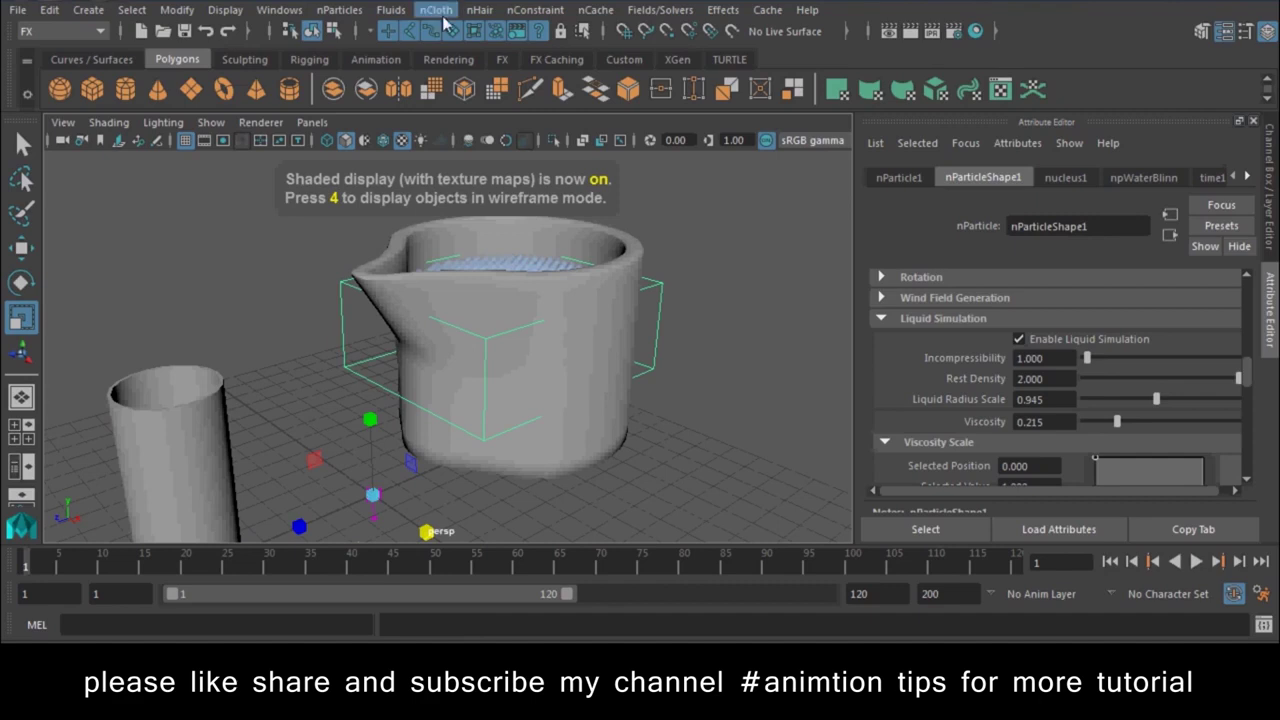
pyautogui.click(450, 14)
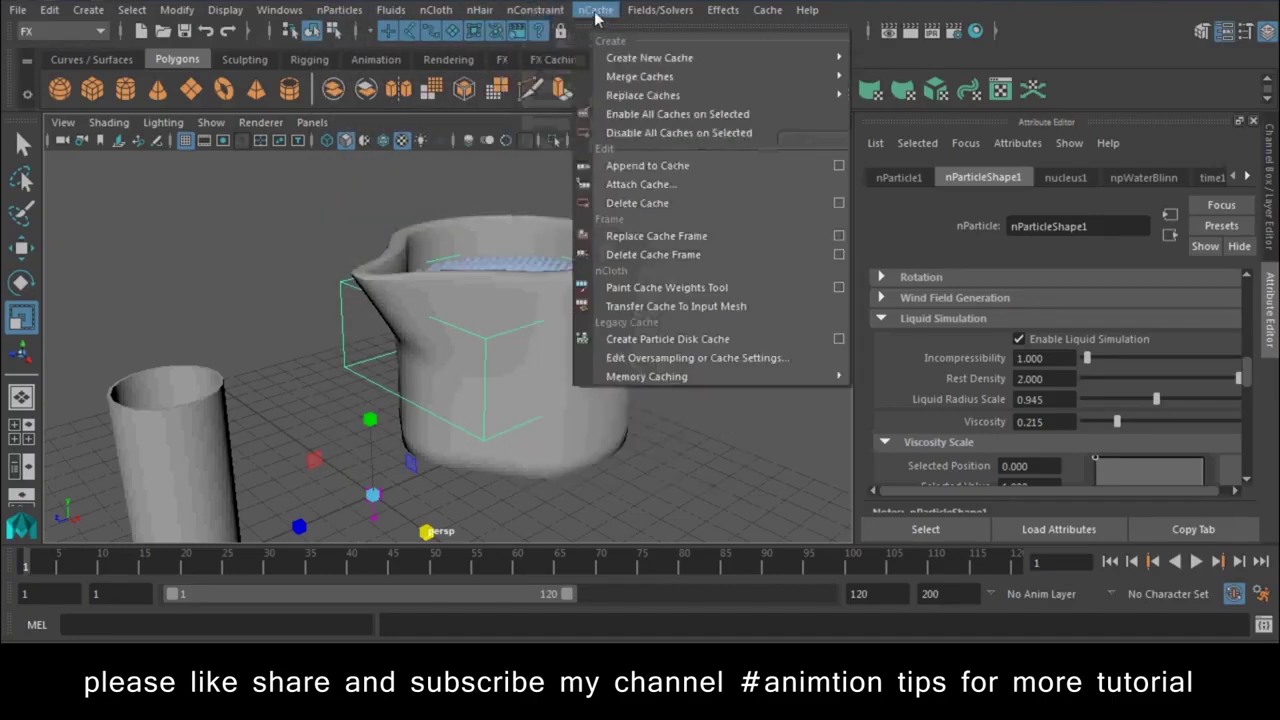
pyautogui.moveTo(650, 58)
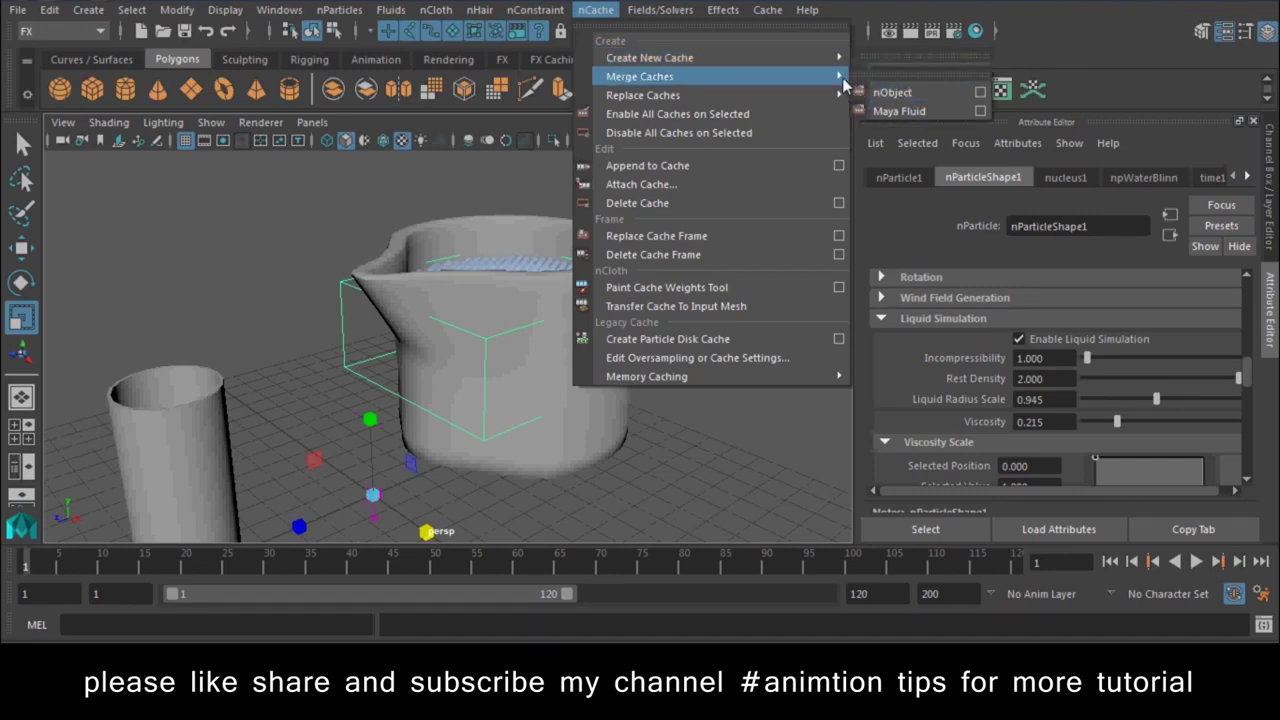
pyautogui.click(929, 75)
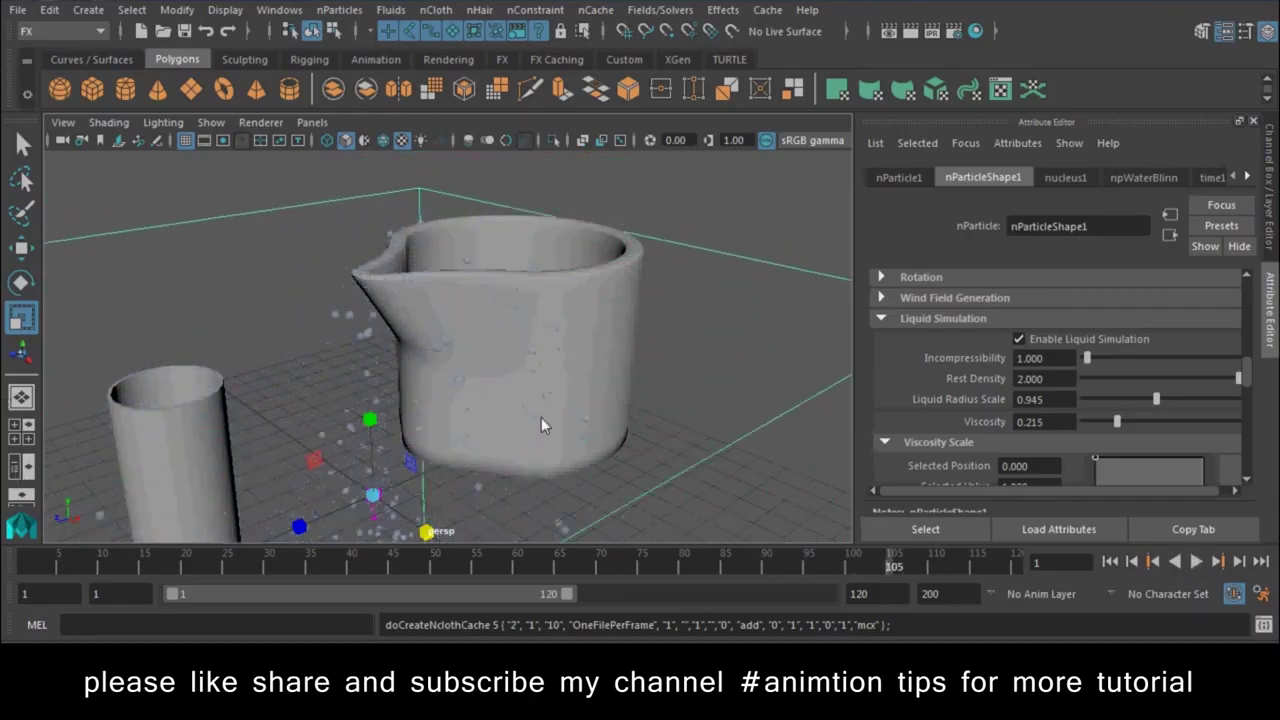
pyautogui.click(1110, 561)
pyautogui.click(1196, 561)
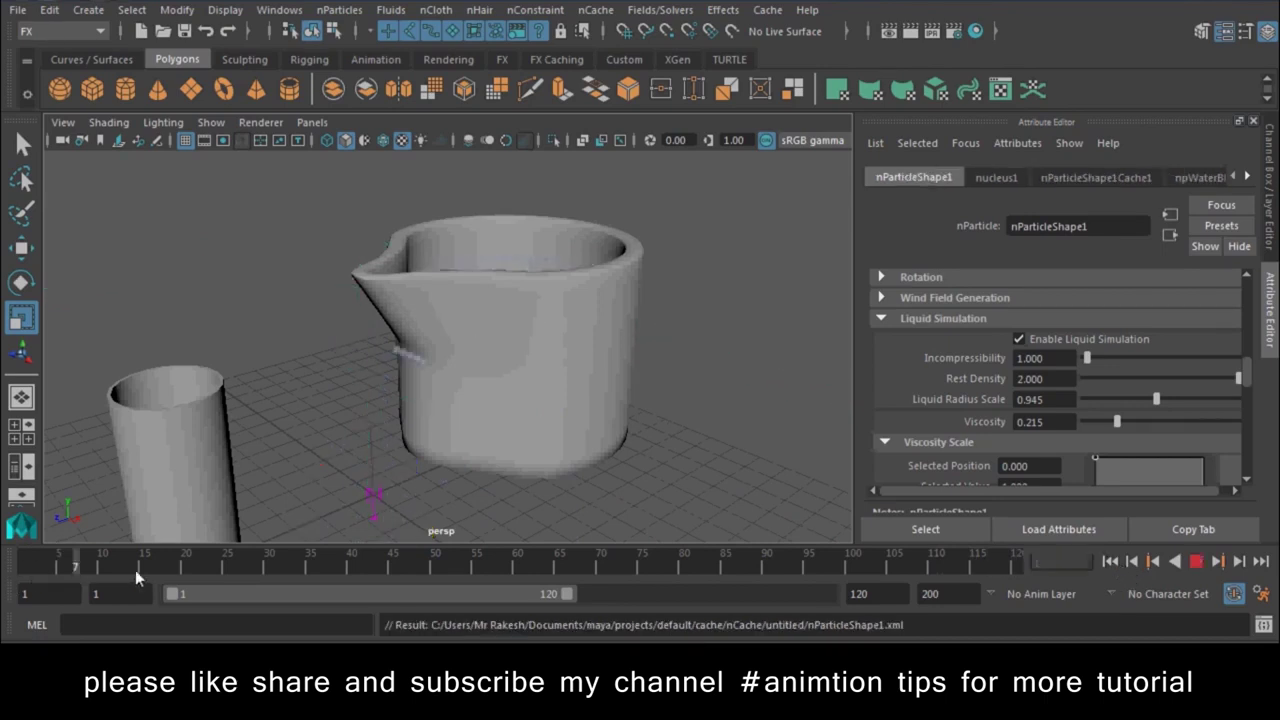
# Step: Stop at frame 75 and convert the water nParticles into a polygon mesh
pyautogui.click(643, 566)
pyautogui.keyDown('alt'); pyautogui.moveTo(350, 403); pyautogui.dragTo(340, 370); pyautogui.keyUp('alt')
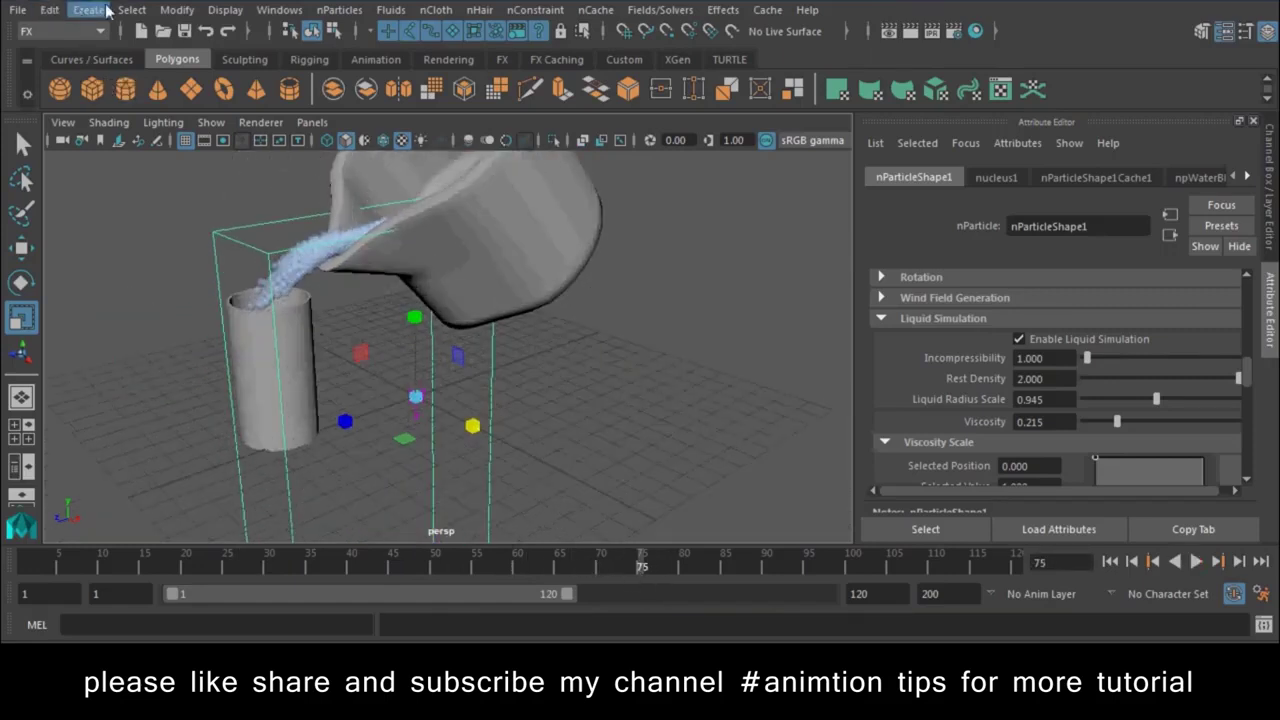
pyautogui.click(175, 9)
pyautogui.moveTo(207, 447)
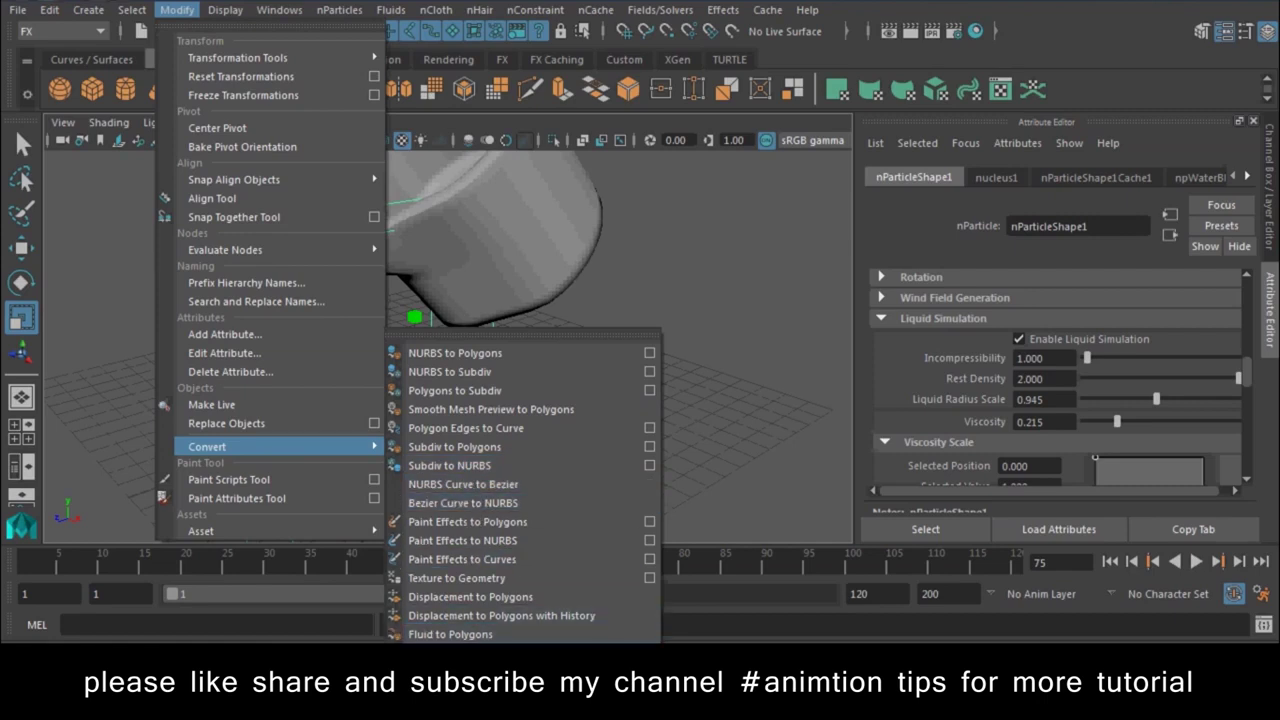
pyautogui.click(450, 652)
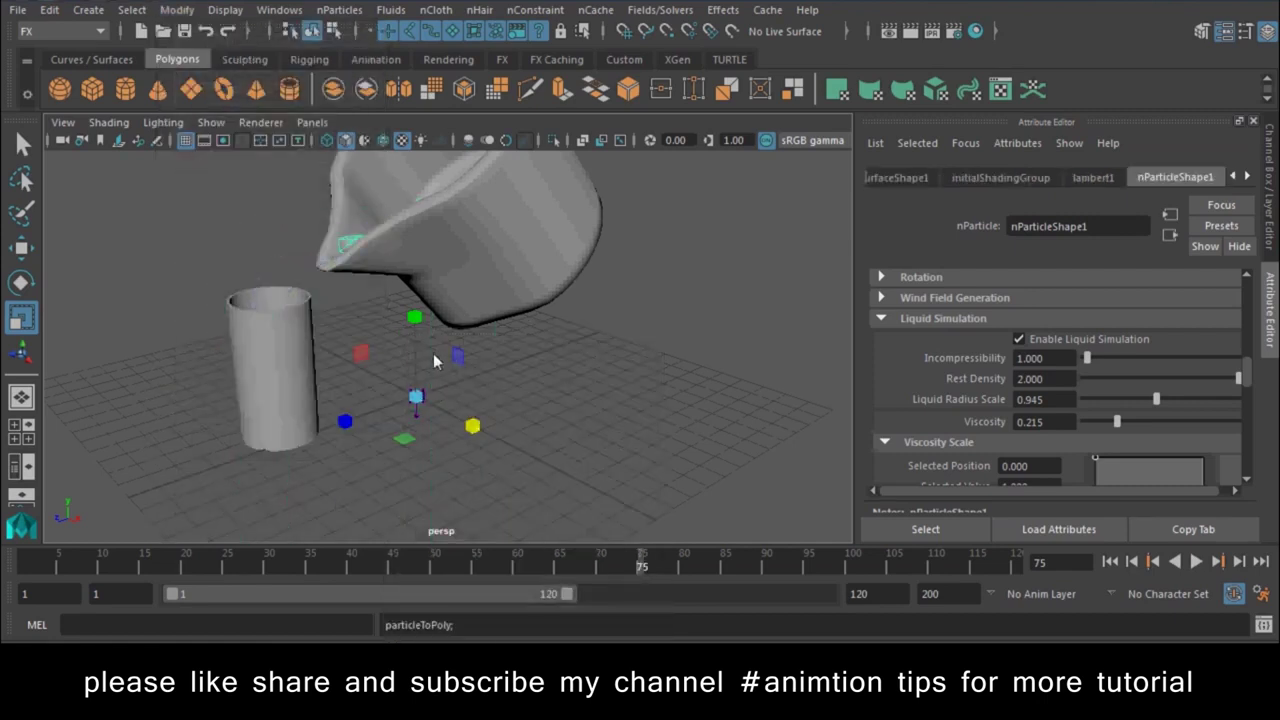
pyautogui.keyDown('alt'); pyautogui.moveTo(241, 302); pyautogui.dragTo(425, 207); pyautogui.keyUp('alt')
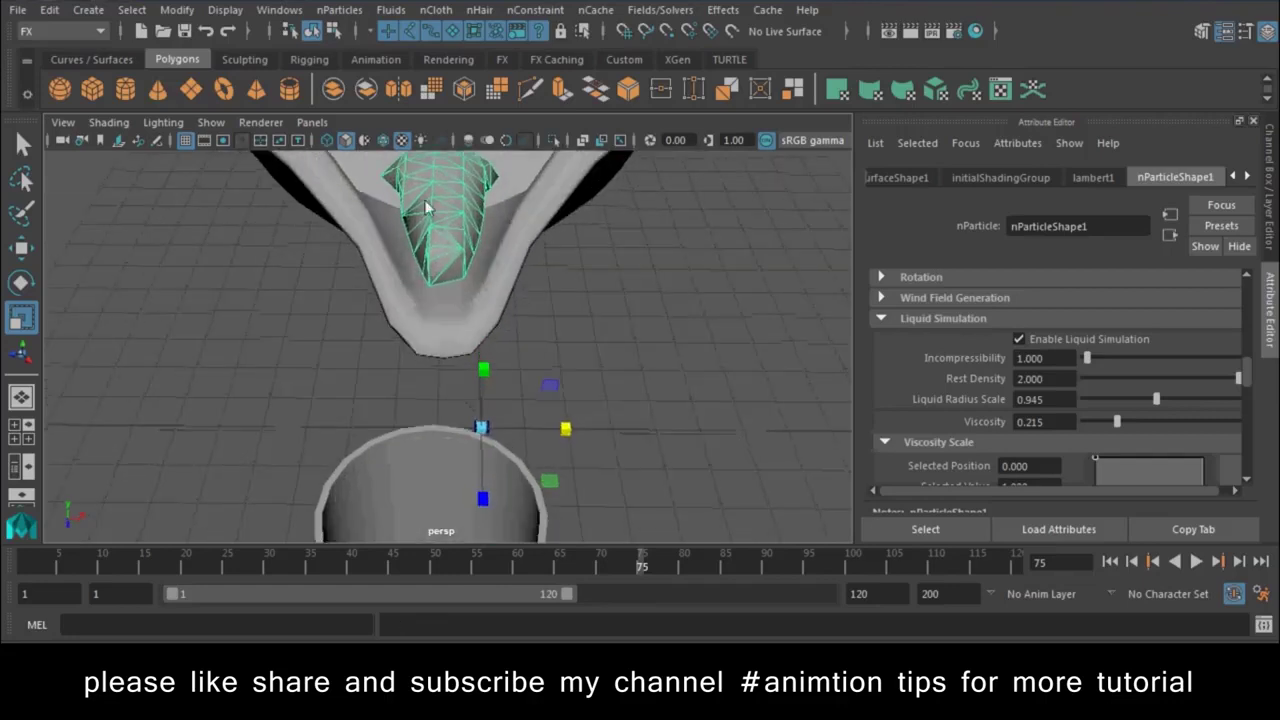
# Step: Scroll the nParticleShape1 Attribute Editor down to the Output Mesh section
pyautogui.scroll(-1, 1083, 390)
pyautogui.scroll(-2, 1083, 390)
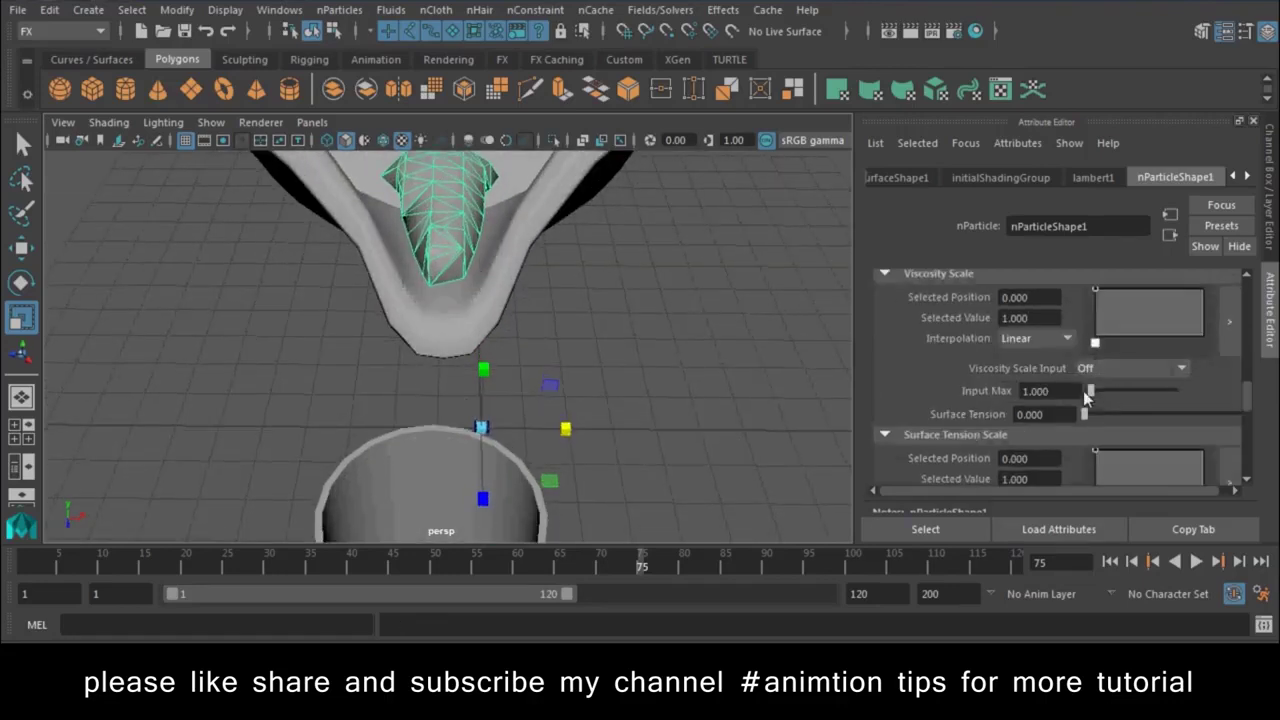
pyautogui.scroll(-2, 1083, 390)
pyautogui.scroll(-1, 1083, 390)
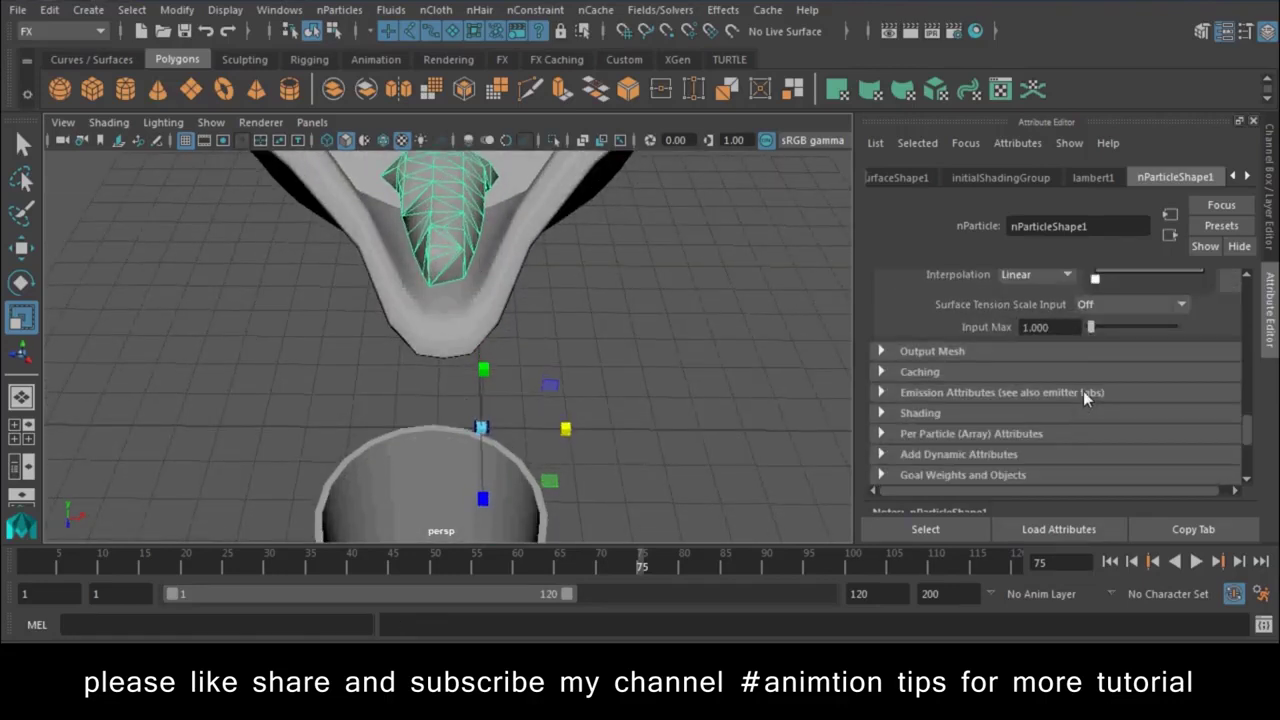
# Step: Expand Output Mesh, lower Threshold to 0.957 and raise Motion Streak to stretch the stream
pyautogui.click(920, 354)
pyautogui.moveTo(1128, 377); pyautogui.dragTo(1093, 385)
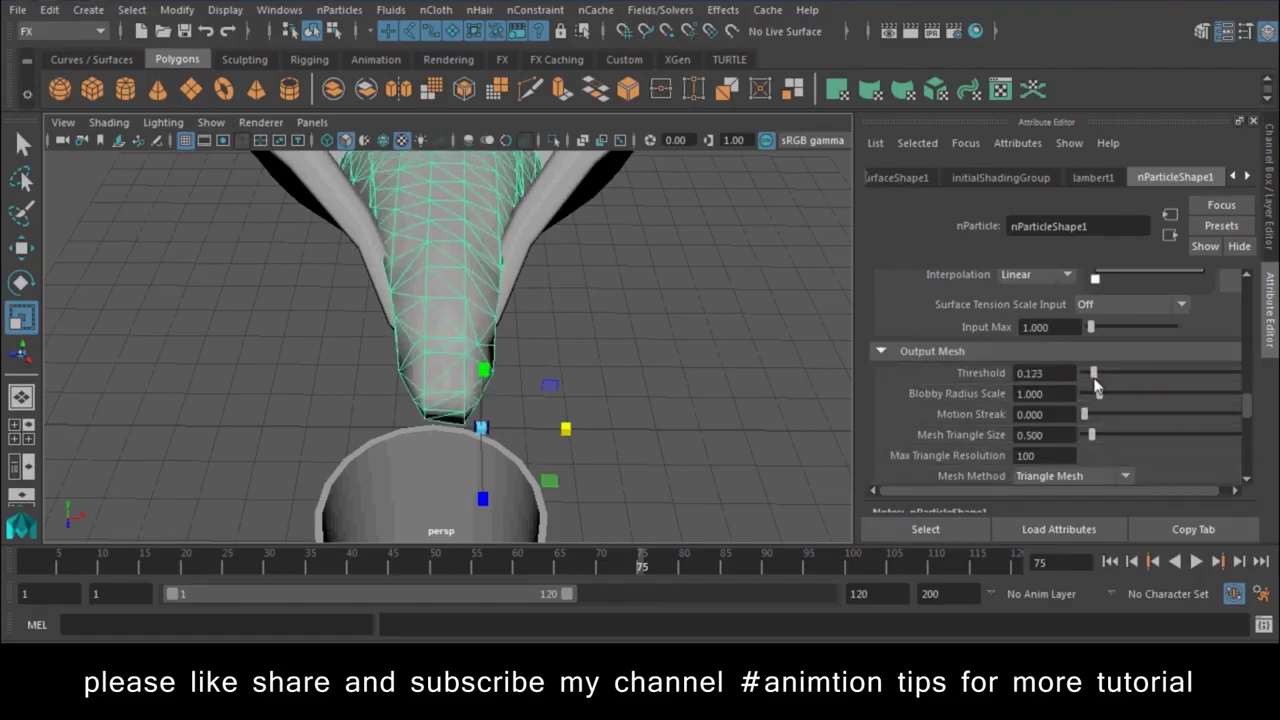
pyautogui.moveTo(399, 416)
pyautogui.keyDown('alt'); pyautogui.mouseDown()
pyautogui.moveTo(248, 380)
pyautogui.moveTo(480, 385)
pyautogui.mouseUp(); pyautogui.keyUp('alt')
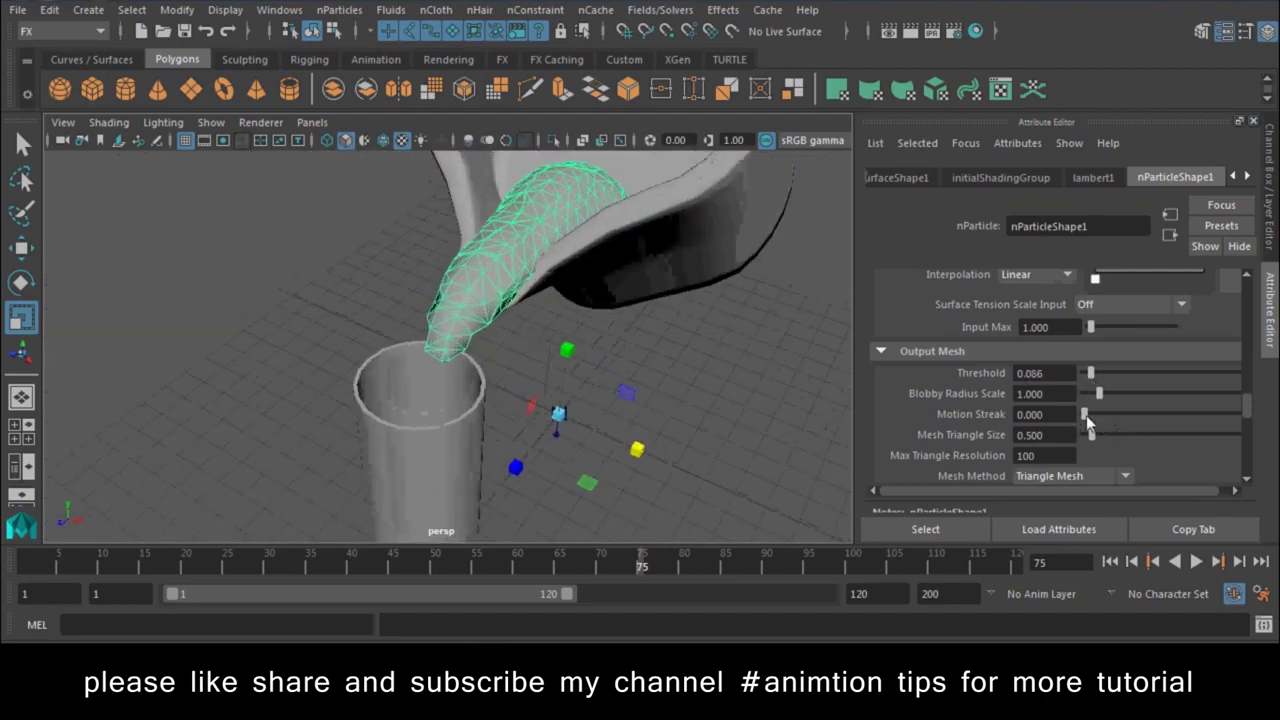
pyautogui.moveTo(1086, 415)
pyautogui.mouseDown()
pyautogui.moveTo(1153, 415)
pyautogui.moveTo(1097, 396)
pyautogui.moveTo(1101, 407)
pyautogui.moveTo(1096, 378)
pyautogui.moveTo(1107, 385)
pyautogui.mouseUp()
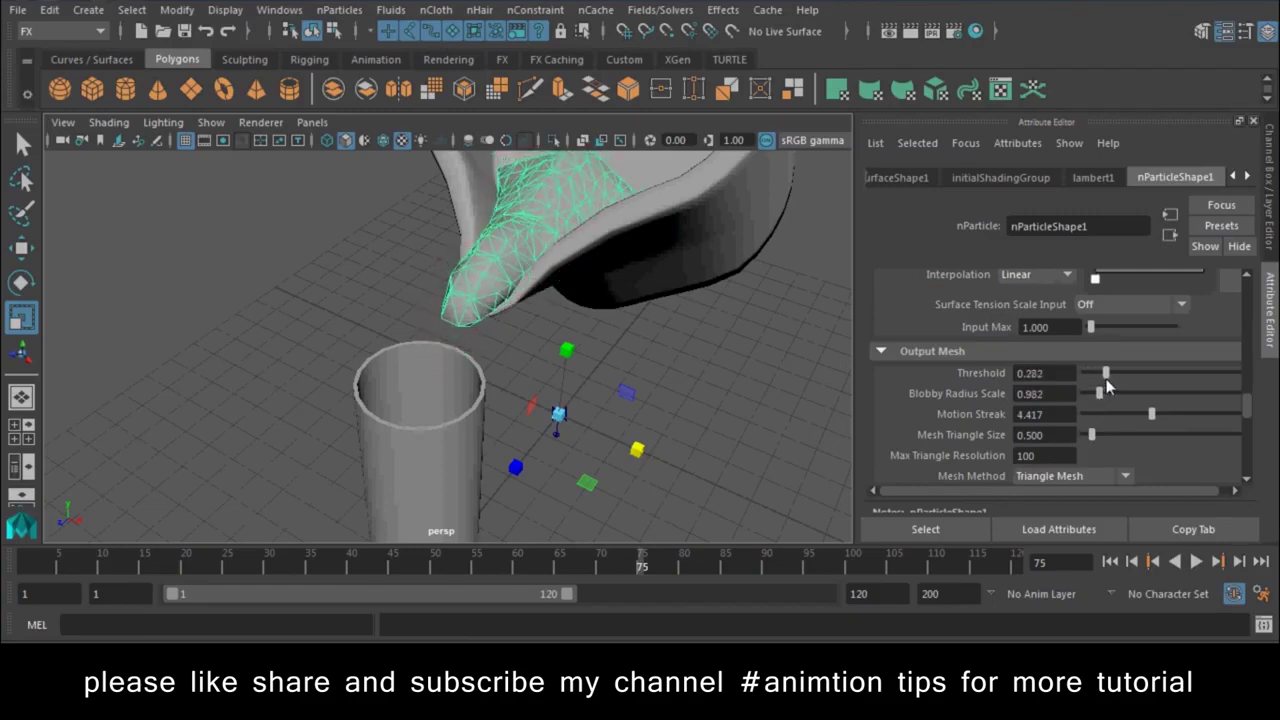
# Step: Replay the pour to check the fluid mesh, stopping at frame 80
pyautogui.click(1115, 562)
pyautogui.click(1198, 562)
pyautogui.moveTo(759, 442)
pyautogui.keyDown('alt'); pyautogui.mouseDown()
pyautogui.moveTo(583, 453)
pyautogui.moveTo(935, 450)
pyautogui.mouseUp(); pyautogui.keyUp('alt')
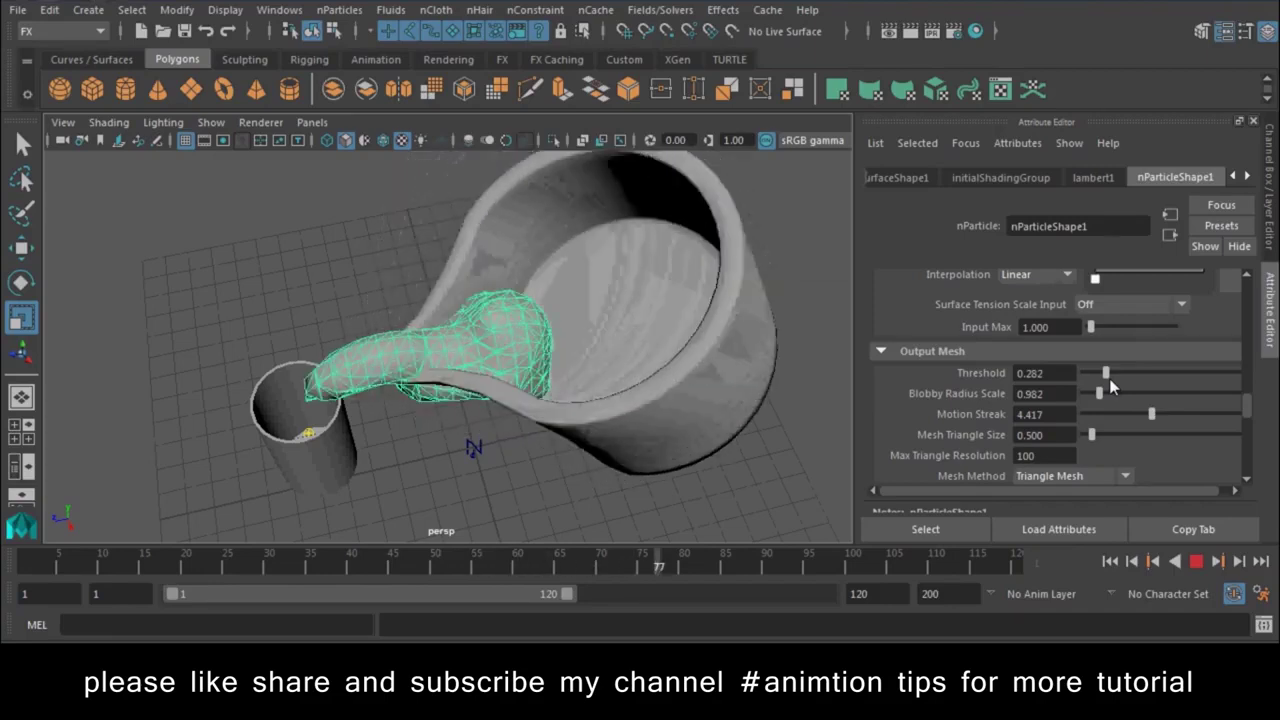
pyautogui.press('Escape')
pyautogui.hotkey('alt', 'v')
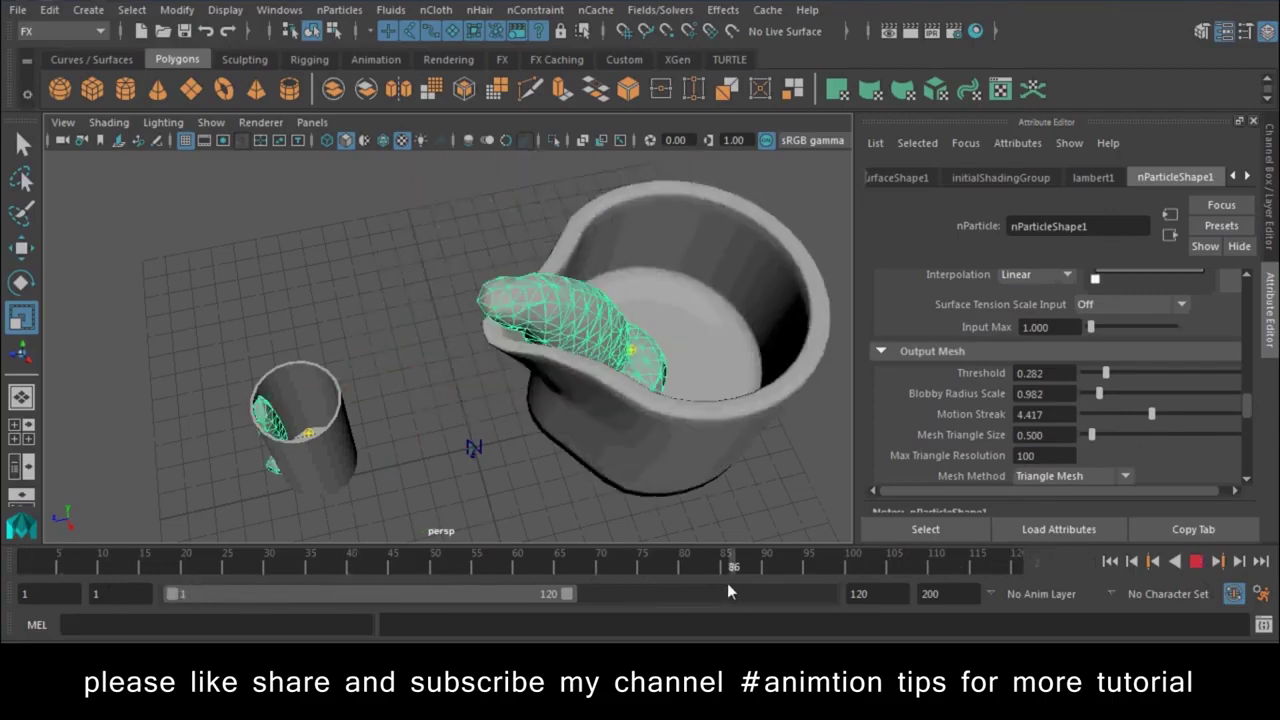
pyautogui.press('Escape')
# Step: Raise Motion Streak to 7.239 and Blobby Radius Scale to 1.840
pyautogui.moveTo(1152, 413); pyautogui.dragTo(1195, 416)
pyautogui.moveTo(1100, 393)
pyautogui.mouseDown()
pyautogui.moveTo(1145, 400)
pyautogui.moveTo(1114, 399)
pyautogui.moveTo(1157, 376)
pyautogui.mouseUp()
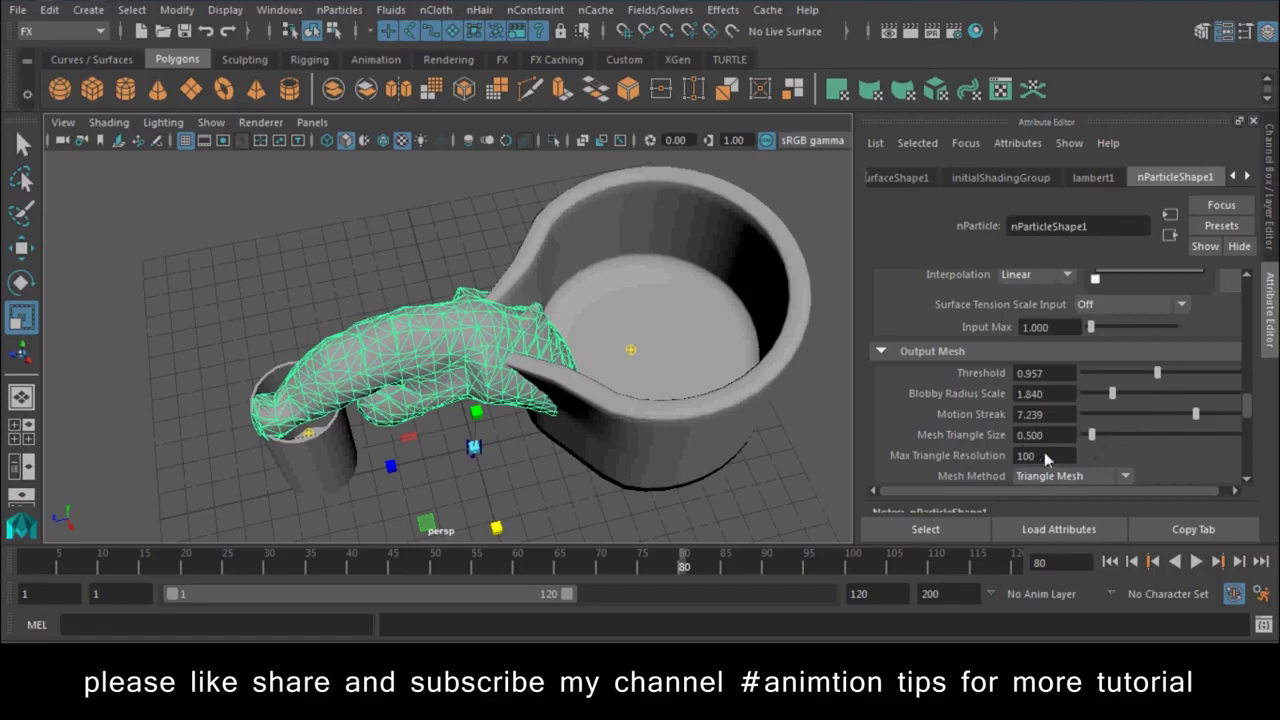
pyautogui.scroll(-2, 1046, 455)
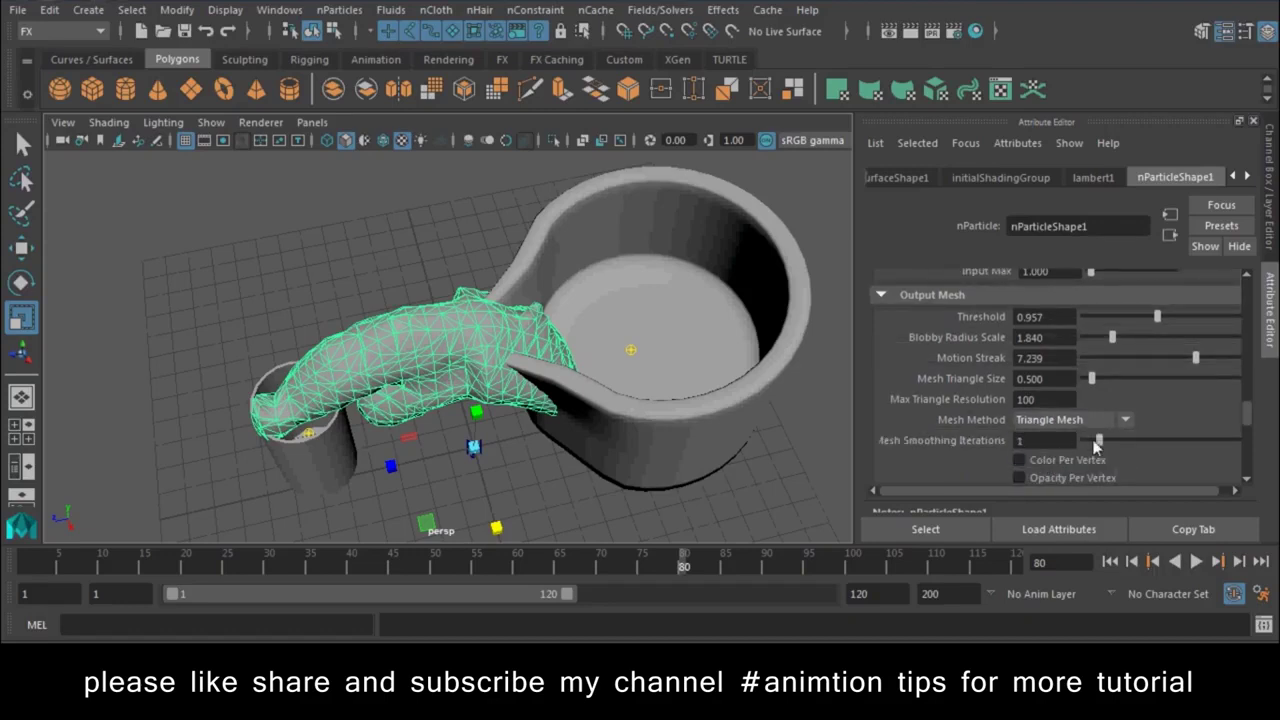
# Step: Set Mesh Method to Quad Mesh and replay the pour to inspect it
pyautogui.click(1091, 421)
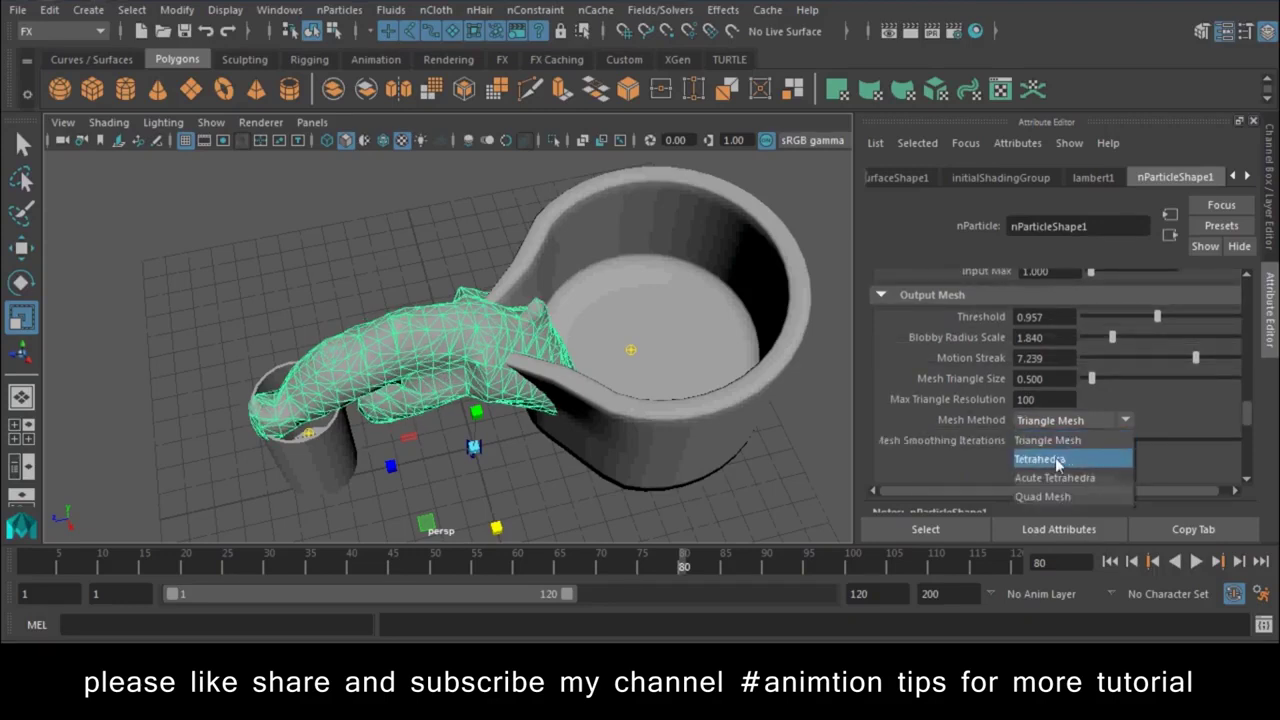
pyautogui.click(1053, 494)
pyautogui.moveTo(354, 407)
pyautogui.keyDown('alt'); pyautogui.mouseDown()
pyautogui.moveTo(338, 335)
pyautogui.moveTo(388, 363)
pyautogui.mouseUp(); pyautogui.keyUp('alt')
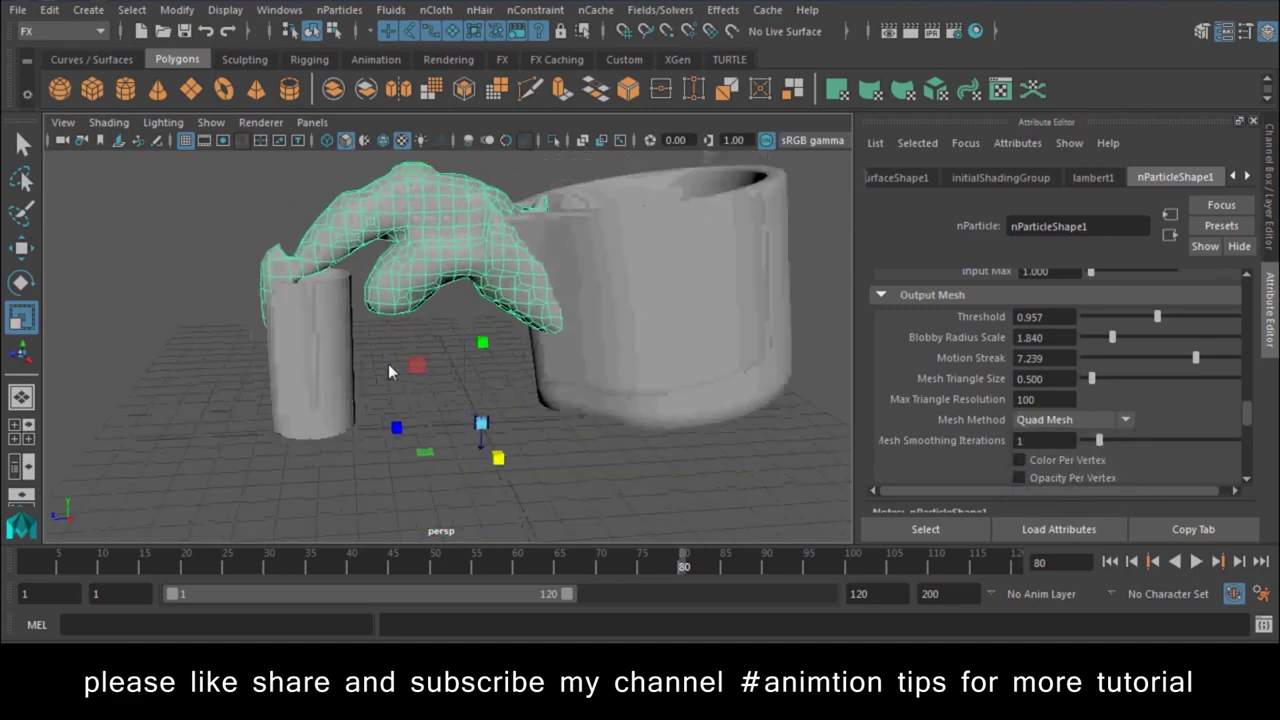
pyautogui.click(1110, 561)
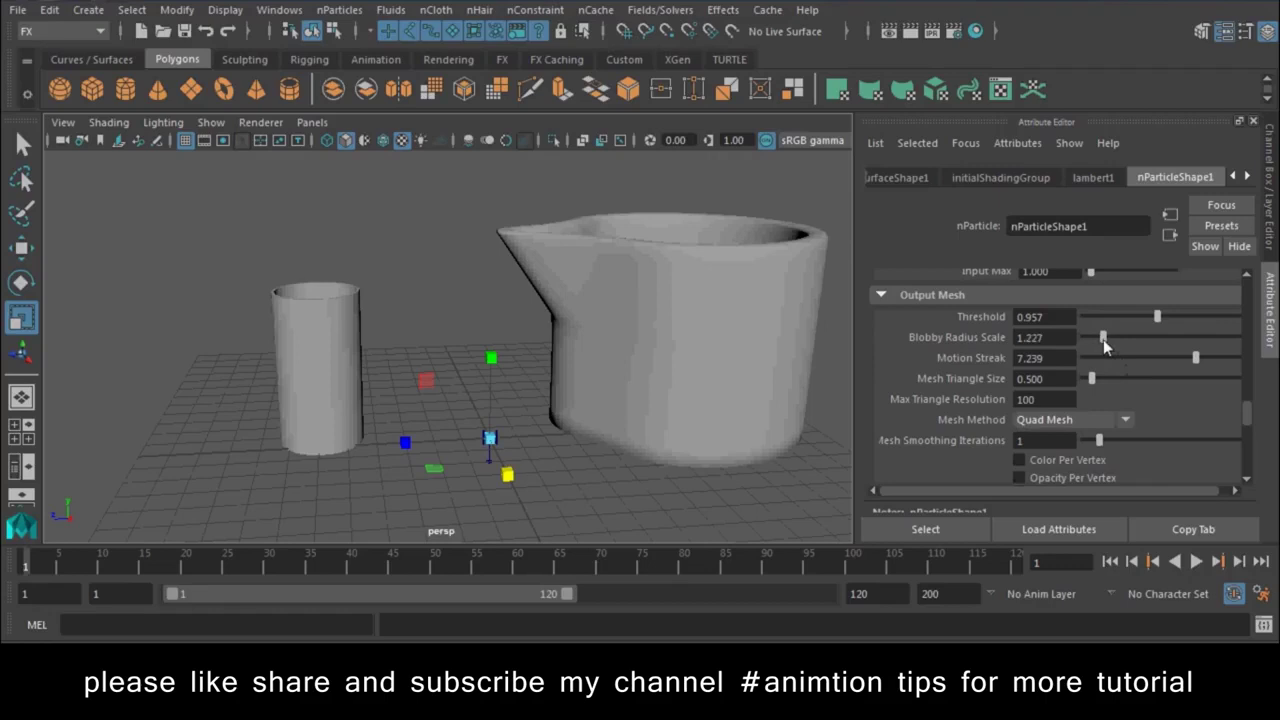
pyautogui.click(1197, 563)
pyautogui.moveTo(528, 294)
pyautogui.keyDown('alt'); pyautogui.mouseDown()
pyautogui.moveTo(649, 375)
pyautogui.moveTo(593, 376)
pyautogui.mouseUp(); pyautogui.keyUp('alt')
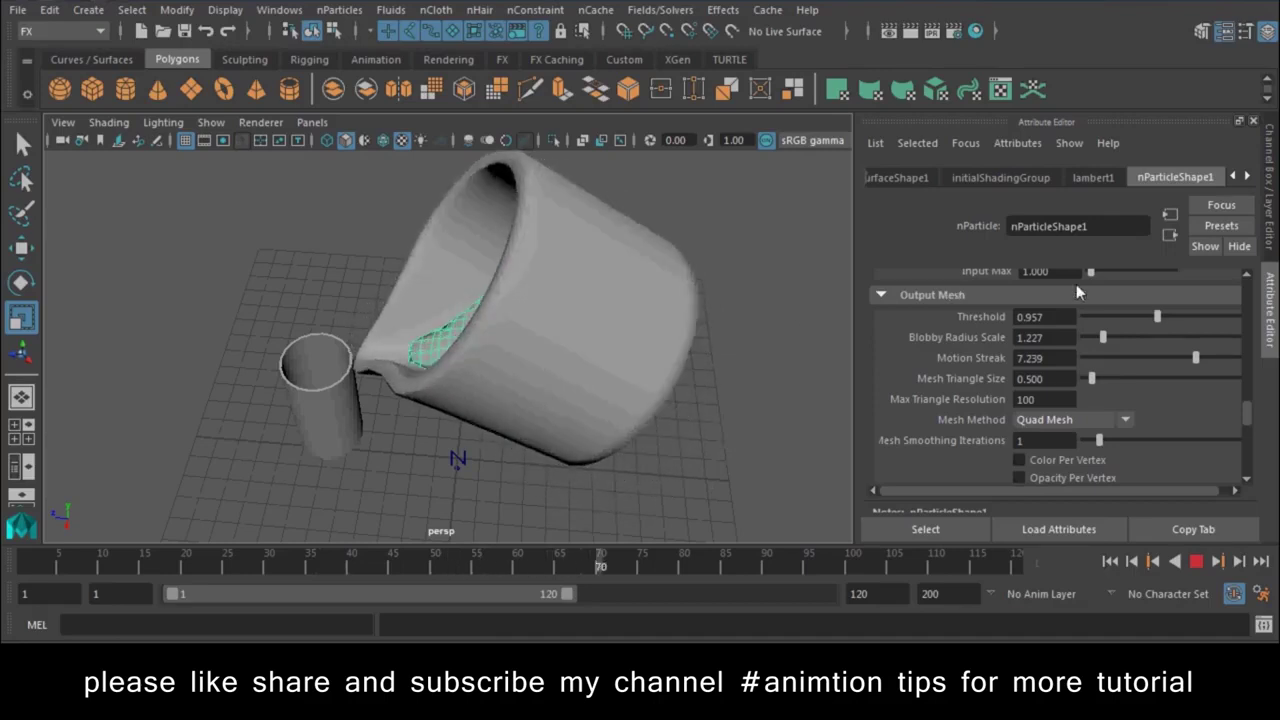
pyautogui.click(1196, 561)
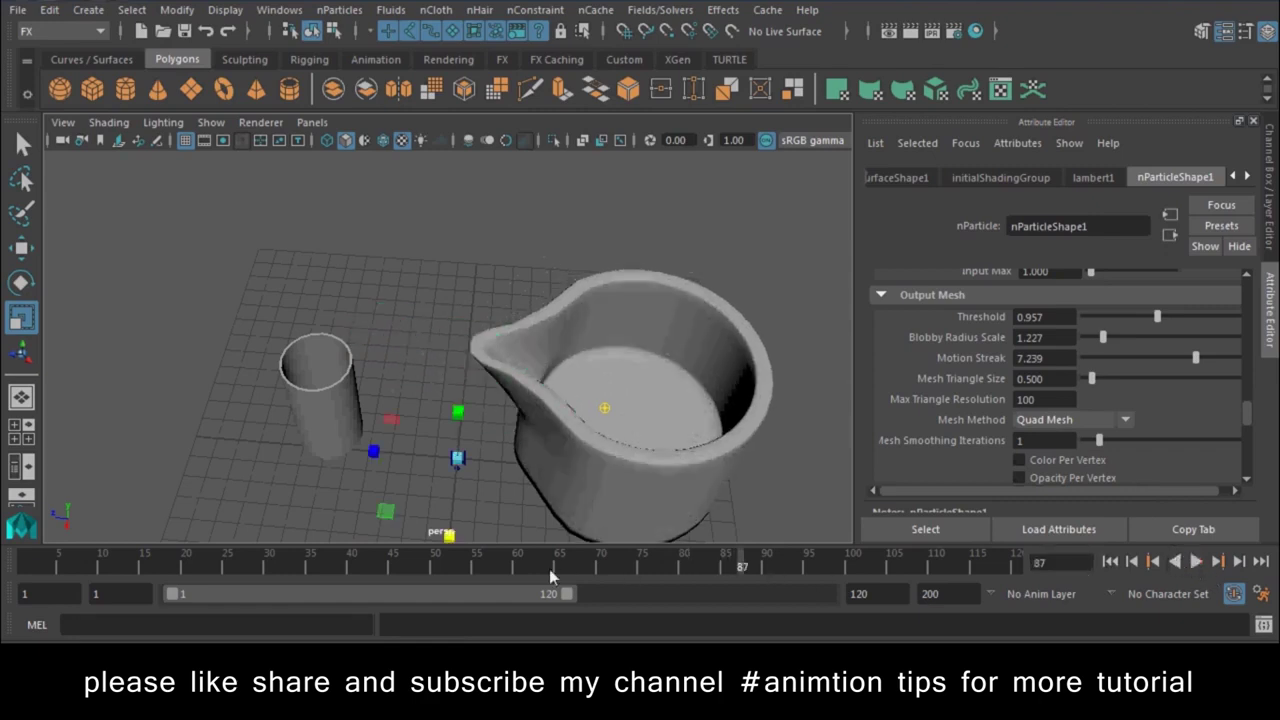
pyautogui.hotkey('alt', 'v')
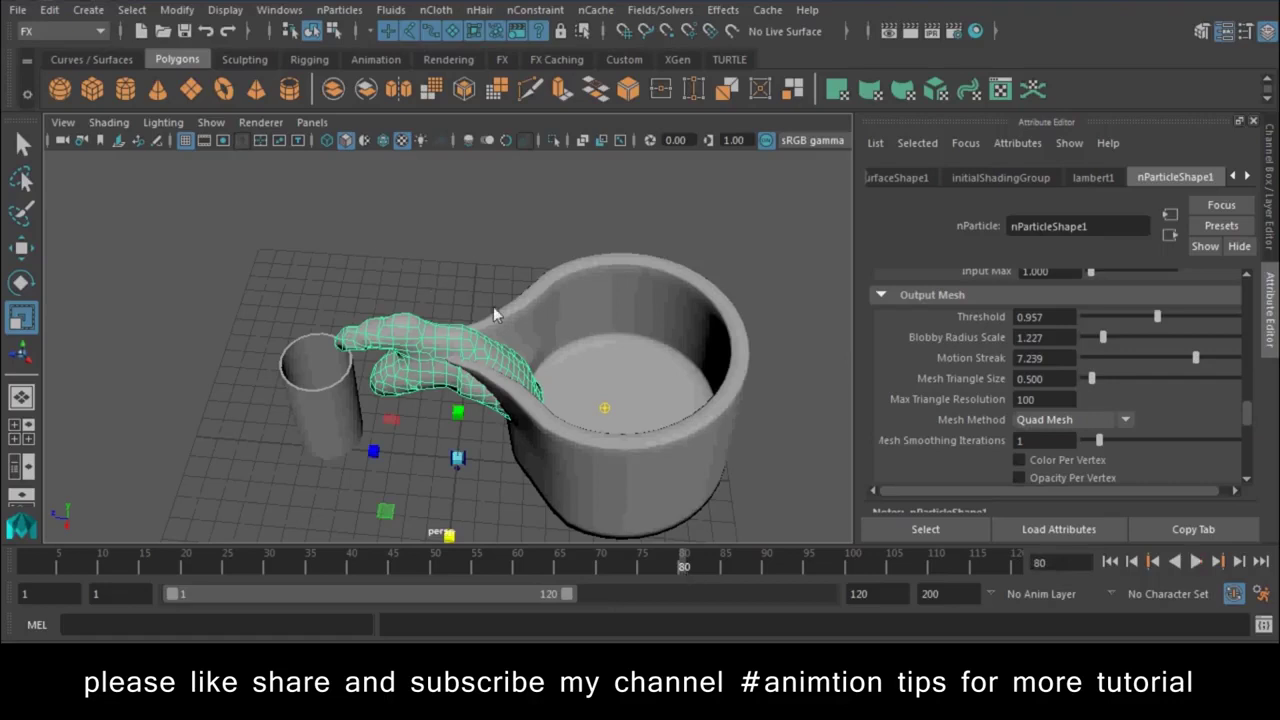
# Step: Adjust Mesh Triangle Size; set Motion Streak 0.184, Blobby Radius Scale 2.883, Threshold 1.521
pyautogui.scroll(3, 493, 306)
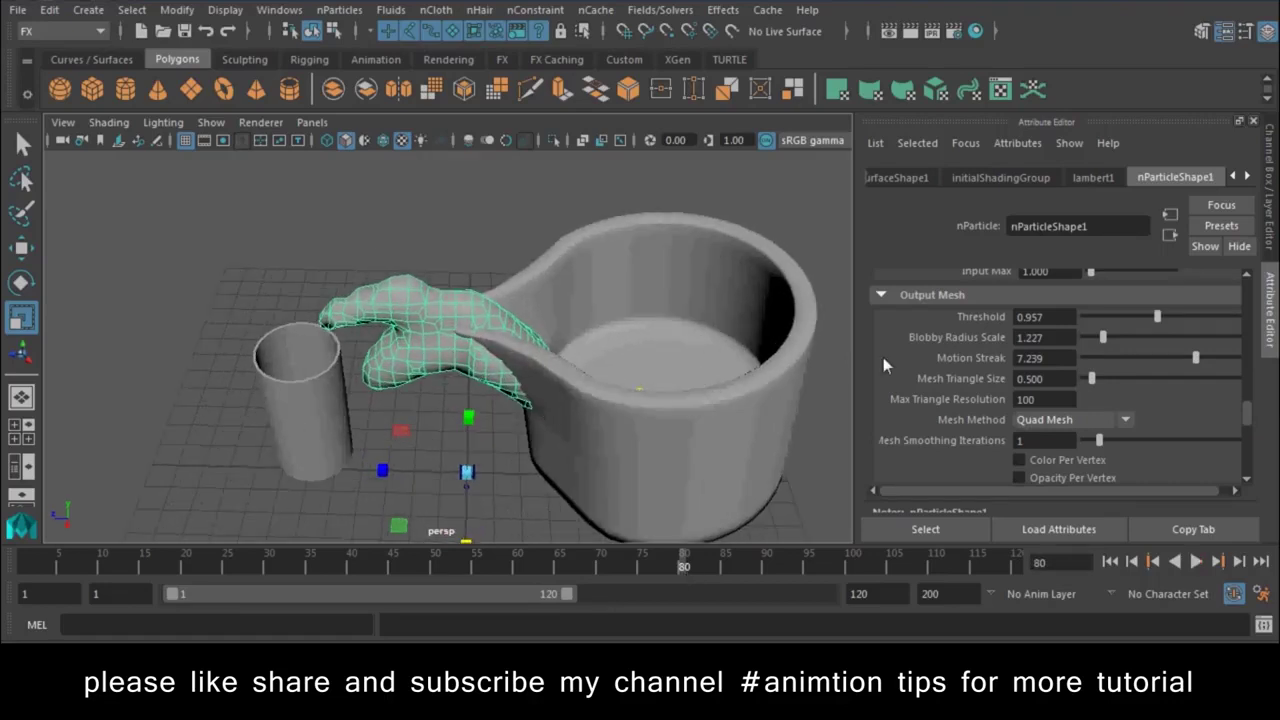
pyautogui.moveTo(1148, 360)
pyautogui.mouseDown()
pyautogui.moveTo(1206, 368)
pyautogui.moveTo(1116, 363)
pyautogui.moveTo(1190, 338)
pyautogui.moveTo(1134, 324)
pyautogui.moveTo(1200, 335)
pyautogui.mouseUp()
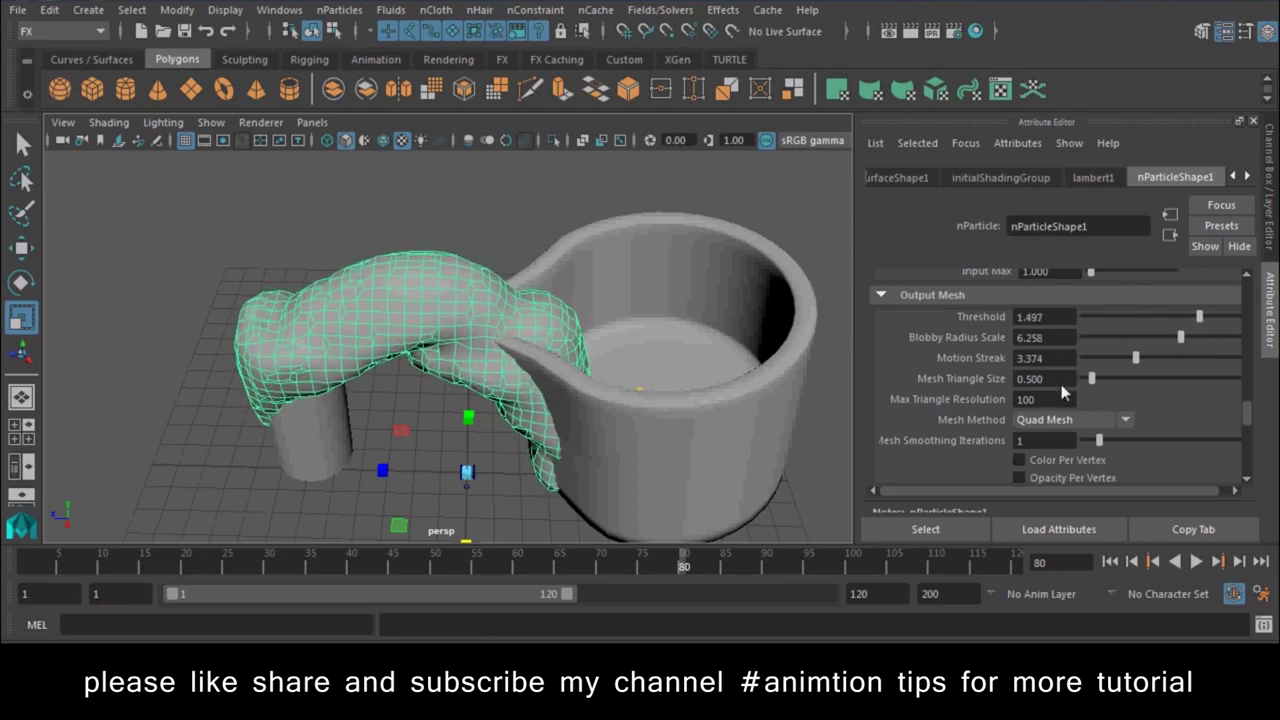
pyautogui.moveTo(1103, 377)
pyautogui.mouseDown()
pyautogui.moveTo(1114, 377)
pyautogui.moveTo(1091, 386)
pyautogui.moveTo(1087, 360)
pyautogui.moveTo(1149, 341)
pyautogui.moveTo(1128, 341)
pyautogui.mouseUp()
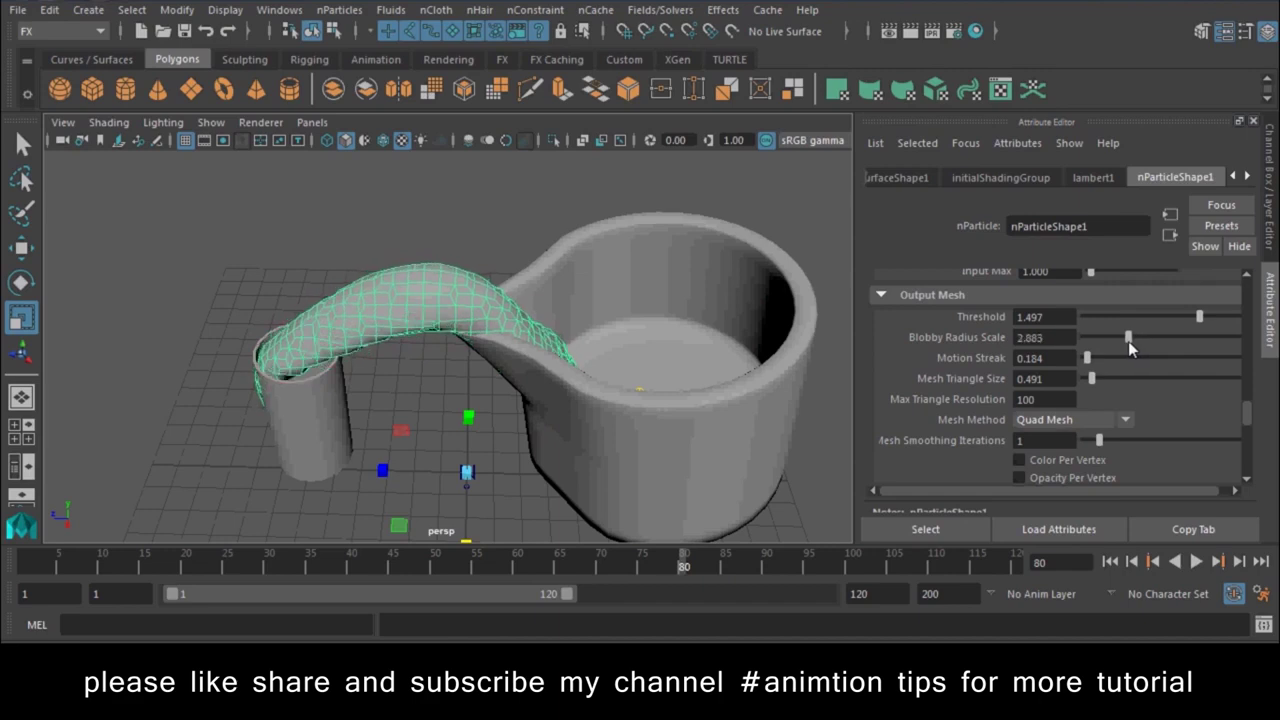
pyautogui.moveTo(1199, 317)
pyautogui.mouseDown()
pyautogui.moveTo(1184, 319)
pyautogui.moveTo(1217, 318)
pyautogui.mouseUp()
pyautogui.click(527, 446)
pyautogui.moveTo(562, 443)
pyautogui.keyDown('alt'); pyautogui.mouseDown()
pyautogui.moveTo(616, 423)
pyautogui.moveTo(631, 481)
pyautogui.moveTo(633, 419)
pyautogui.mouseUp(); pyautogui.keyUp('alt')
pyautogui.click(631, 481)
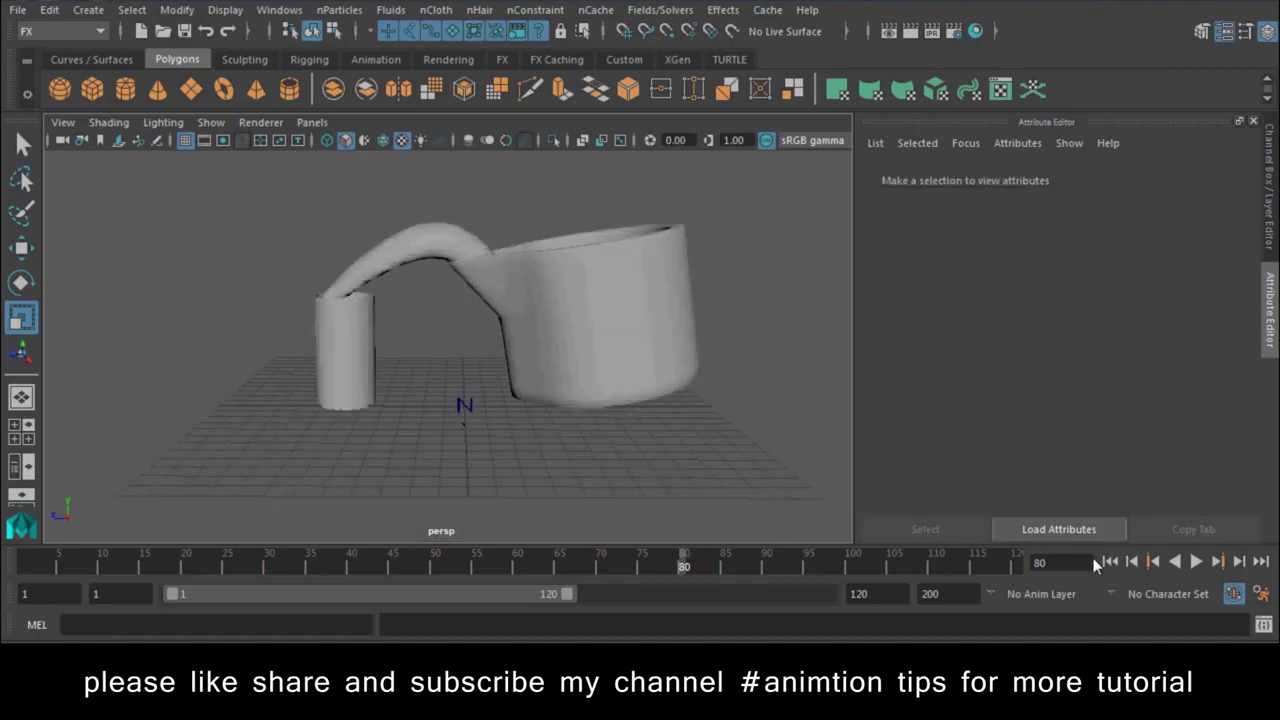
pyautogui.click(1110, 561)
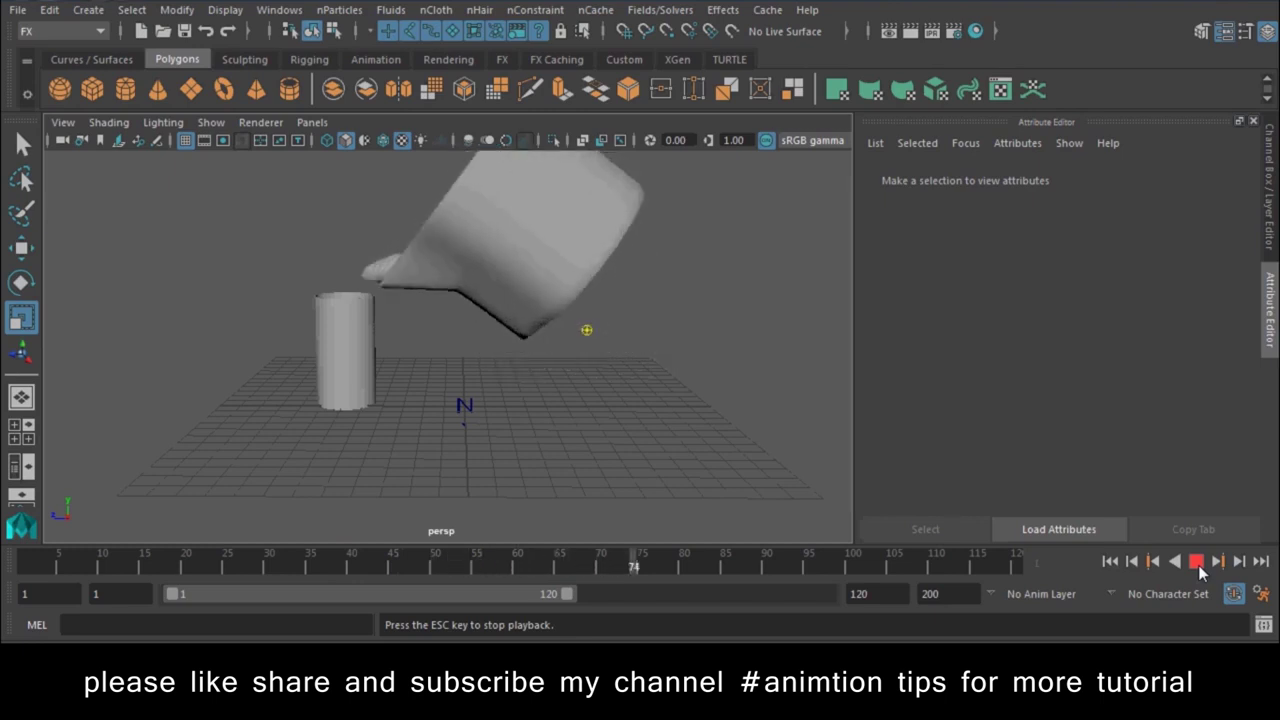
# Step: Stop the pour at frame 84 and orbit to view it from the other side
pyautogui.click(1198, 565)
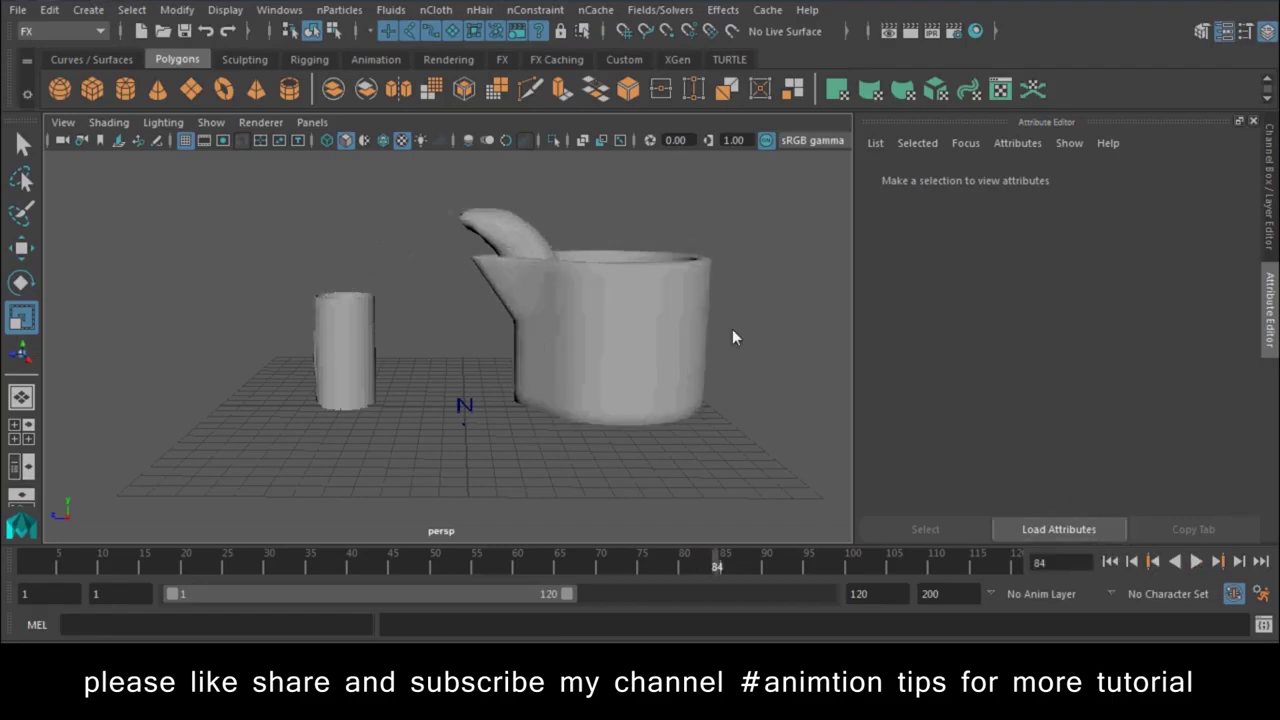
pyautogui.moveTo(443, 341)
pyautogui.keyDown('alt'); pyautogui.mouseDown()
pyautogui.moveTo(751, 337)
pyautogui.moveTo(403, 246)
pyautogui.moveTo(500, 346)
pyautogui.moveTo(500, 248)
pyautogui.mouseUp(); pyautogui.keyUp('alt')
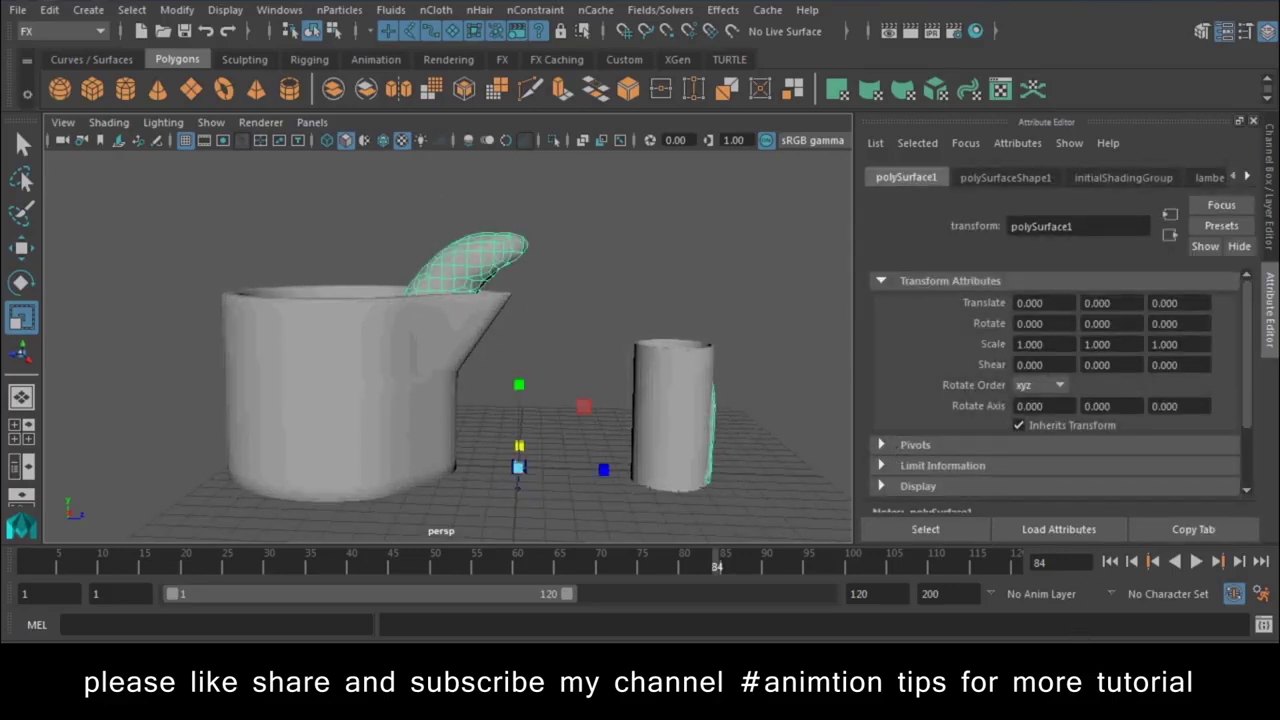
# Step: Open another application from the Windows system-tray overflow
pyautogui.click(1118, 655)
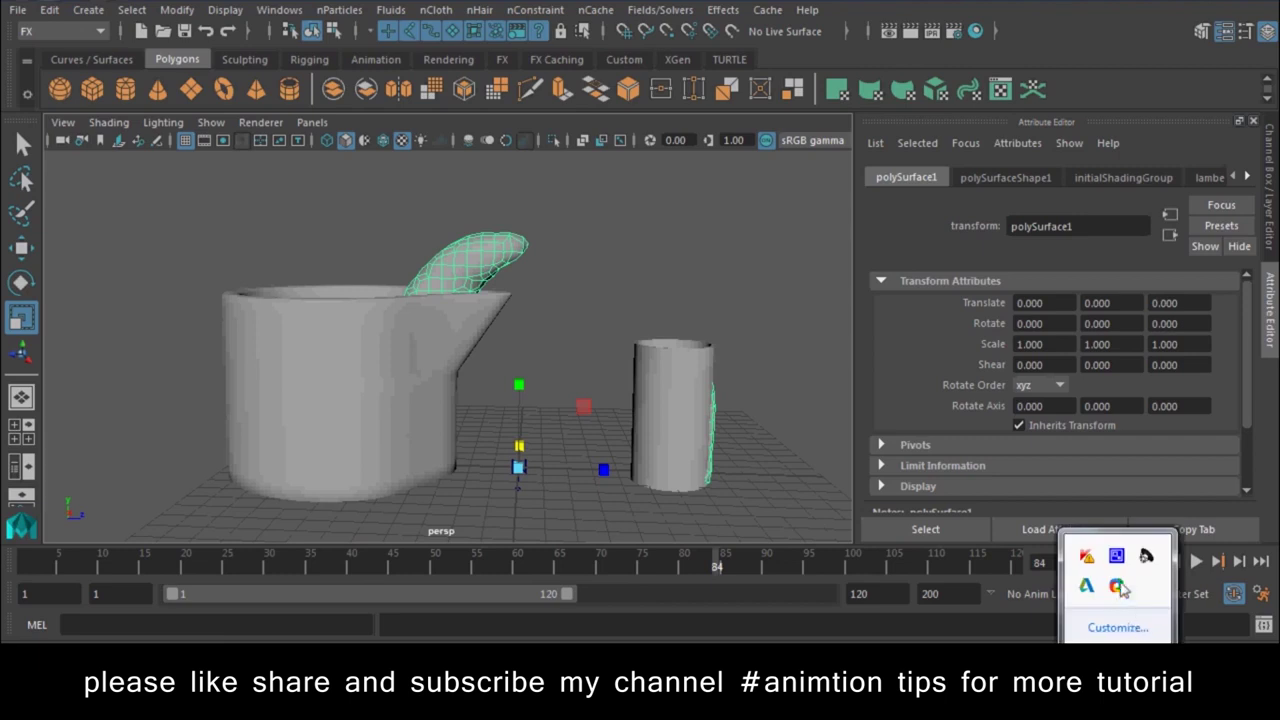
pyautogui.click(1118, 557)
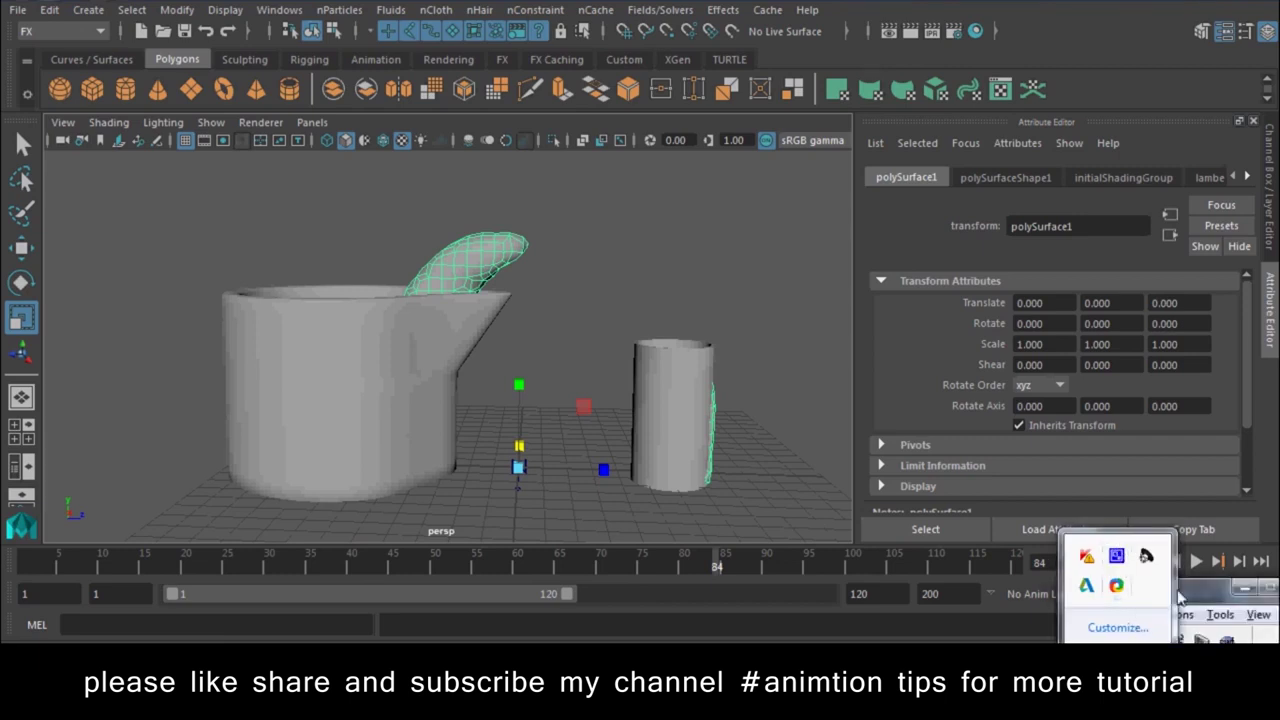